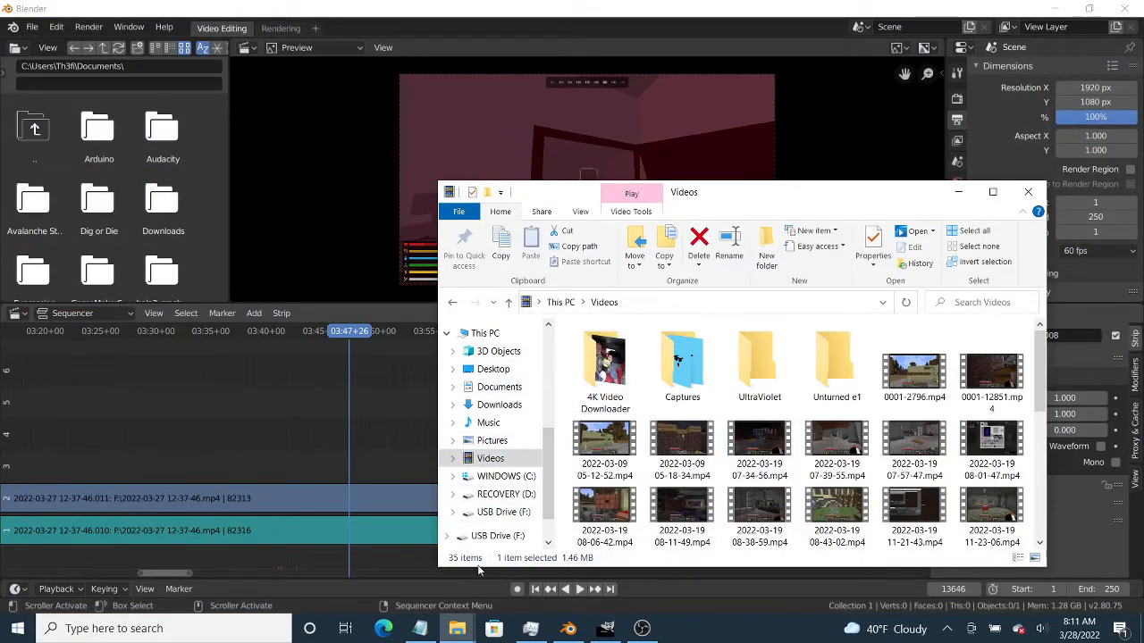
click(455, 625)
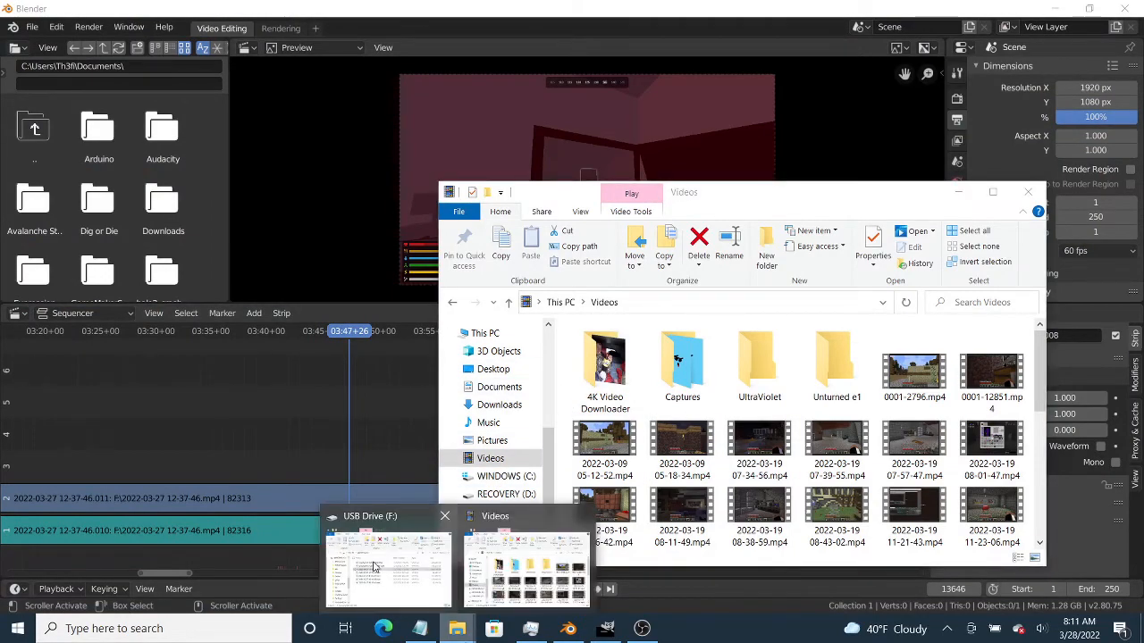
mouse_move(375, 568)
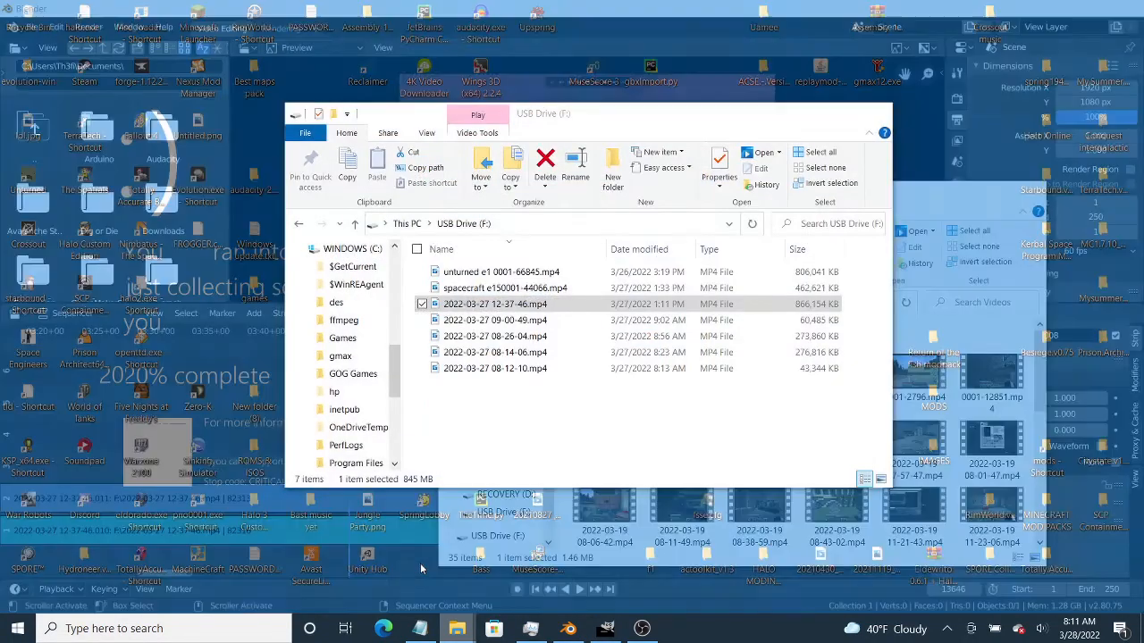
click(420, 563)
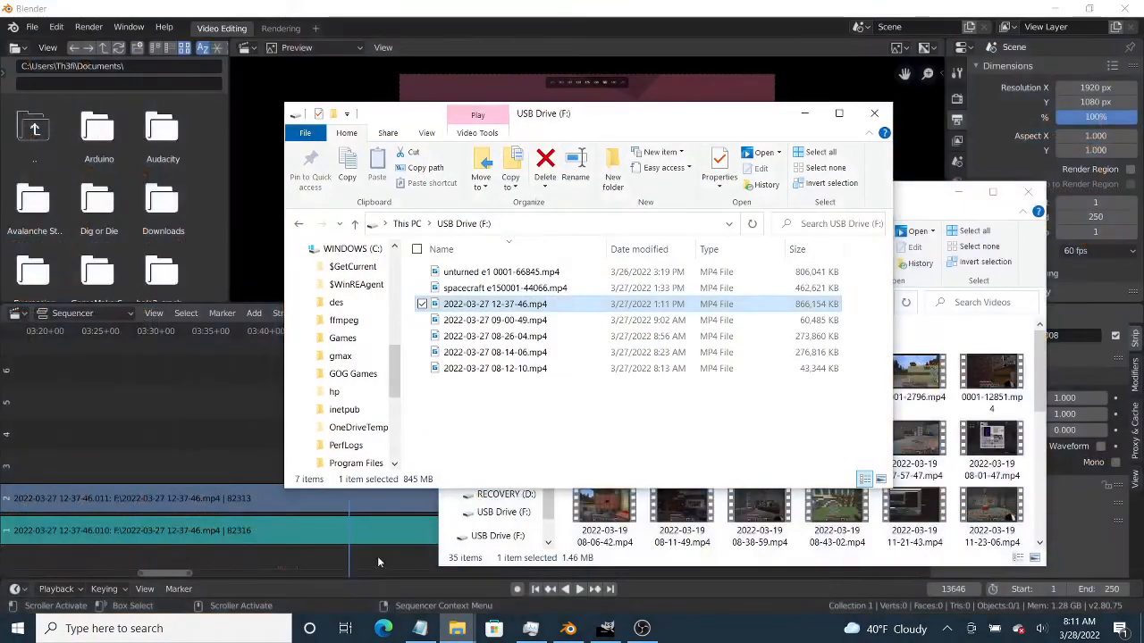
click(447, 308)
click(448, 307)
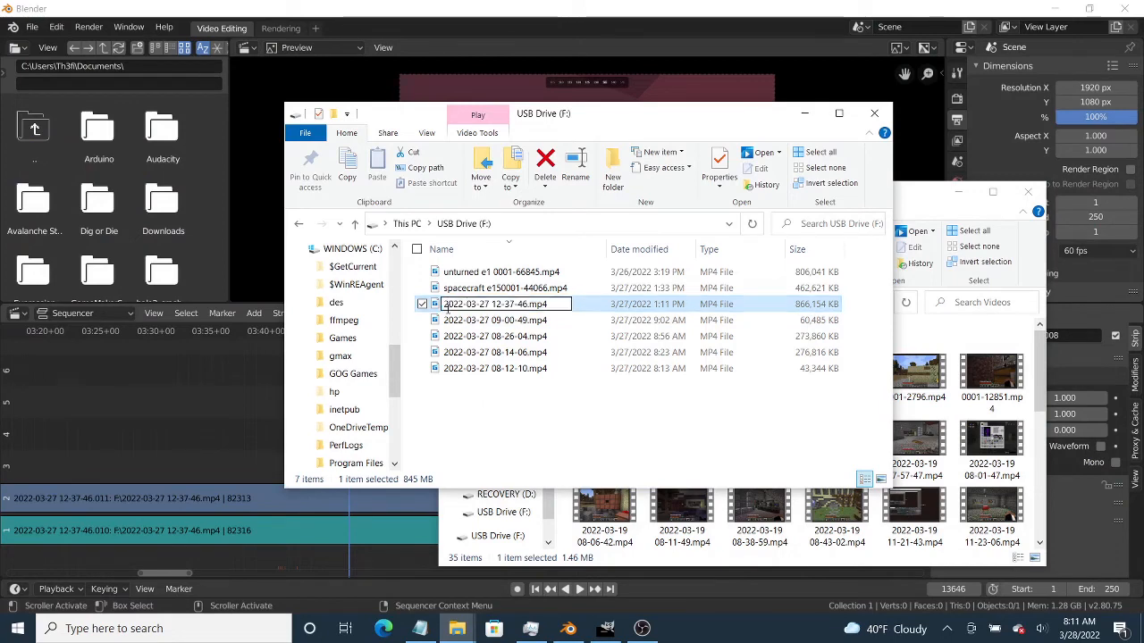
click(588, 306)
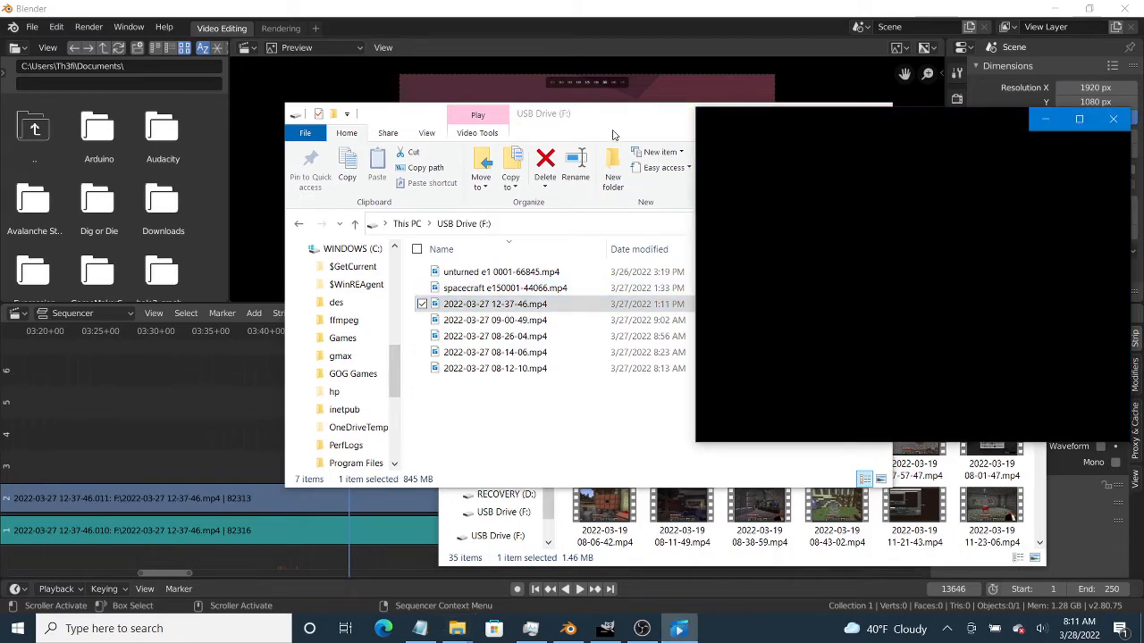
click(613, 134)
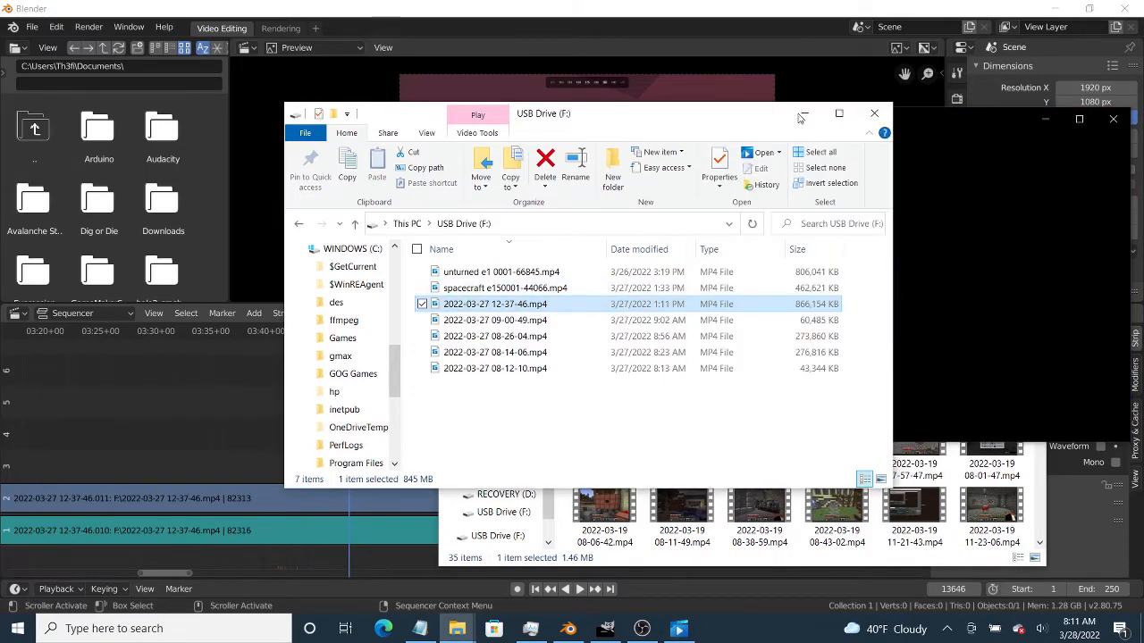
click(802, 116)
click(951, 190)
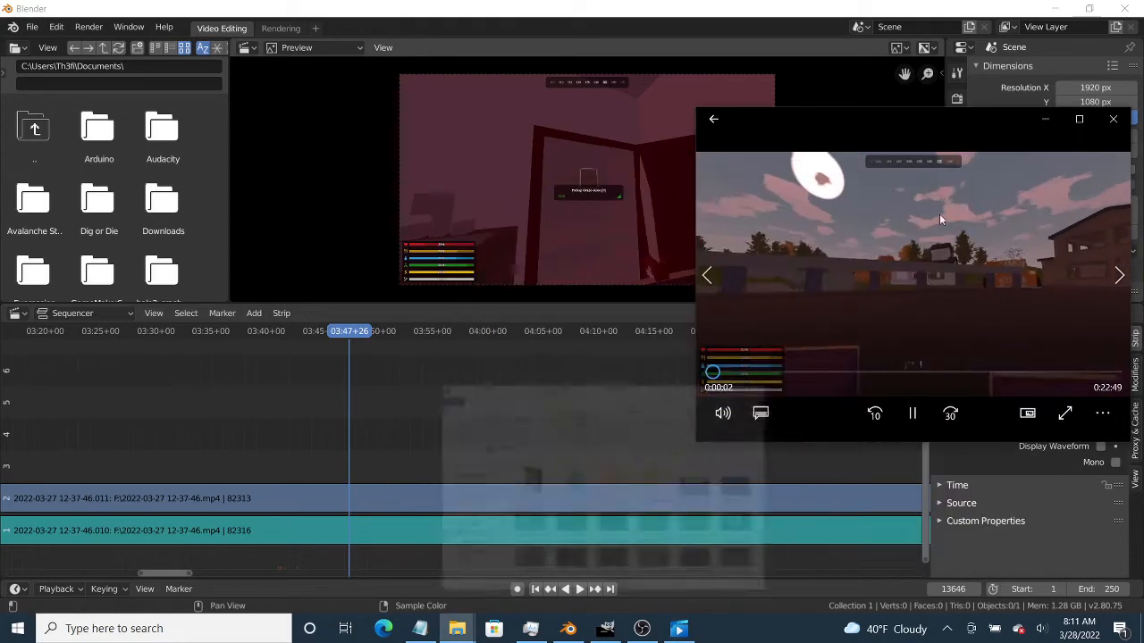
click(912, 412)
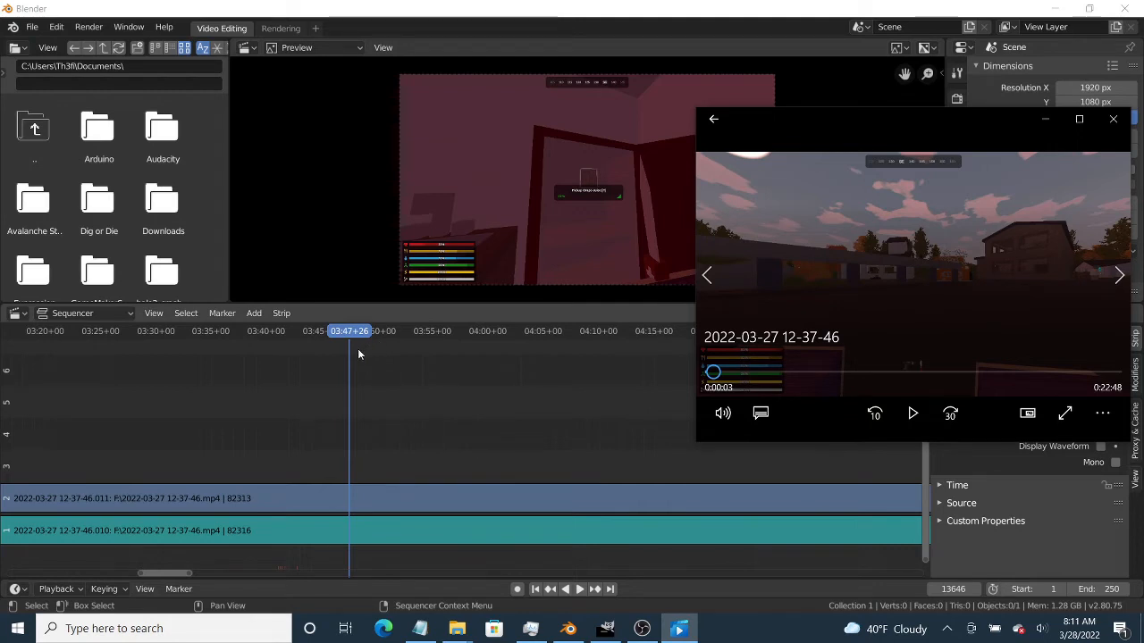
Step: Return to Blender and move the sequencer playhead to 03:47+36, comparing with the source recording in the video player
click(311, 315)
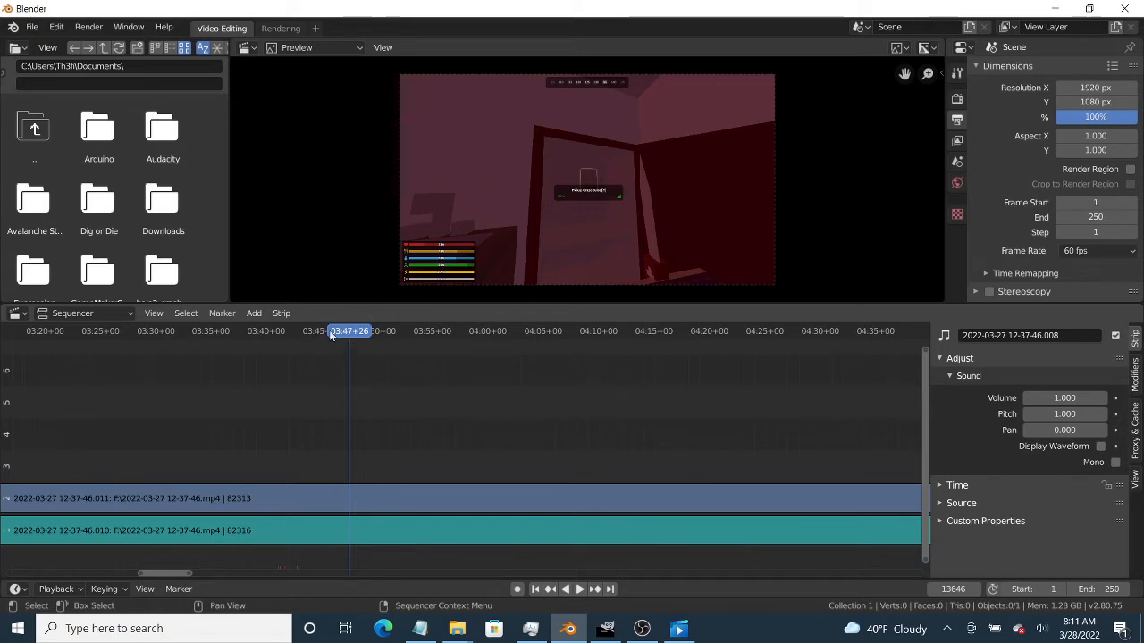
click(377, 336)
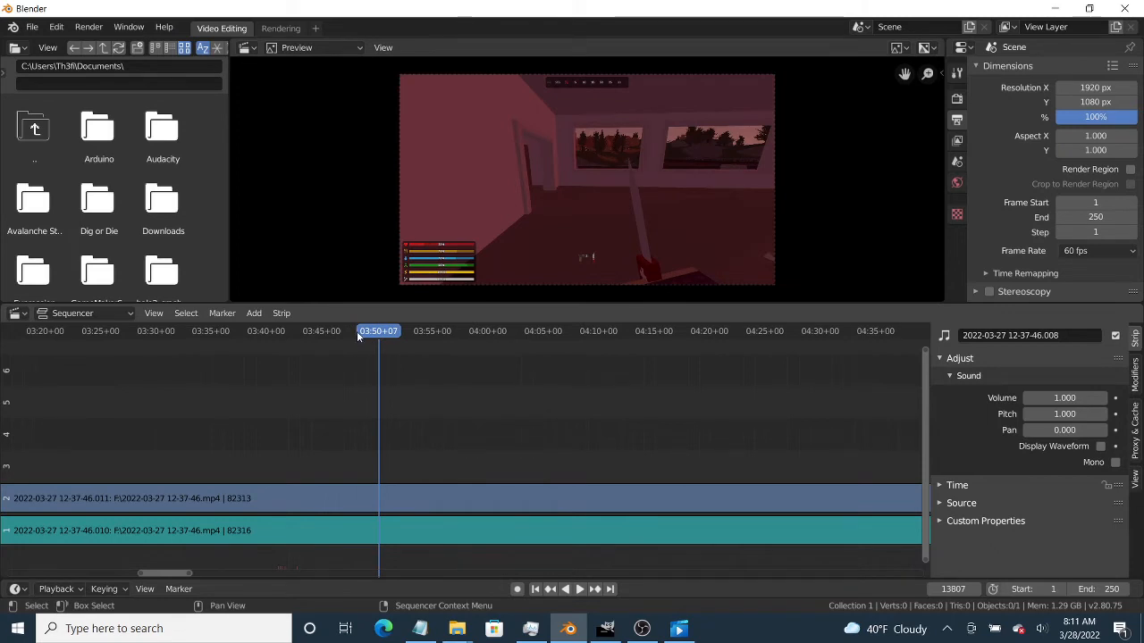
click(358, 337)
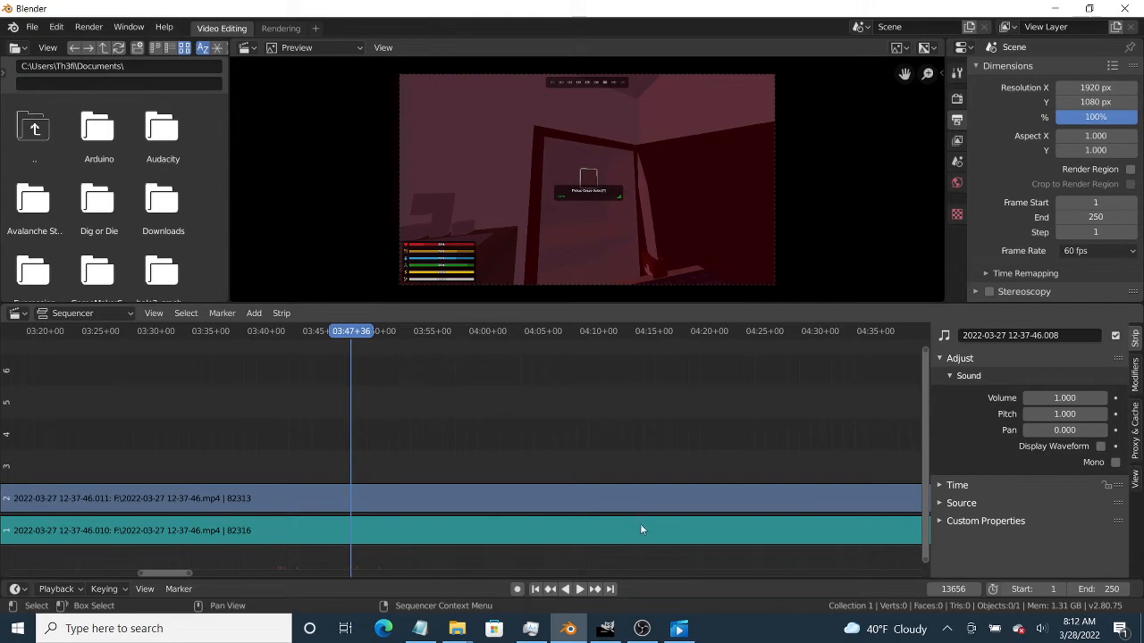
click(678, 628)
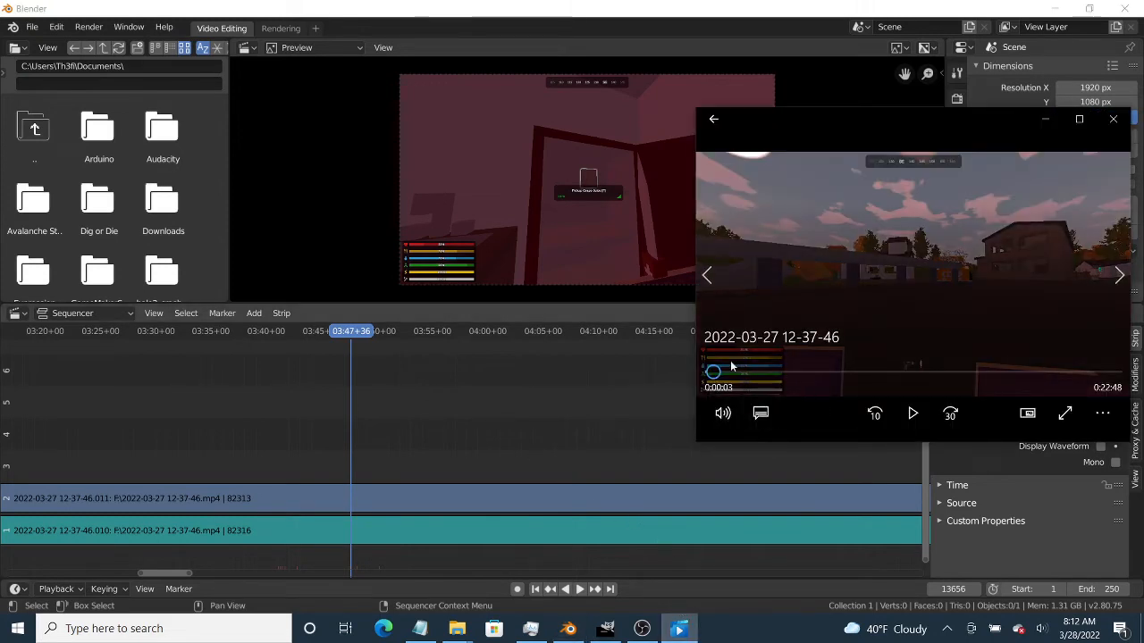
click(627, 464)
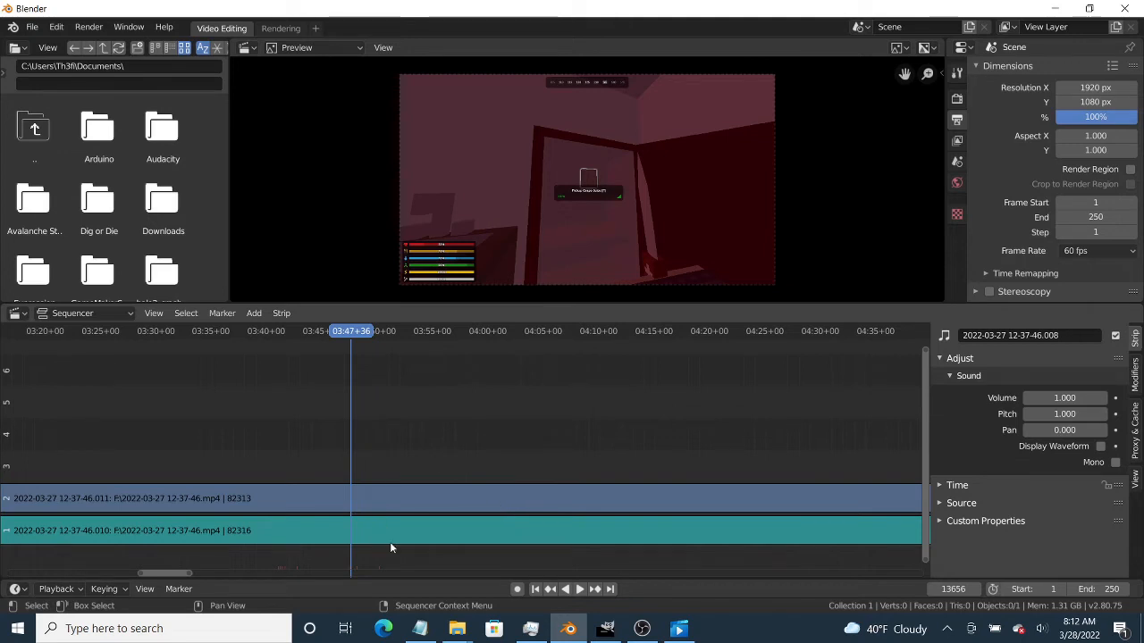
click(360, 497)
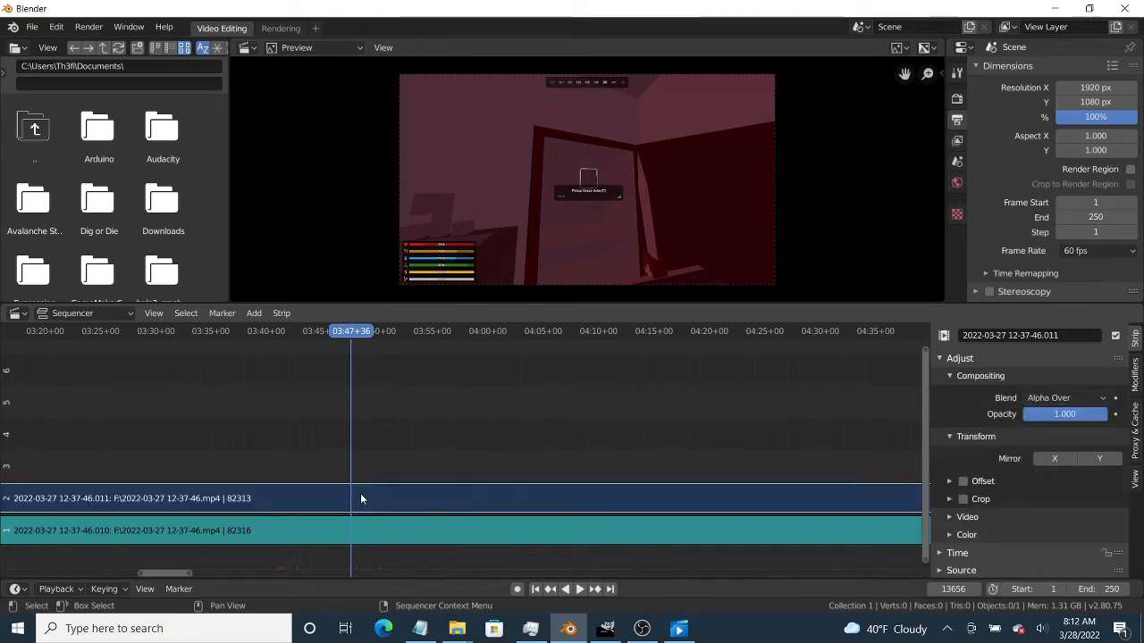
click(367, 531)
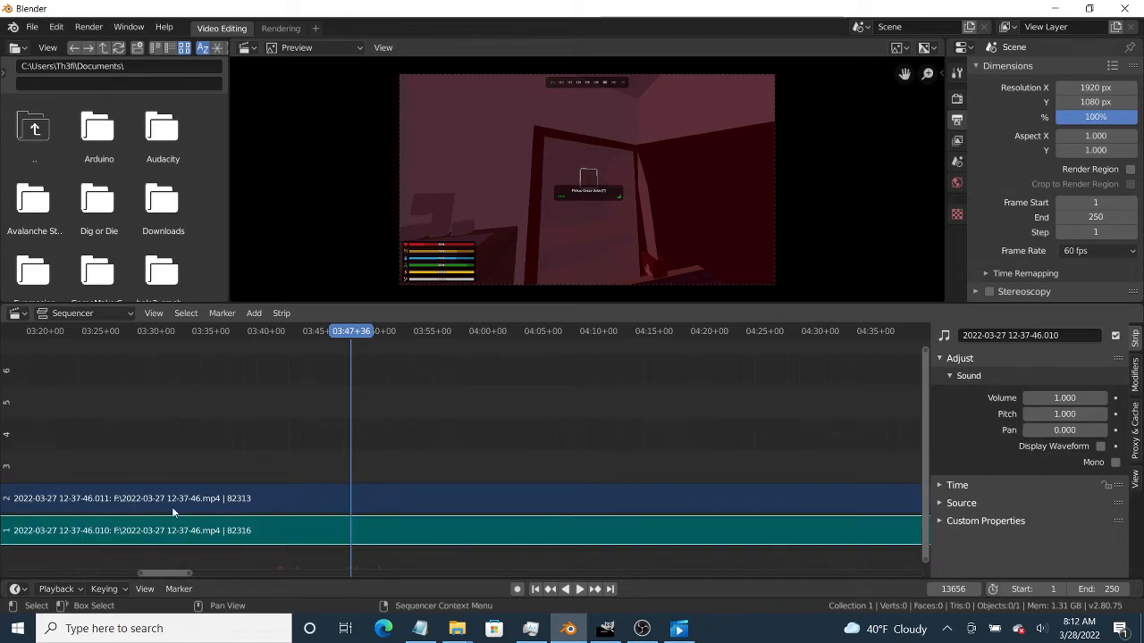
right_click(241, 498)
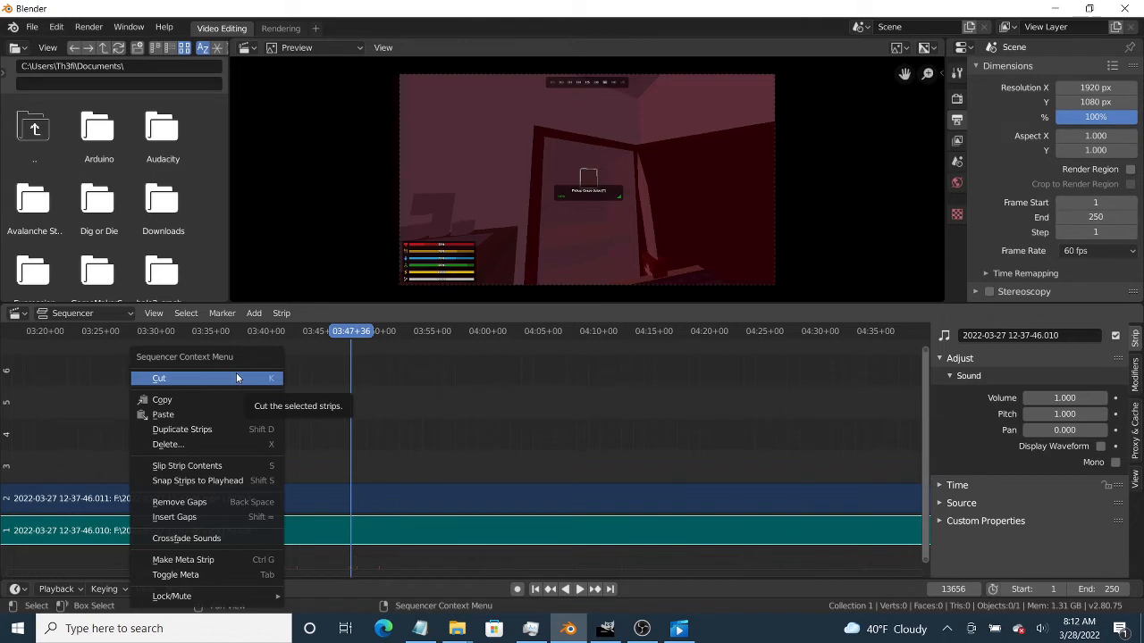
click(192, 382)
Step: Erase the video and audio strip section before the cut at 03:47+36
scroll(265, 464, down, 10)
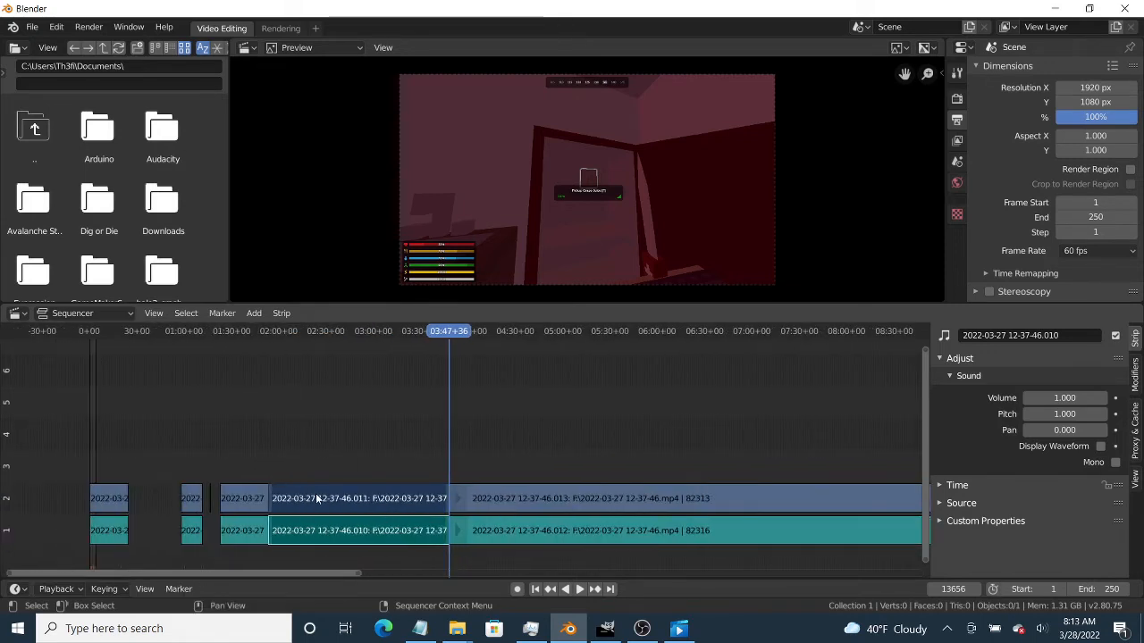
scroll(360, 508, up, 2)
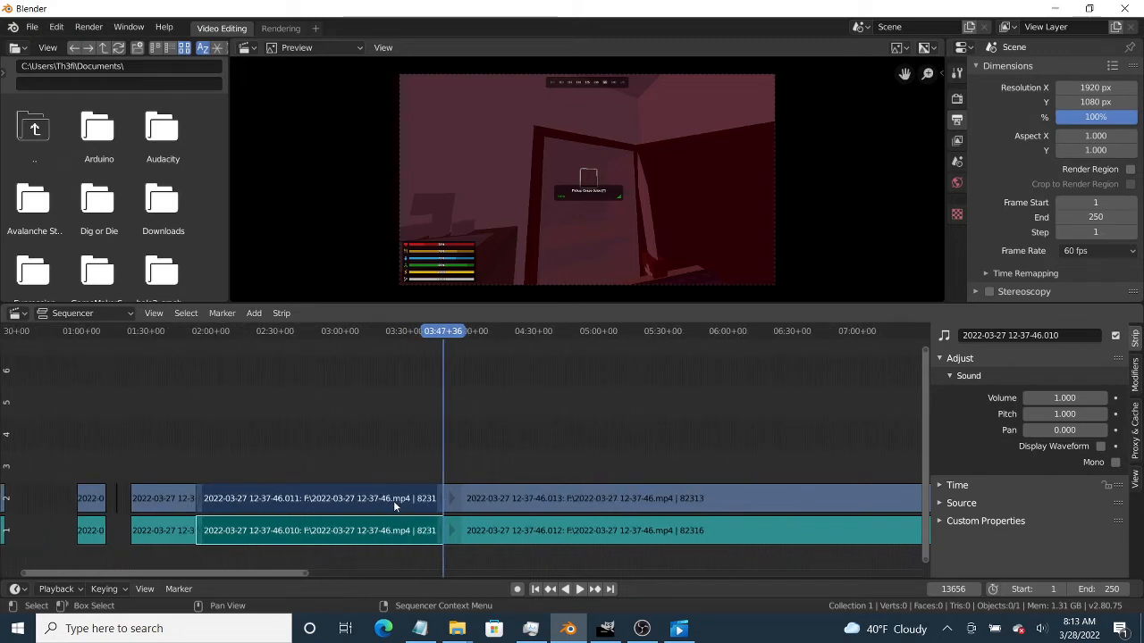
scroll(384, 504, up, 1)
key(x)
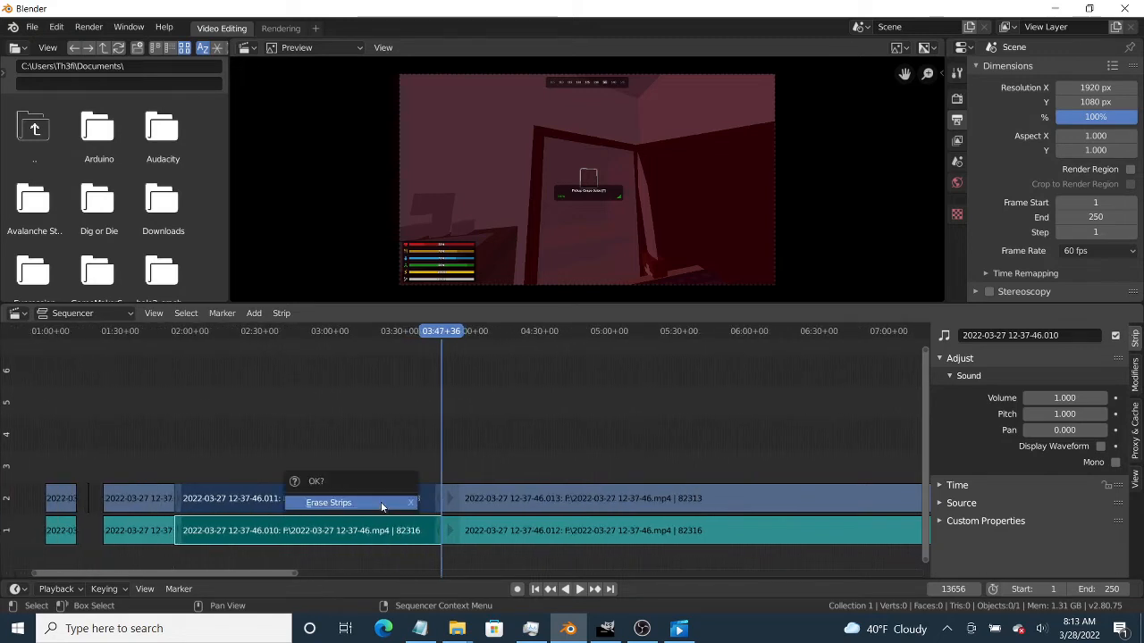
click(379, 505)
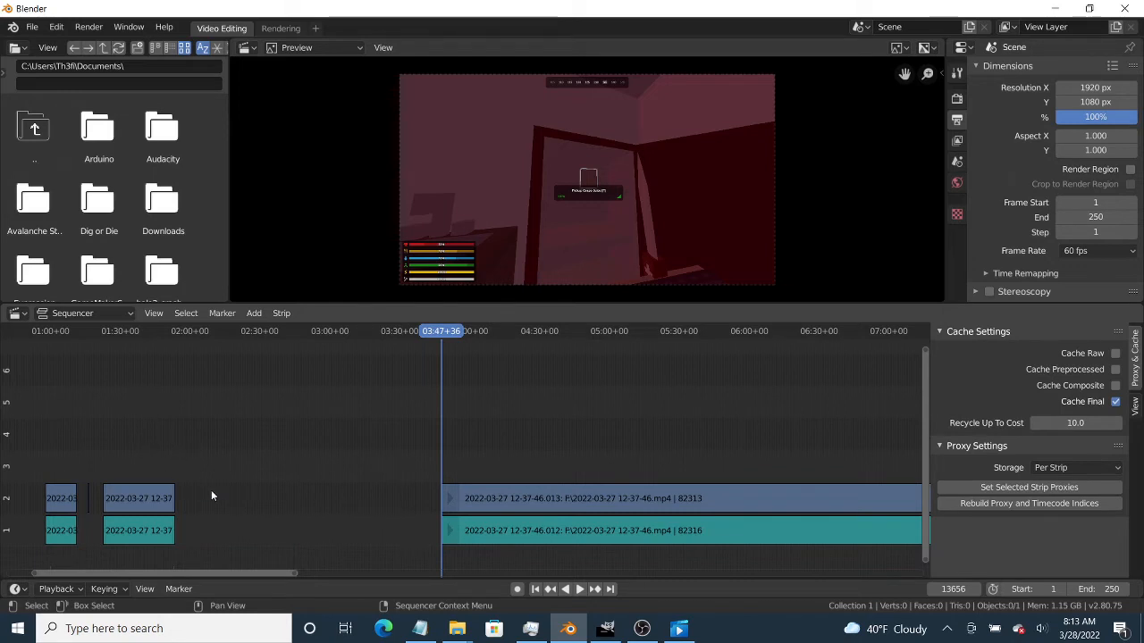
Step: Move the second clip's .004 audio and .005 video strips directly against the end of the first clip
scroll(232, 489, up, 2)
scroll(274, 494, down, 10)
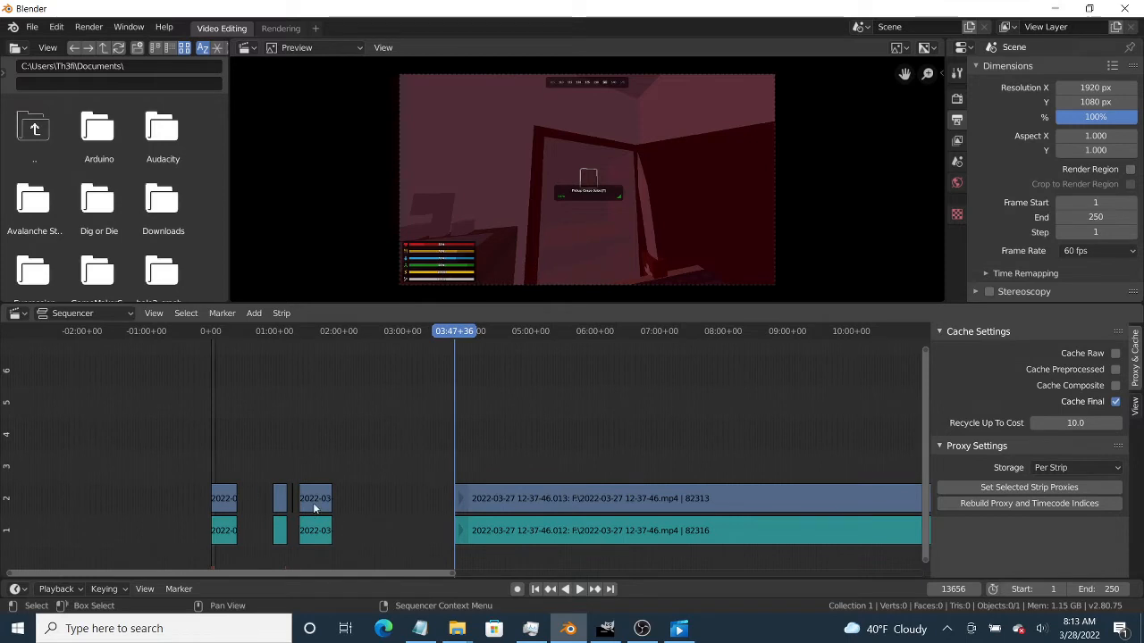
scroll(317, 506, up, 3)
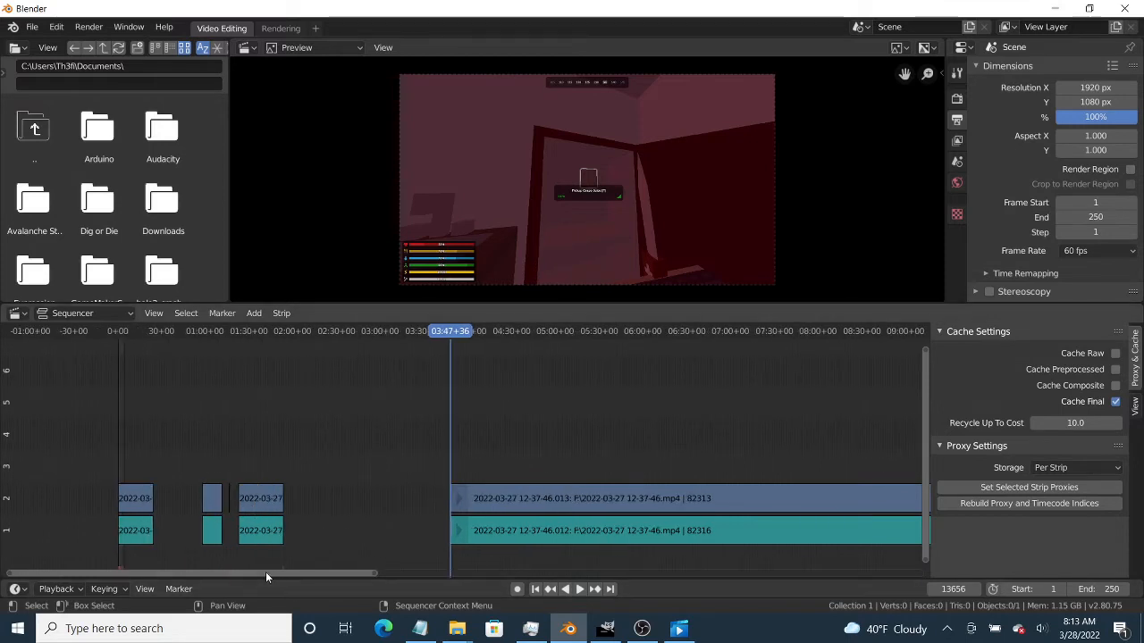
drag(266, 573, 148, 536)
scroll(472, 538, up, 10)
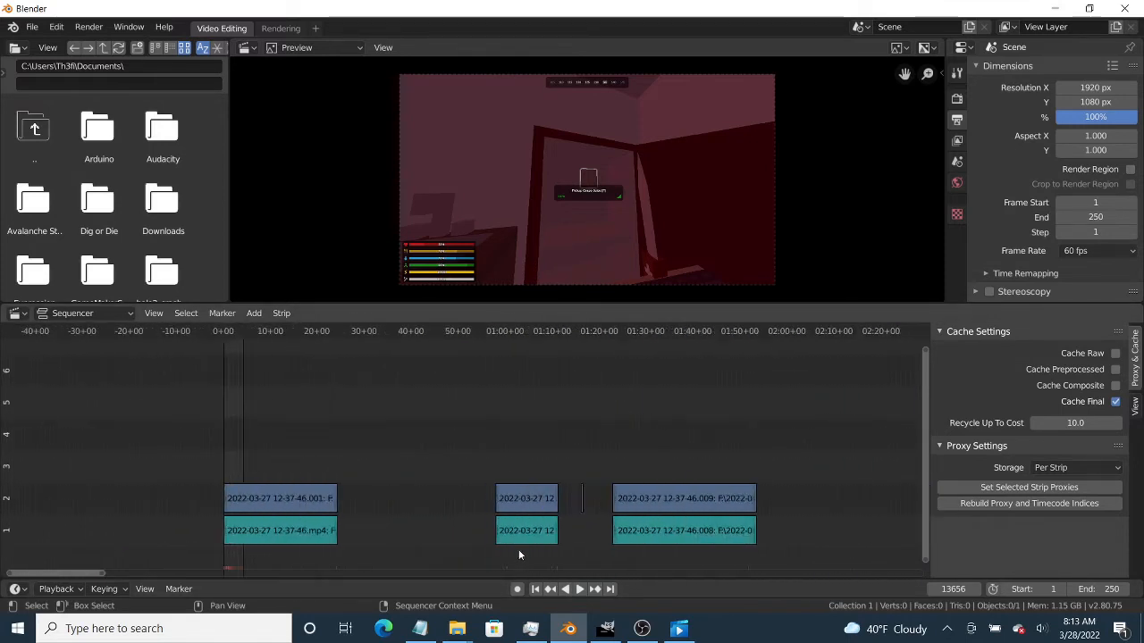
drag(520, 532, 402, 522)
drag(516, 509, 359, 498)
Step: Bring the Untitled.png strip closer to the second clip on channel 2 and extend its end to frame 2980
scroll(528, 524, up, 2)
scroll(536, 523, up, 3)
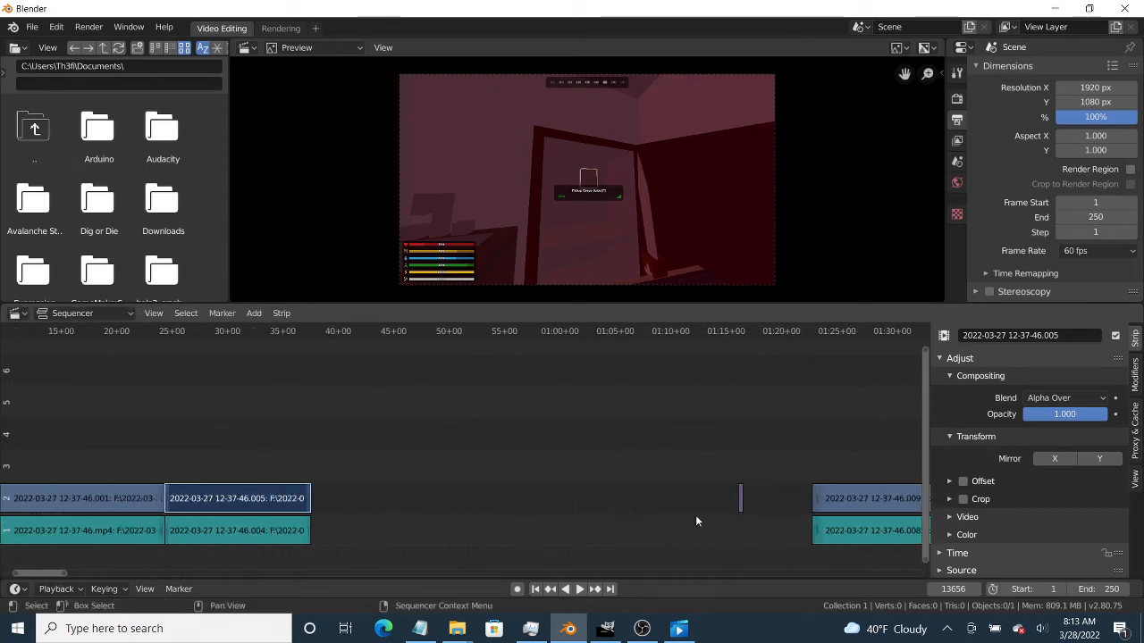
click(739, 506)
drag(739, 505, 363, 504)
scroll(367, 505, up, 6)
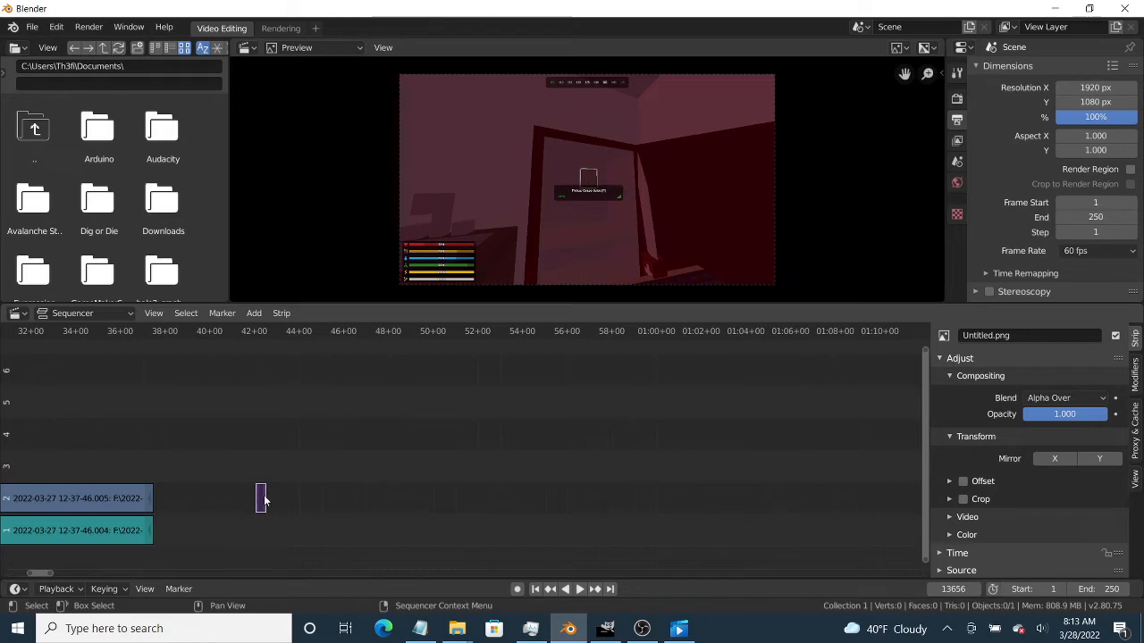
drag(265, 498, 424, 506)
Step: View the "Some time later...." title card in GIMP, then return to Blender and place the Untitled.png strip directly after the second clip
click(607, 628)
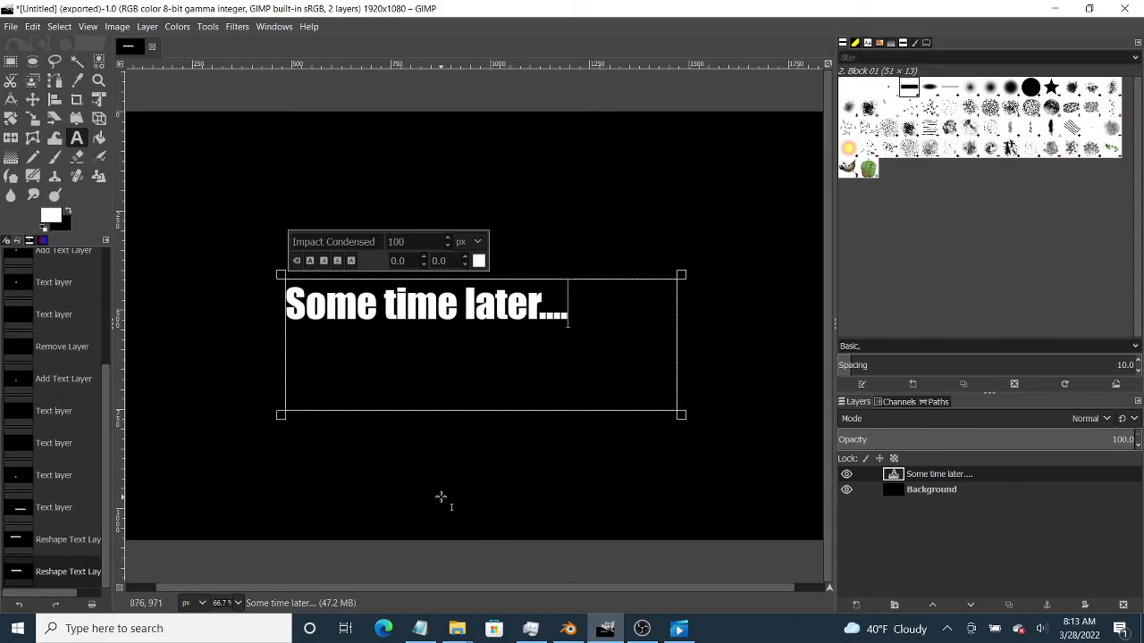
click(693, 630)
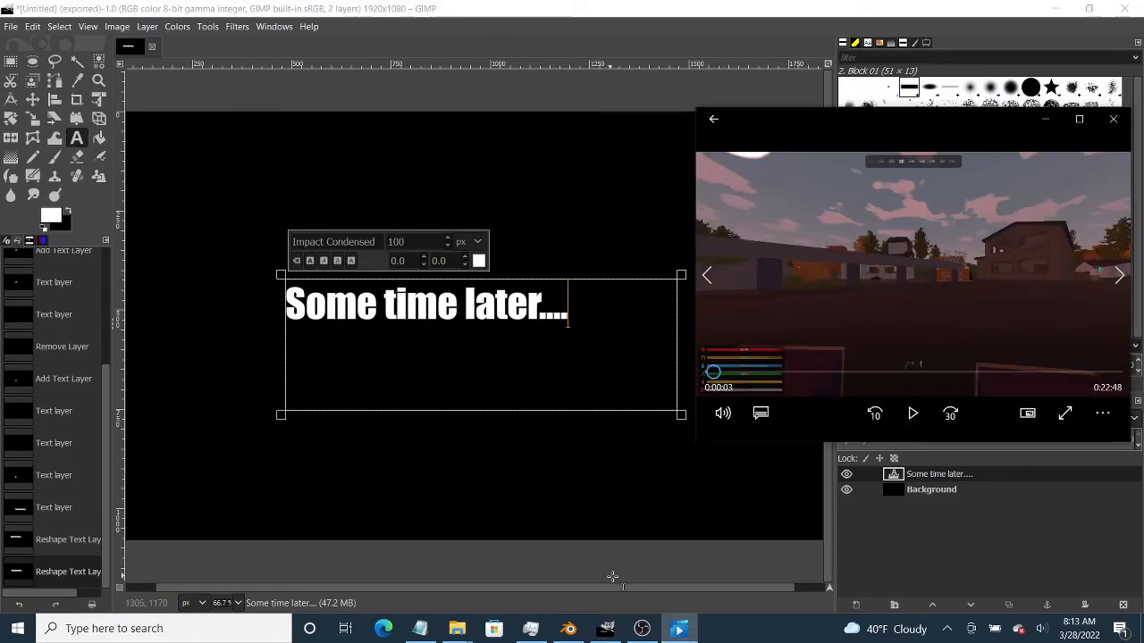
click(570, 628)
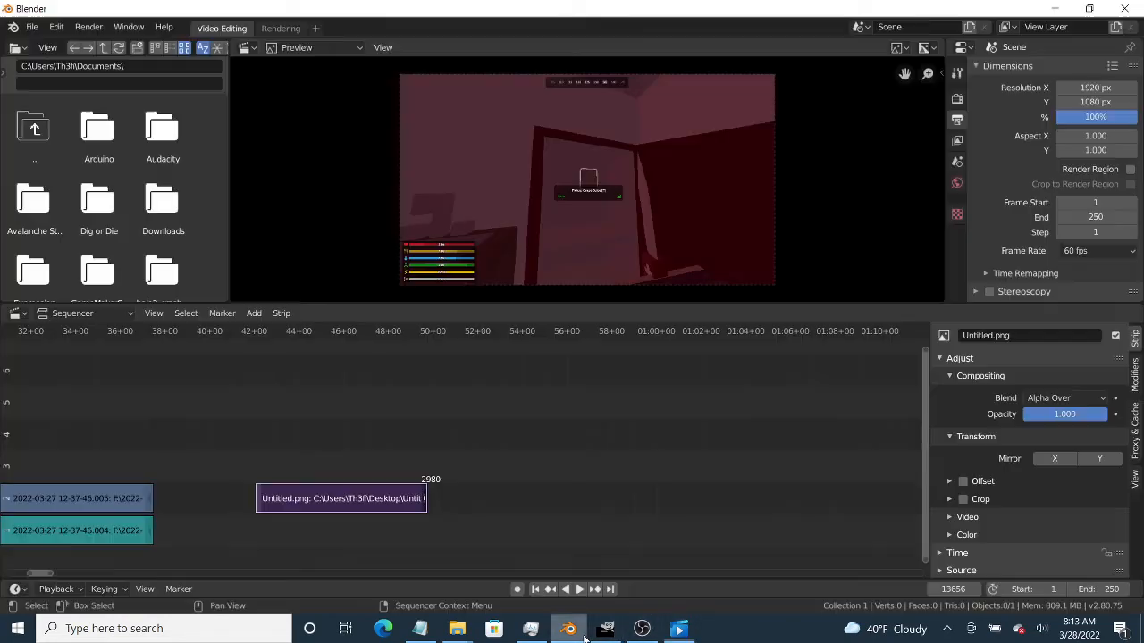
drag(342, 500, 232, 496)
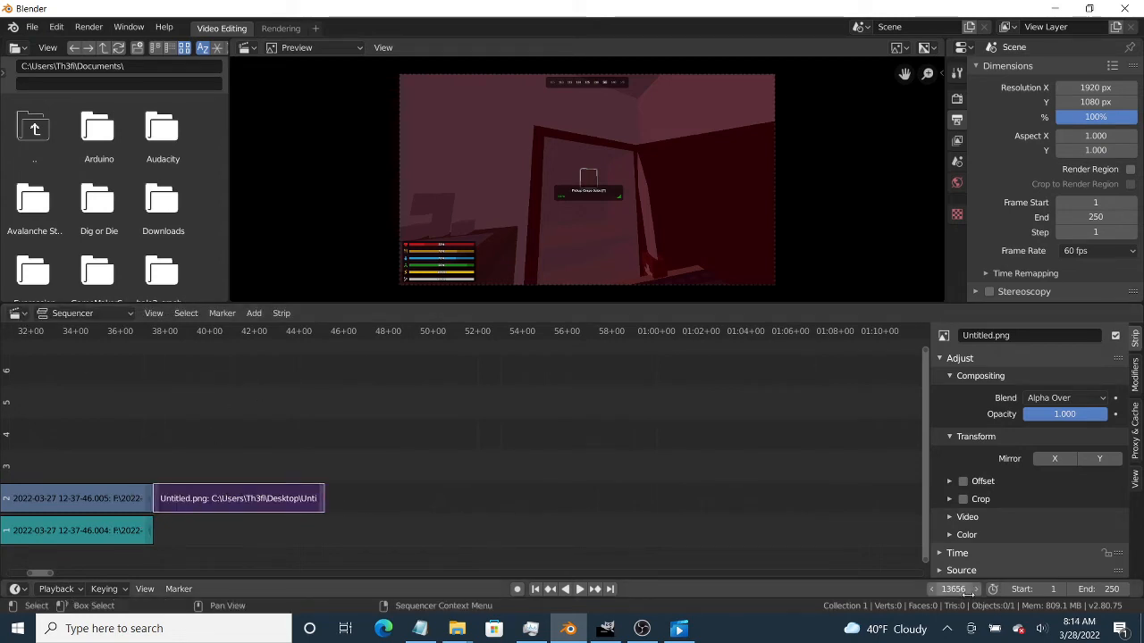
Step: Extend the end of the Untitled.png strip to frame 3020
scroll(418, 473, down, 5)
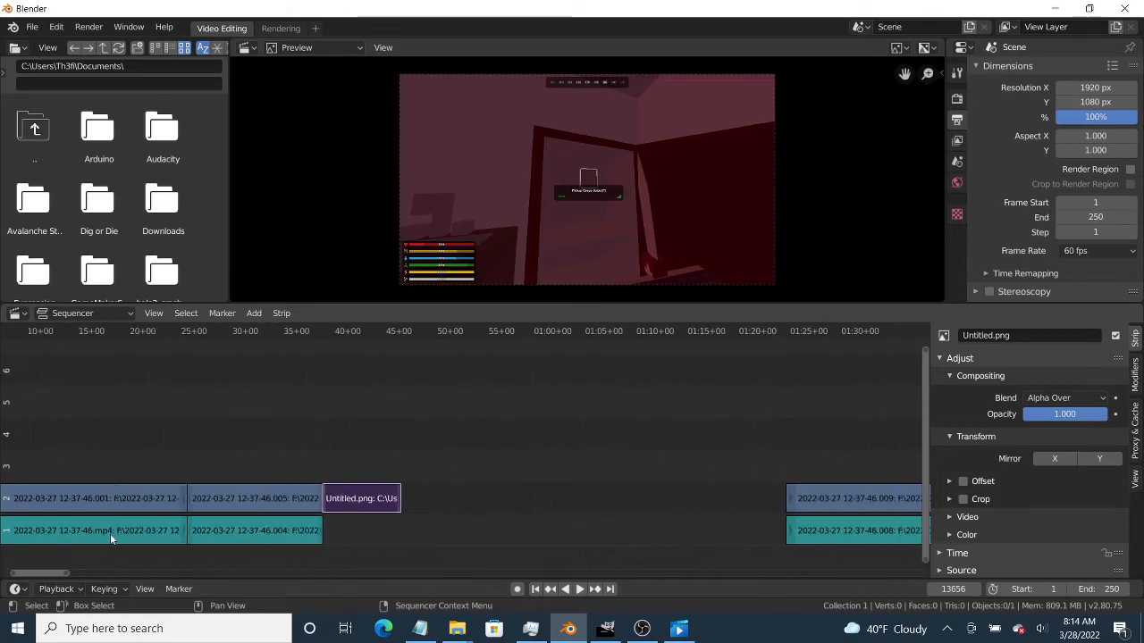
mouse_move(50, 575)
mouse_down()
mouse_move(181, 581)
mouse_move(59, 557)
mouse_up()
scroll(254, 488, up, 2)
scroll(254, 494, up, 2)
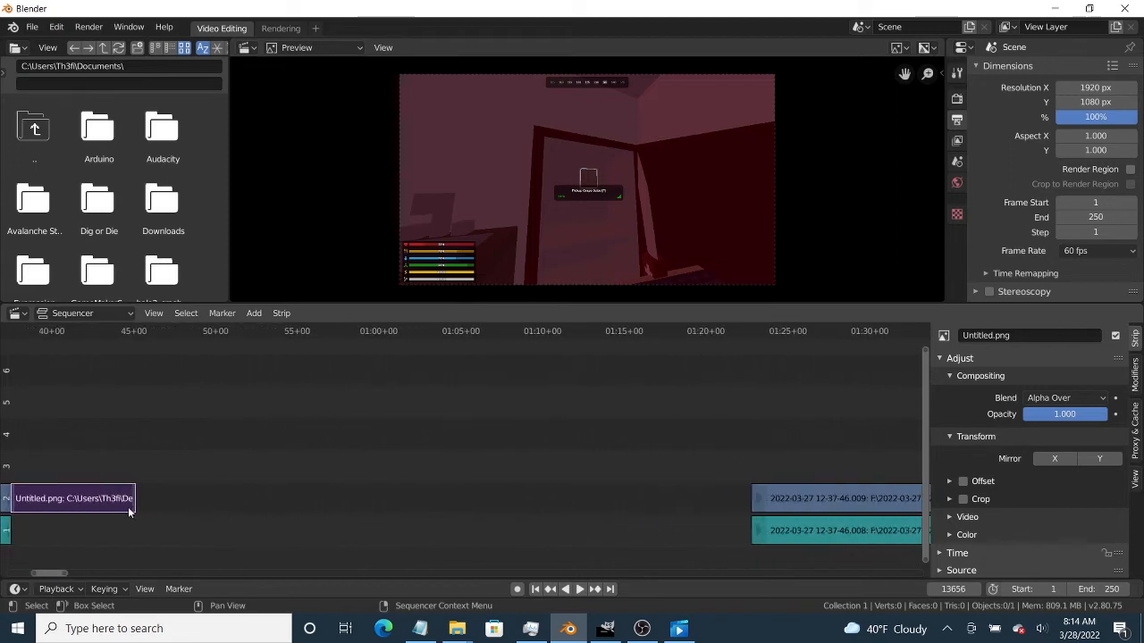
drag(134, 511, 224, 538)
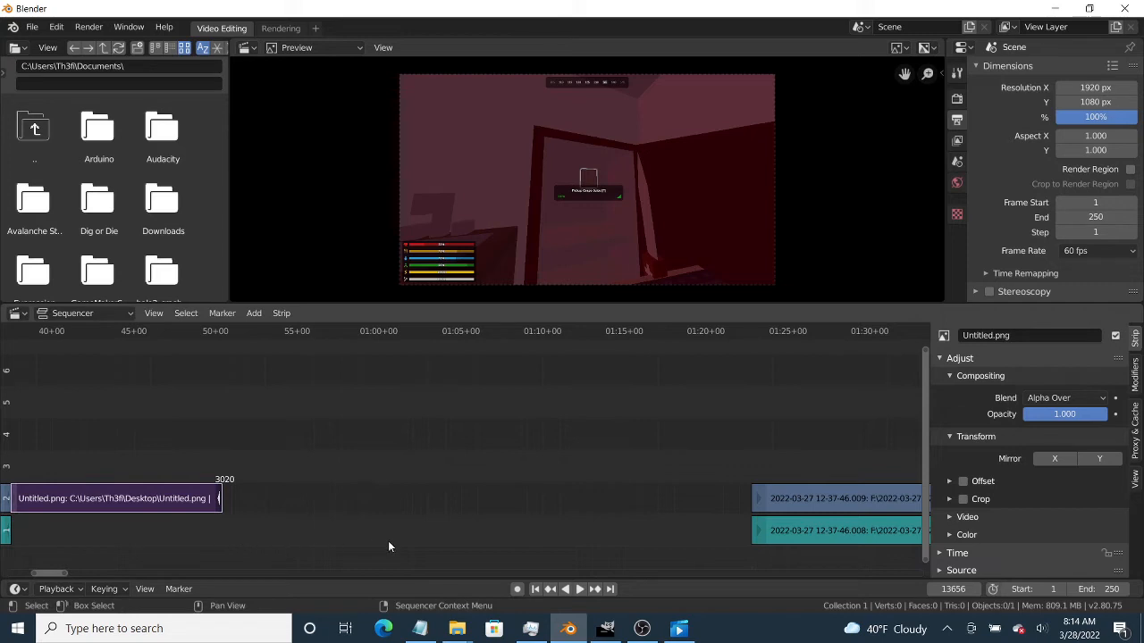
Step: Shorten the Untitled.png strip to end at about 46 seconds and place the .009 video strip directly after it
drag(830, 503, 306, 507)
scroll(306, 508, down, 2)
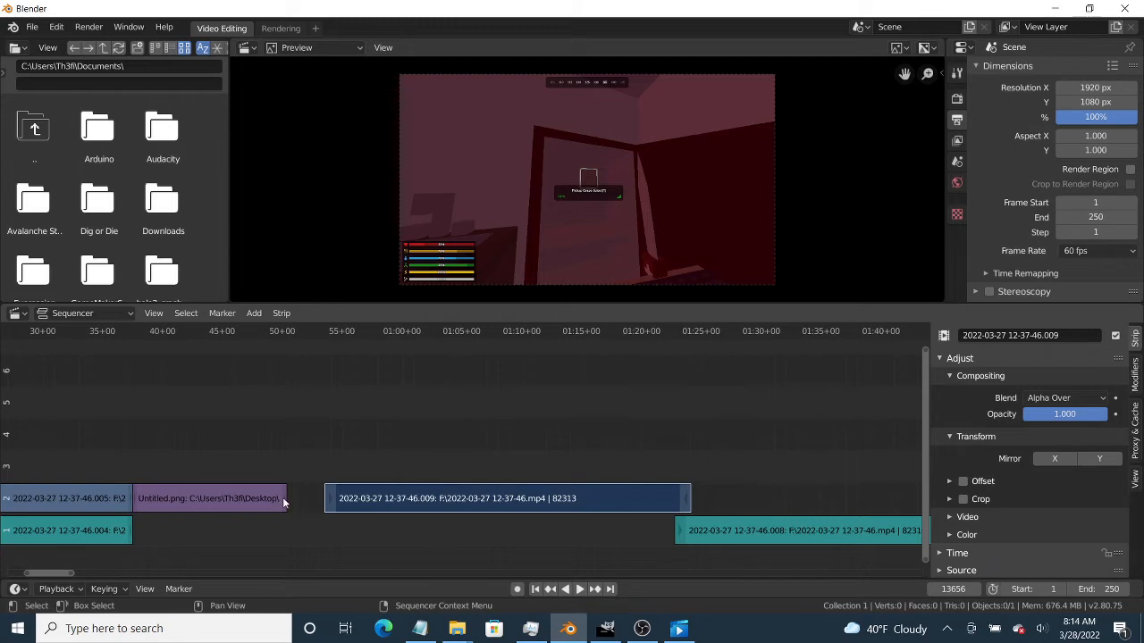
drag(283, 497, 229, 498)
drag(368, 498, 275, 500)
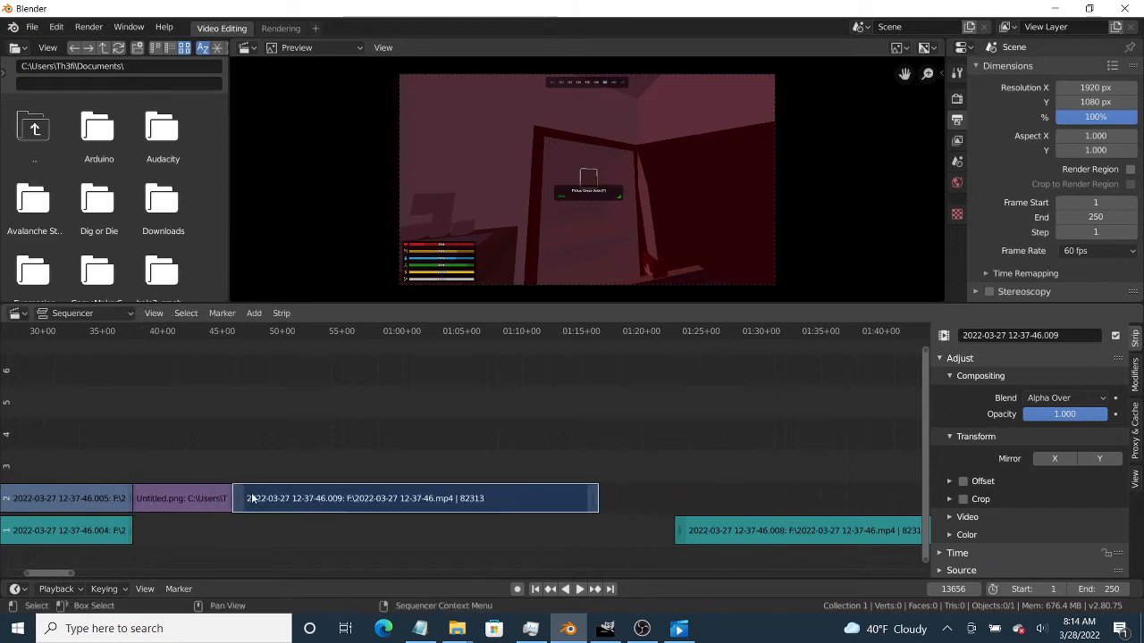
scroll(275, 504, down, 5)
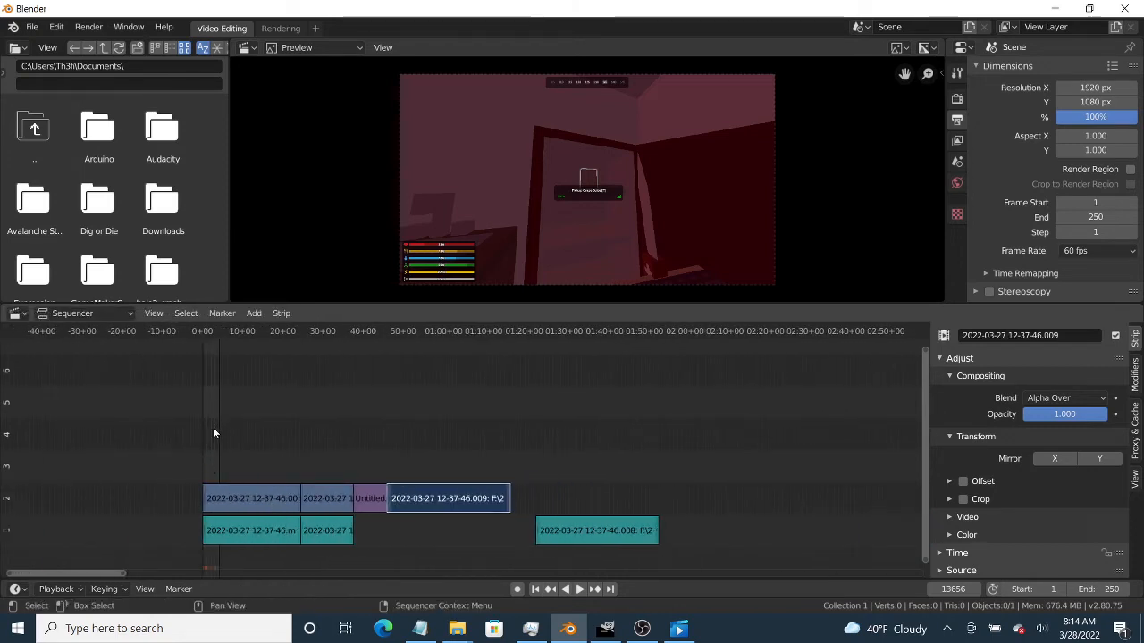
Step: Move the .008 audio strip on channel 1 directly beneath the .009 video strip so their starts align at about 46 seconds
scroll(214, 424, up, 2)
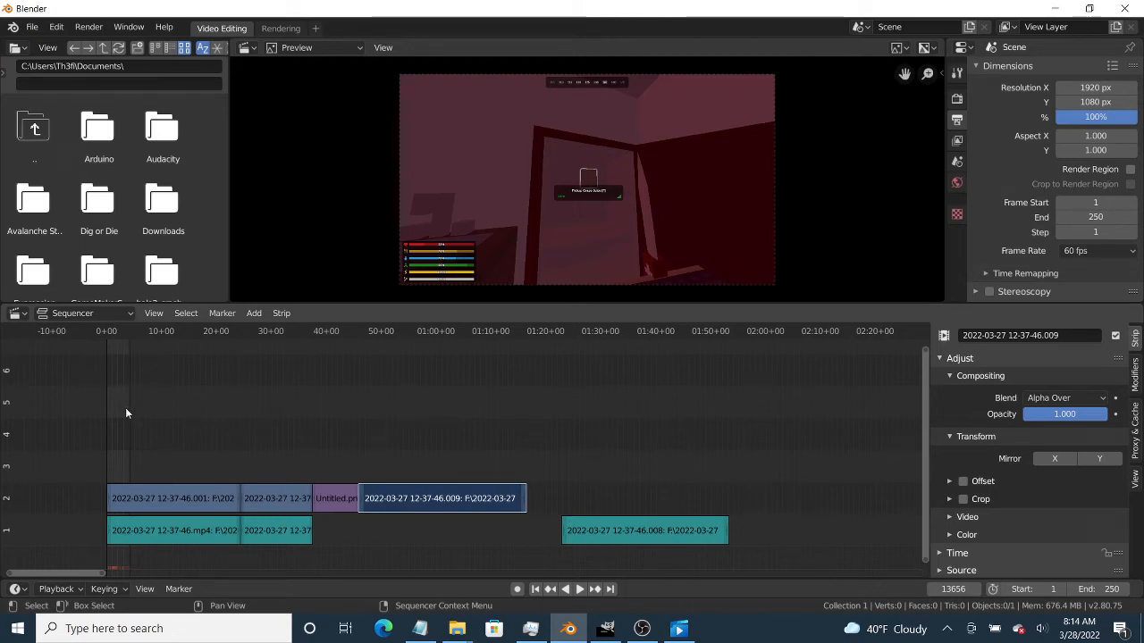
scroll(545, 429, down, 3)
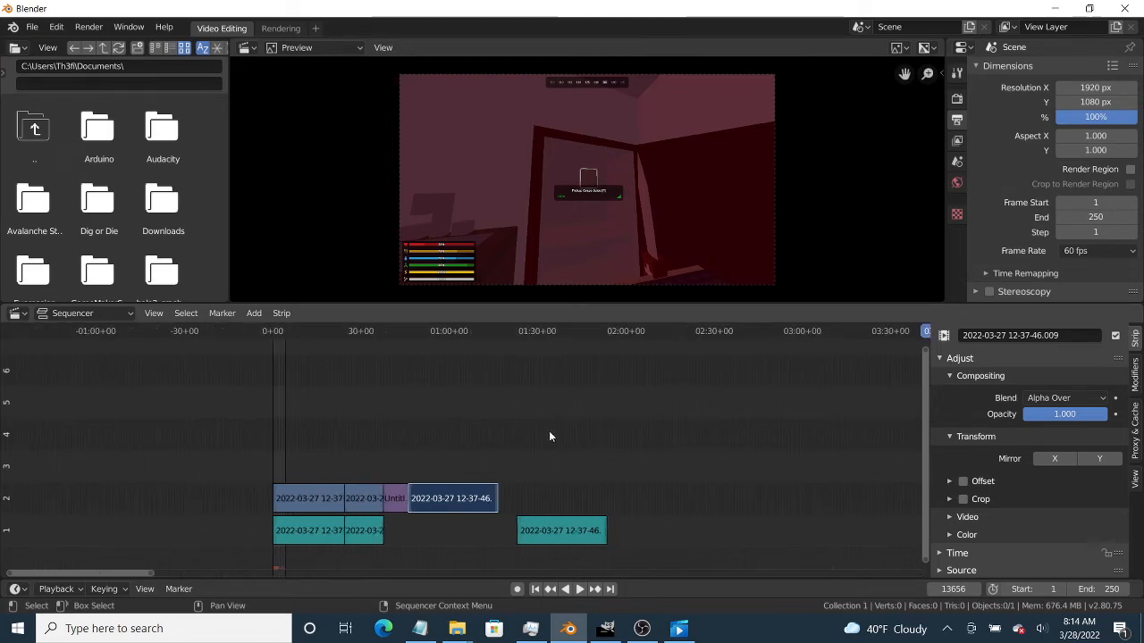
scroll(549, 431, up, 3)
drag(631, 534, 441, 501)
scroll(435, 441, up, 3)
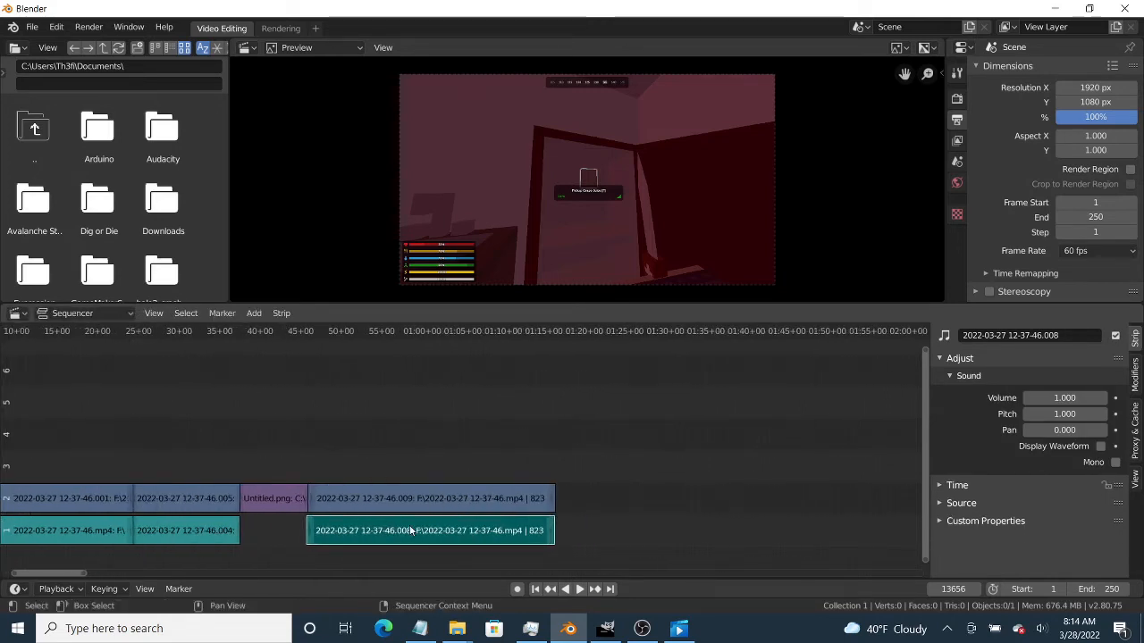
drag(407, 529, 406, 529)
scroll(405, 528, up, 2)
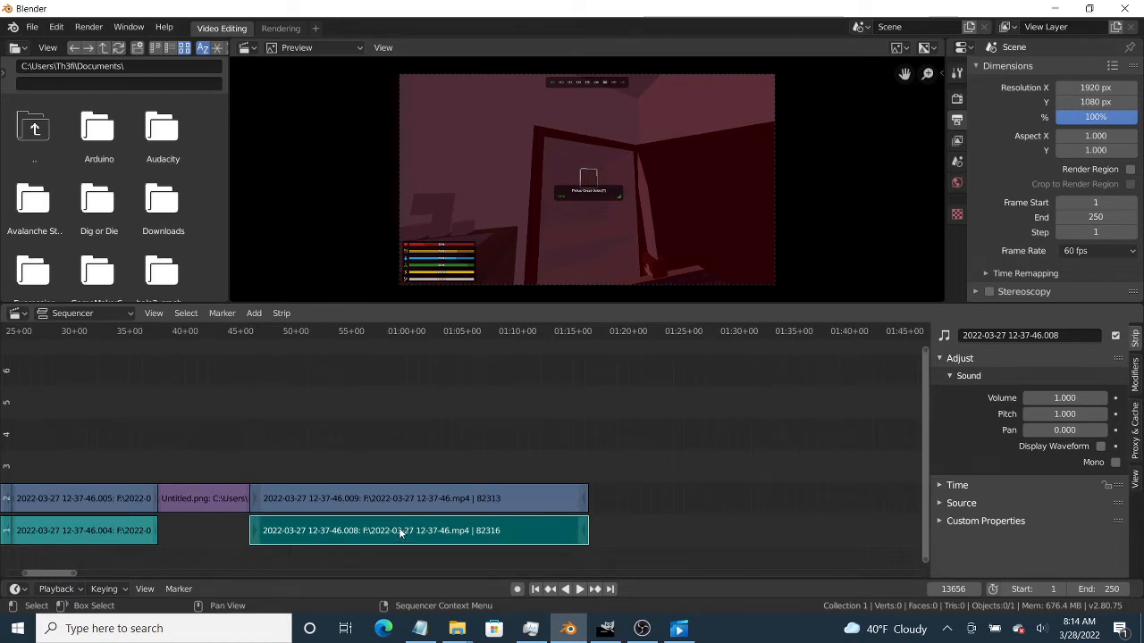
scroll(399, 527, up, 2)
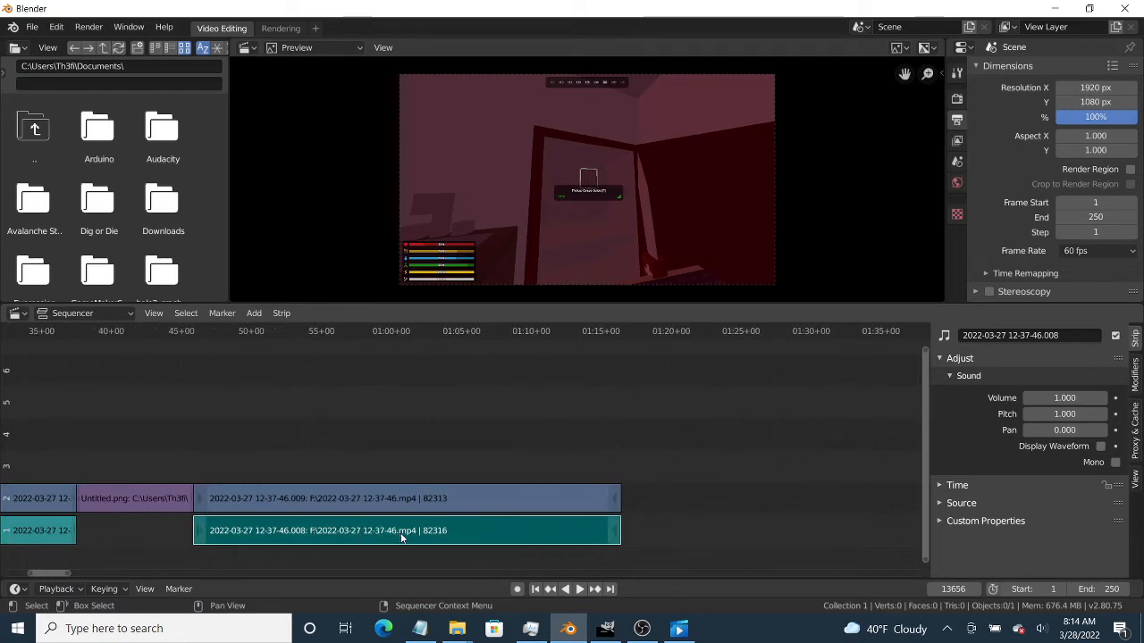
drag(401, 536, 400, 533)
Step: Switch to OBS, view the source gameplay video in the media player, then return to Blender
mouse_move(620, 638)
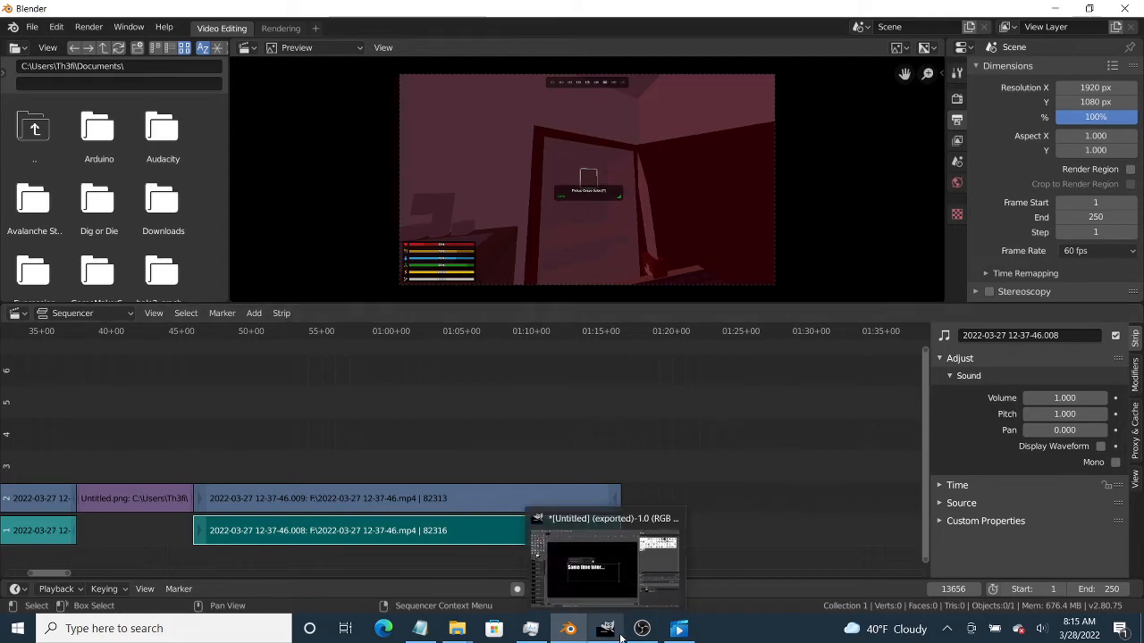
click(641, 629)
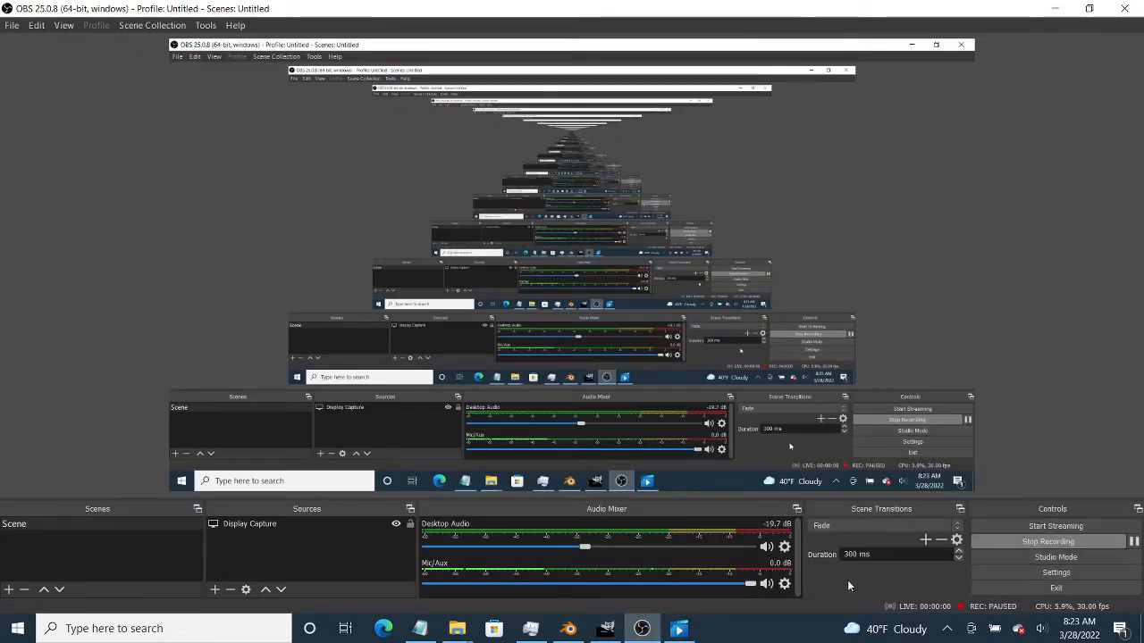
click(678, 629)
mouse_move(642, 629)
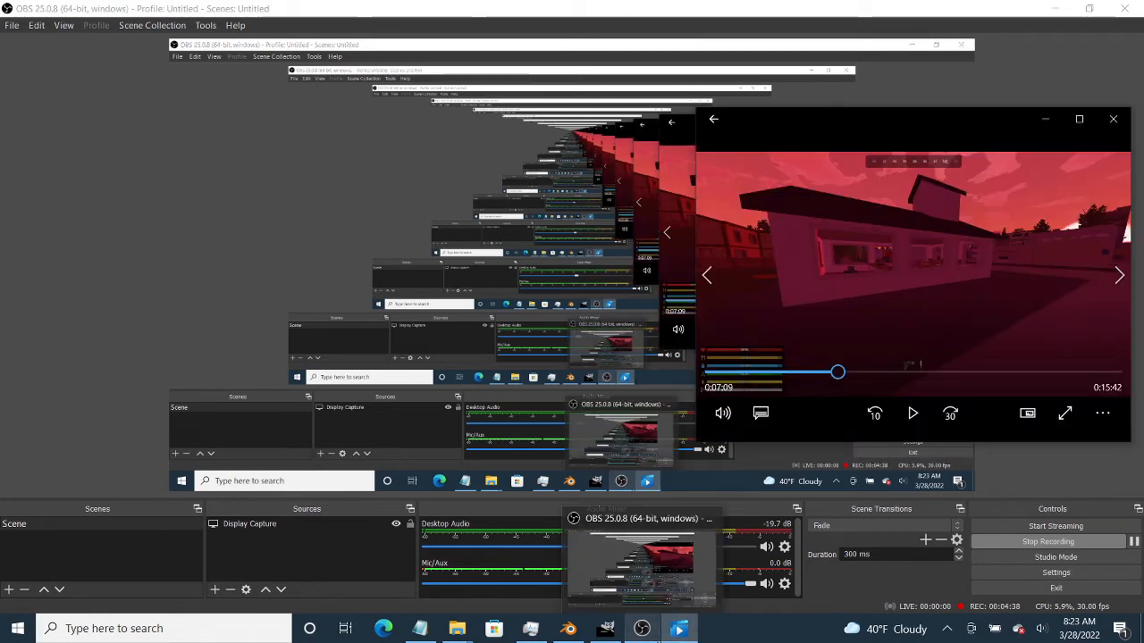
click(569, 629)
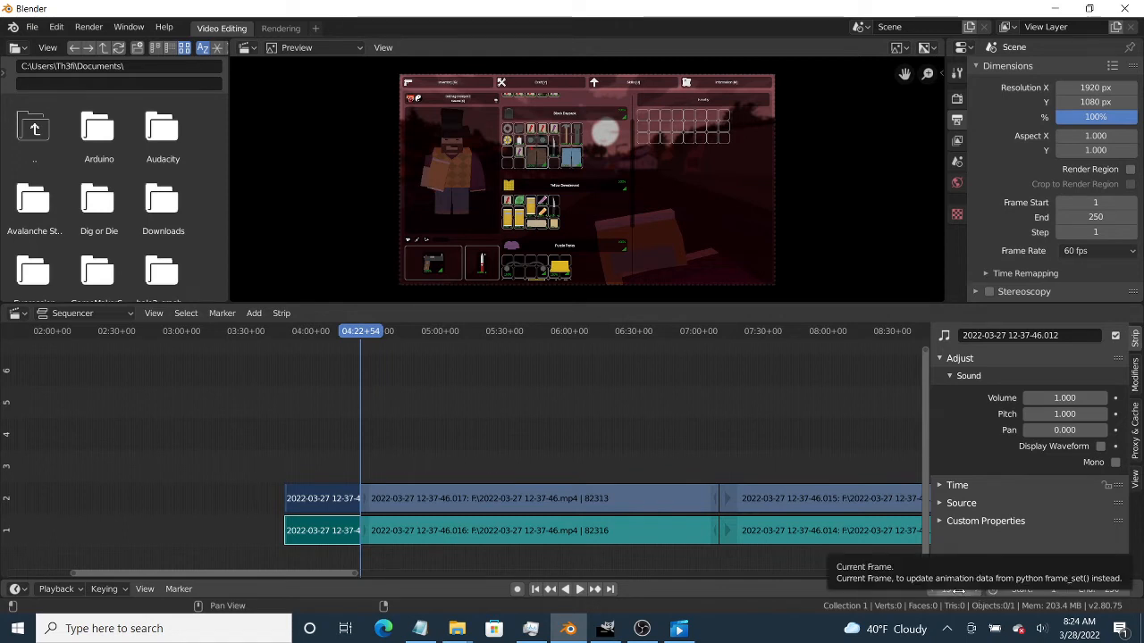
Step: Move the playhead to frame 20000 and select the .017 video strip on channel 2
mouse_move(967, 590)
mouse_down()
mouse_move(1001, 591)
mouse_move(983, 589)
mouse_up()
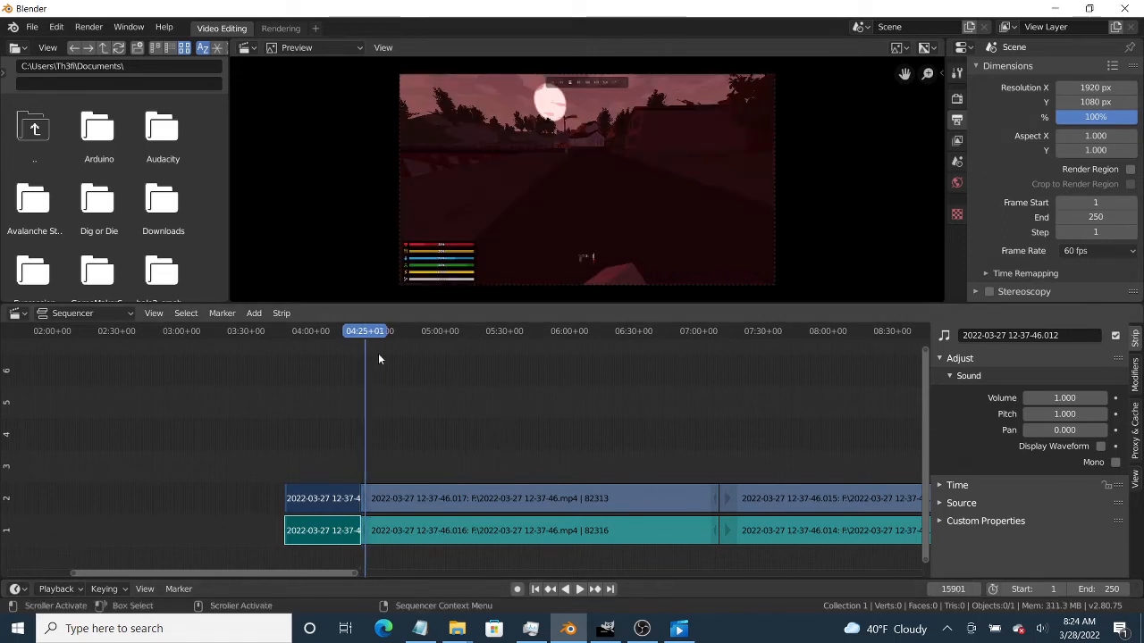
click(952, 587)
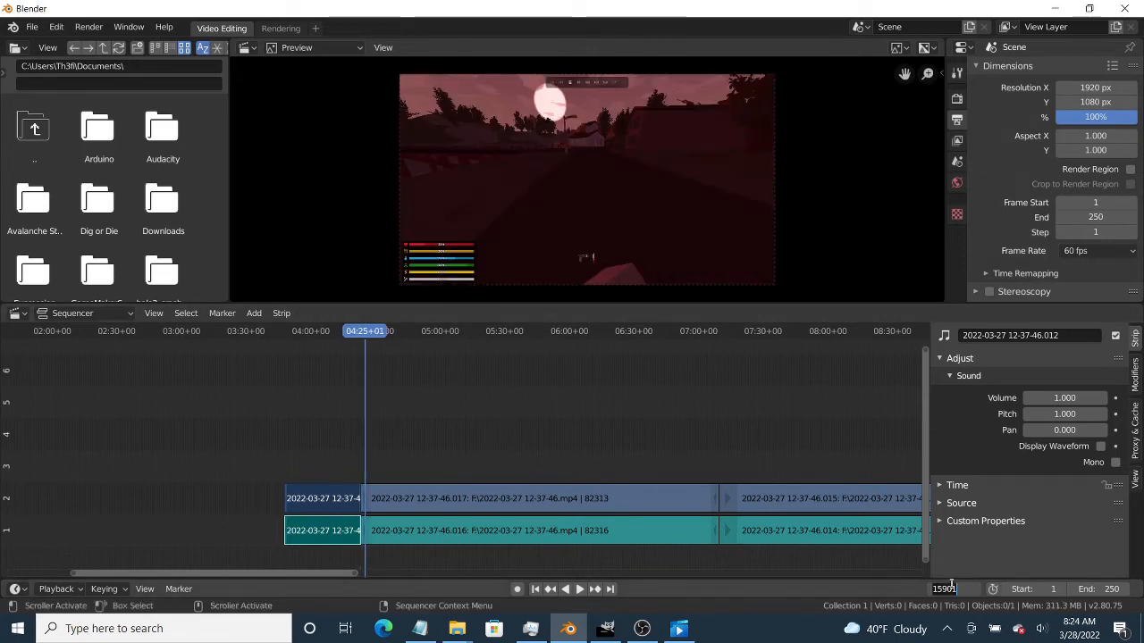
text(20)
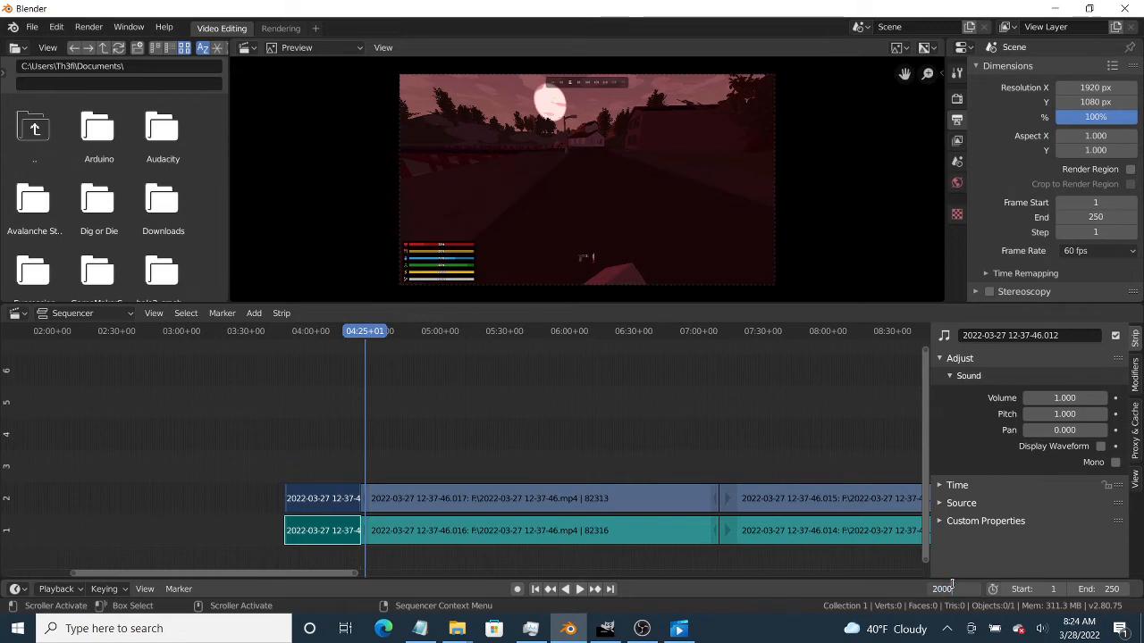
text(000)
key(Return)
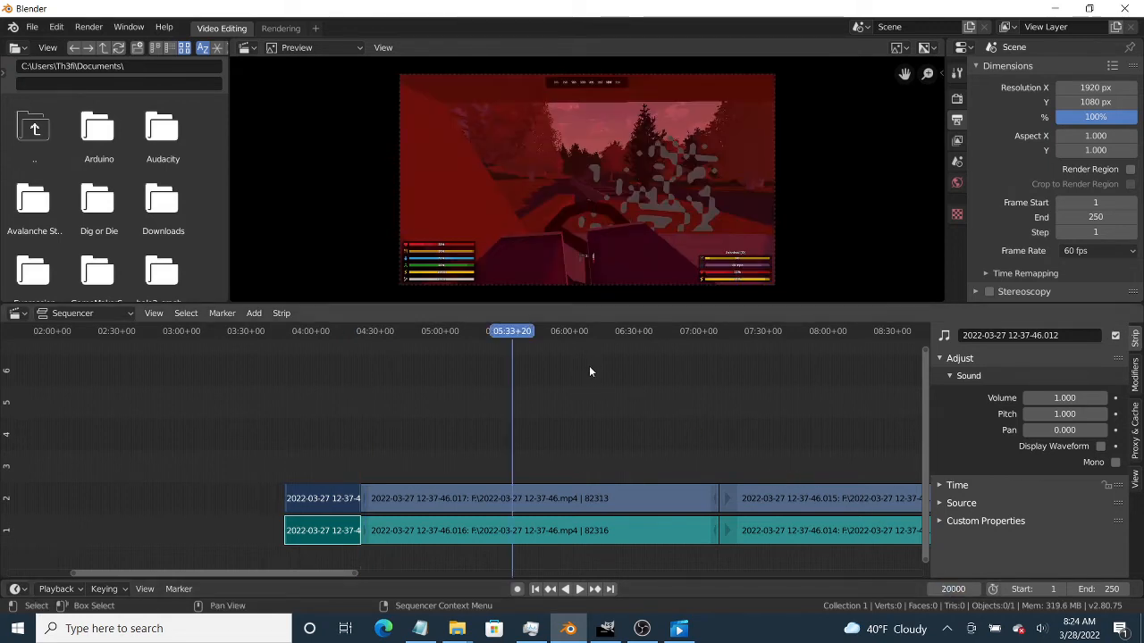
click(564, 501)
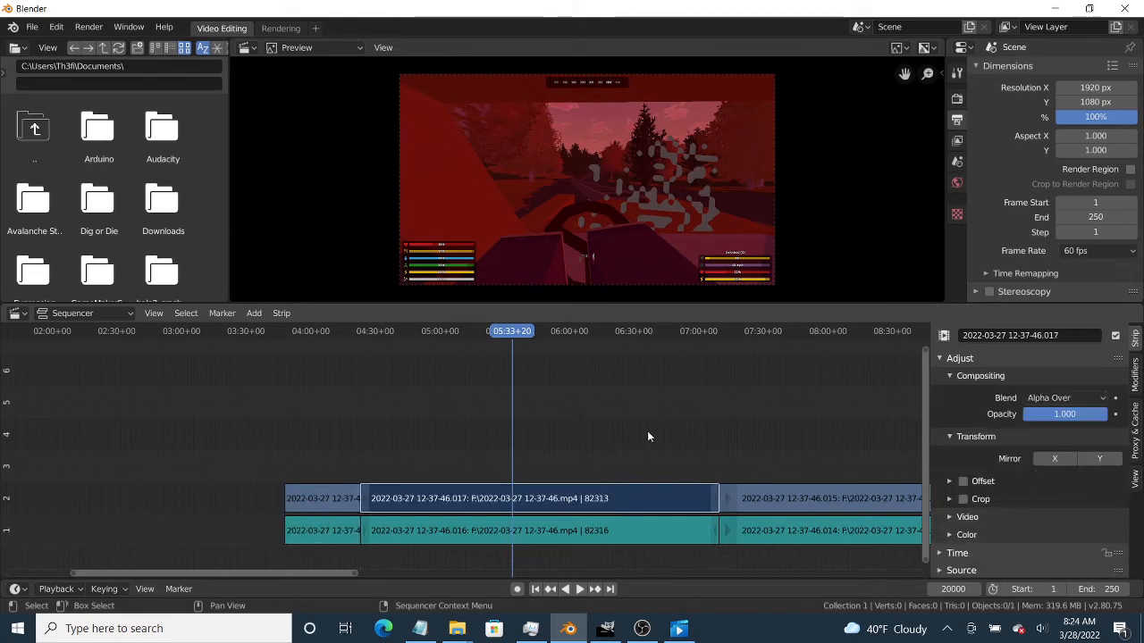
Step: Set the scene's end frame to 82313 to cover the full length of the footage
scroll(680, 467, down, 8)
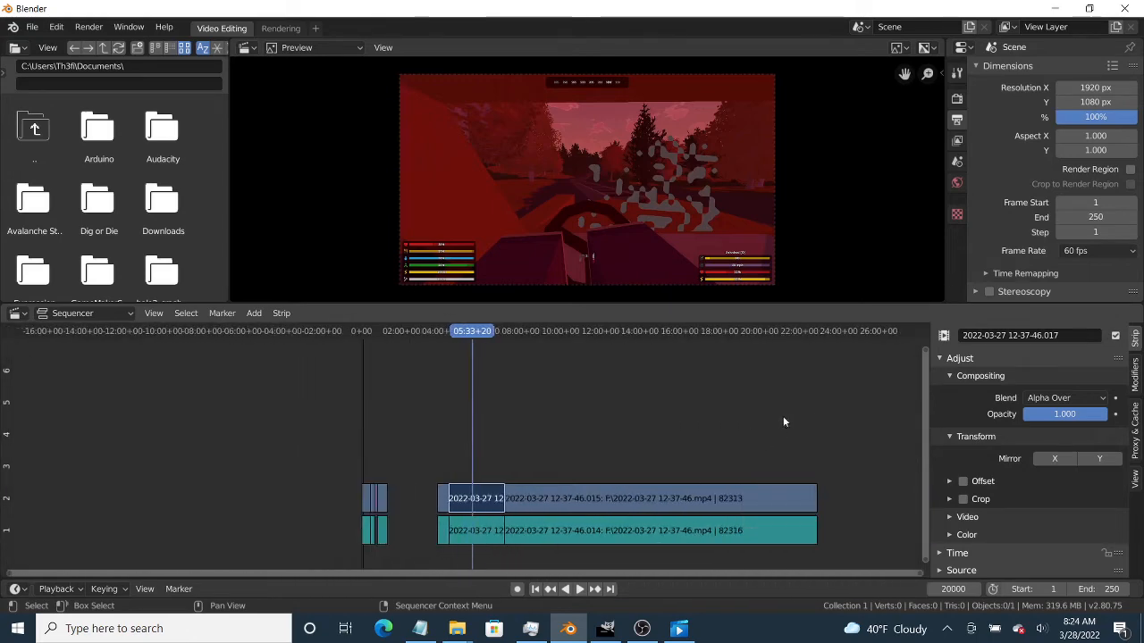
scroll(507, 454, up, 2)
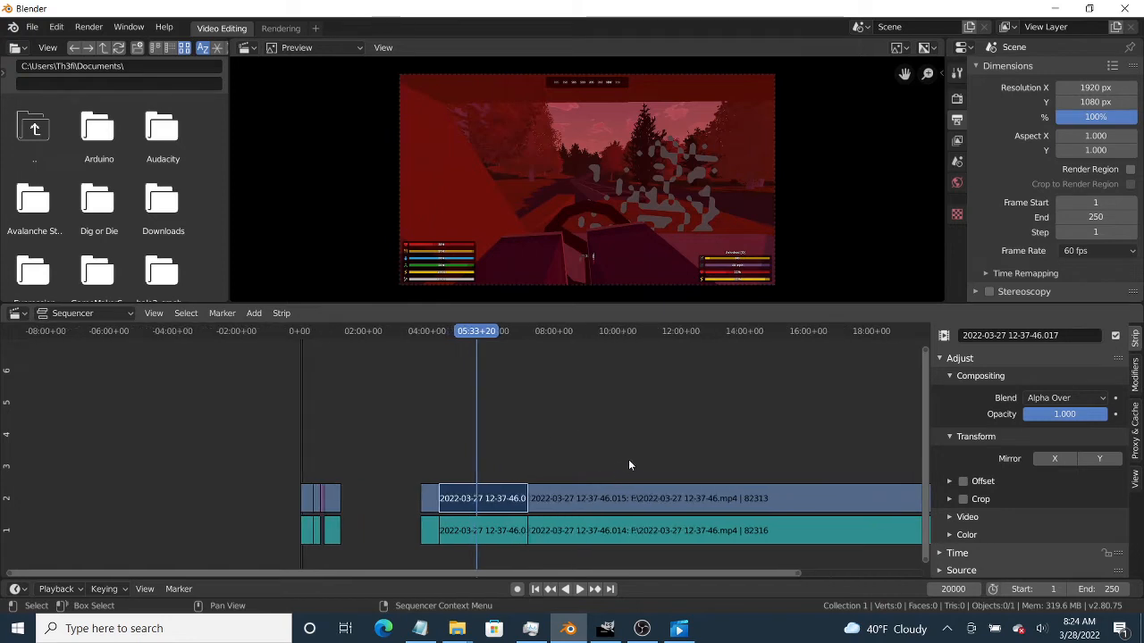
scroll(758, 490, down, 1)
scroll(777, 487, down, 1)
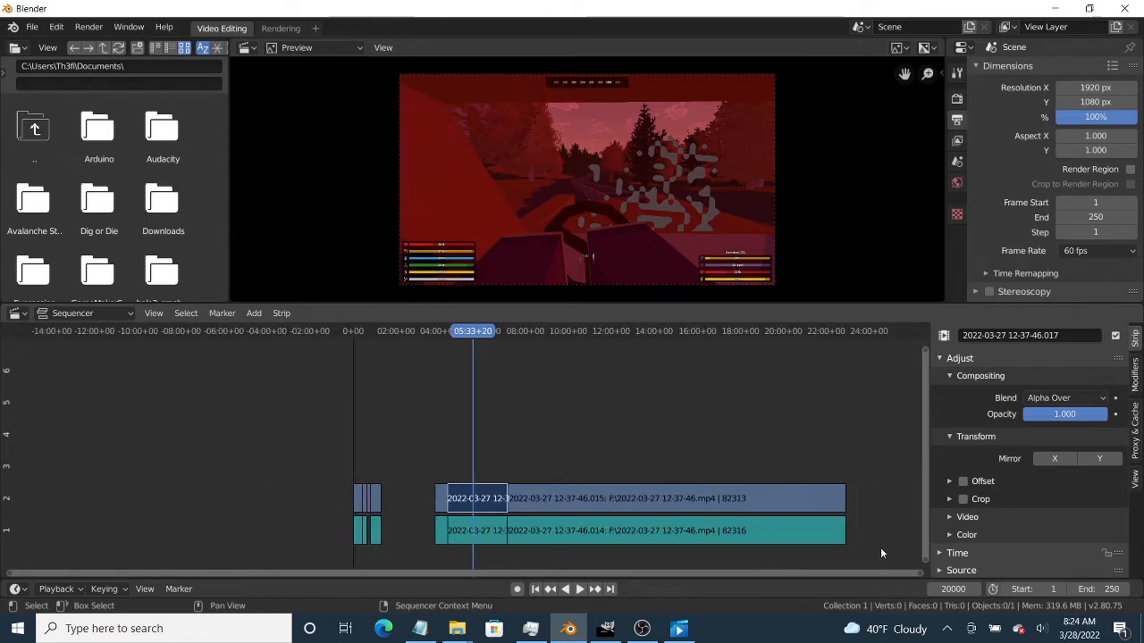
click(1111, 591)
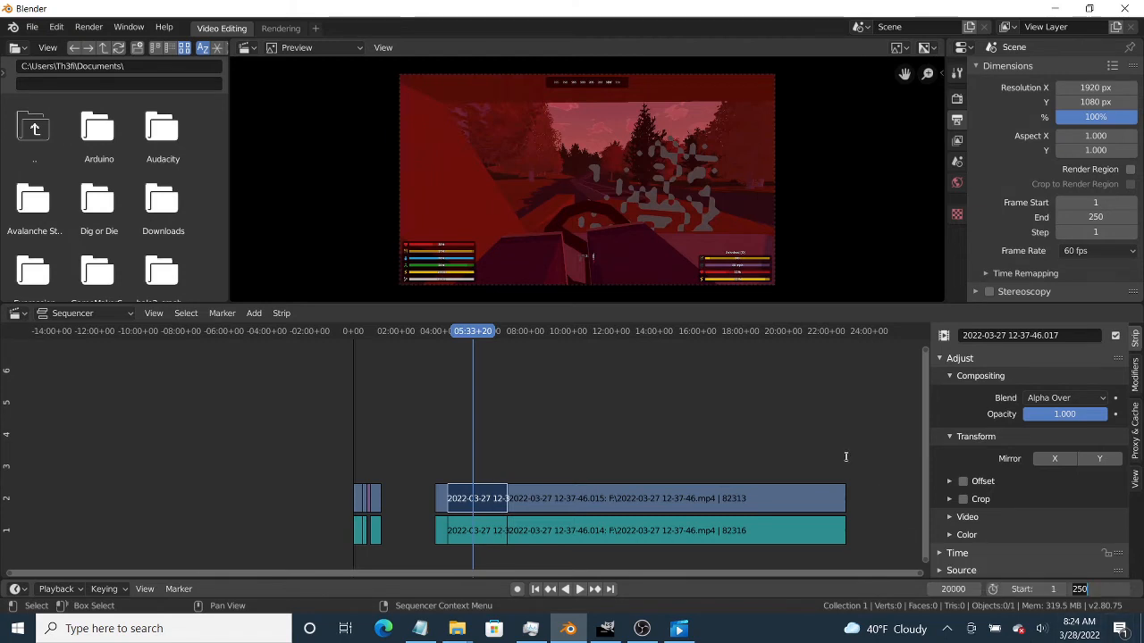
text(8)
text(2313)
key(Return)
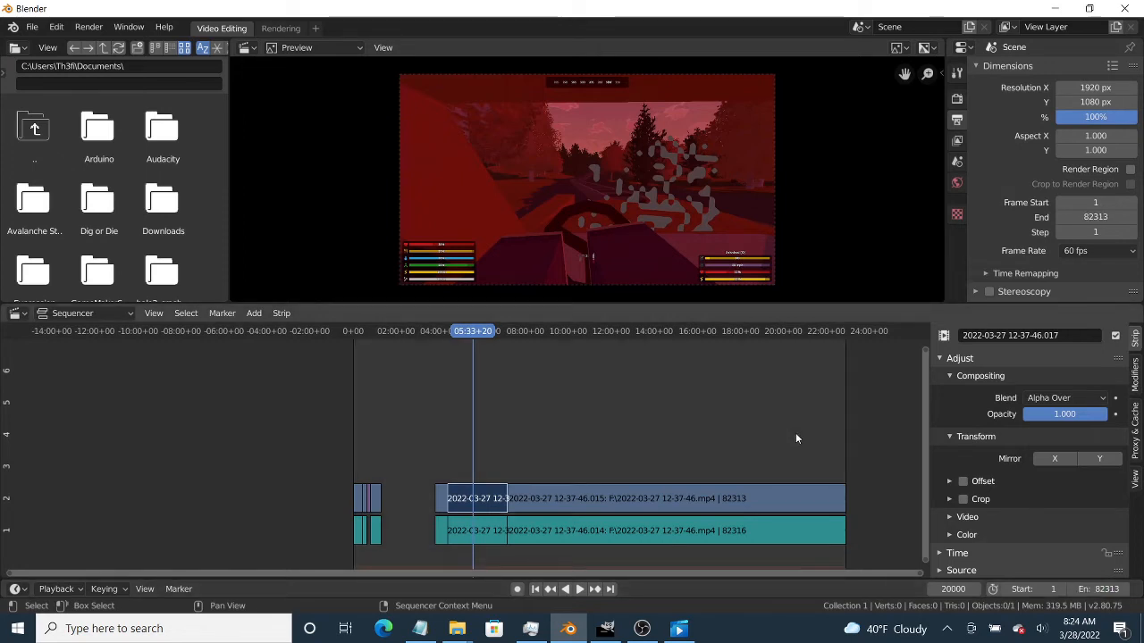
Step: Delete the selected .017 video strip from channel 2
scroll(844, 461, up, 3)
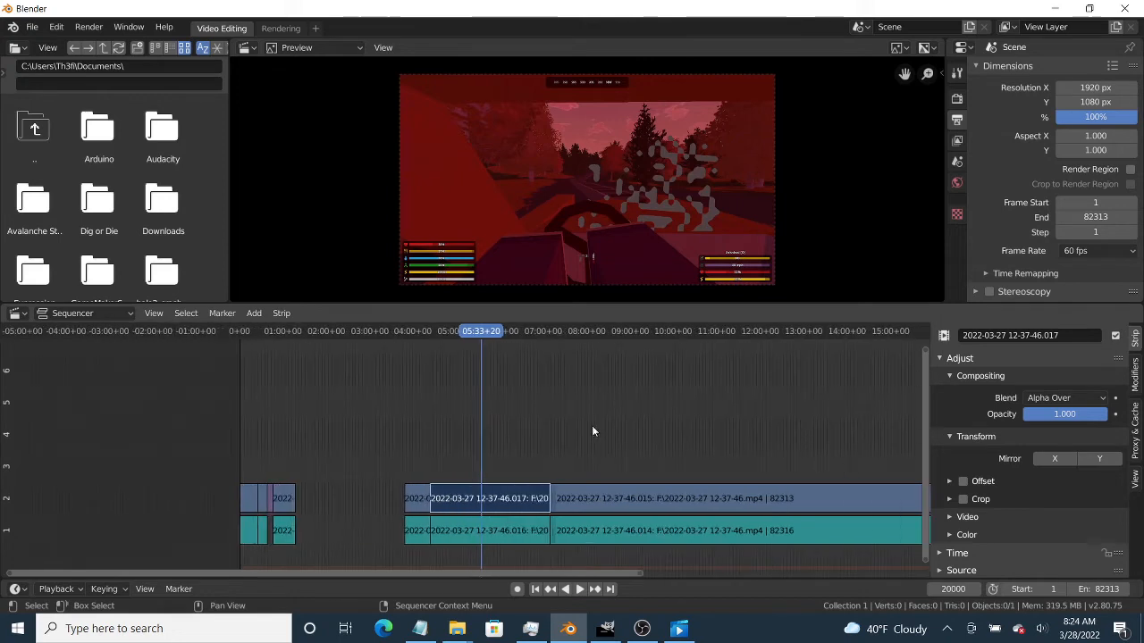
scroll(562, 431, up, 1)
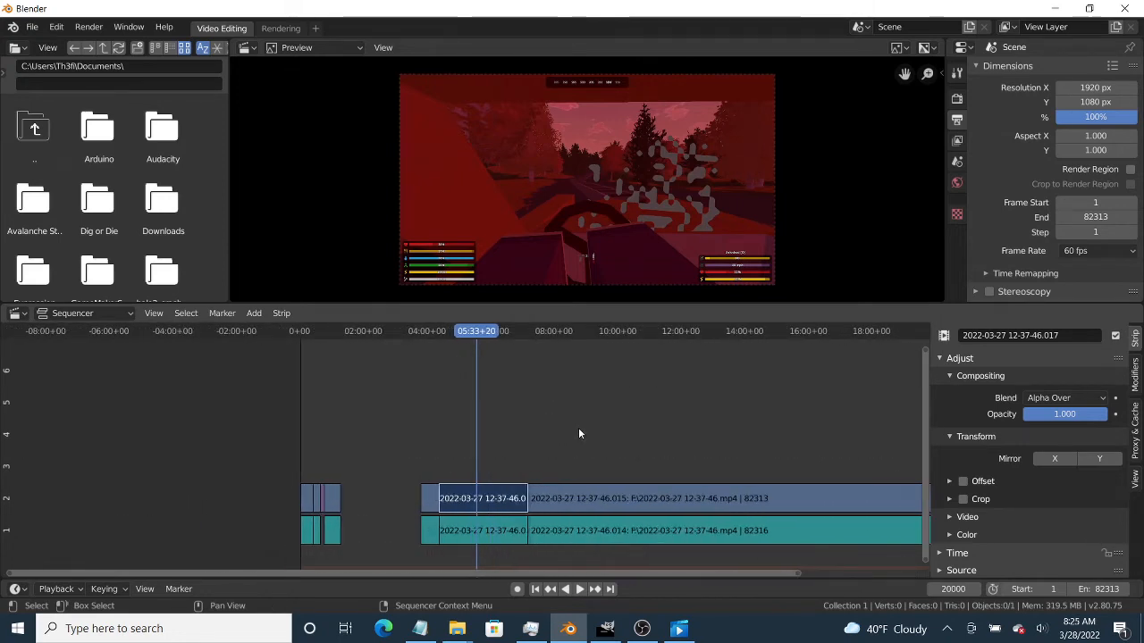
key(x)
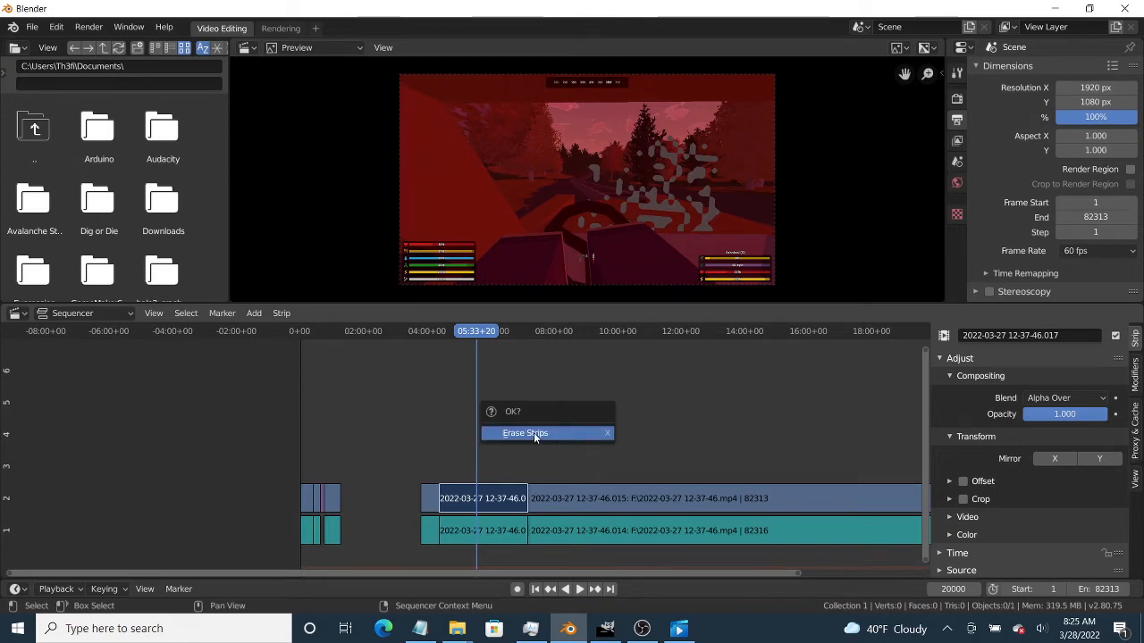
click(533, 432)
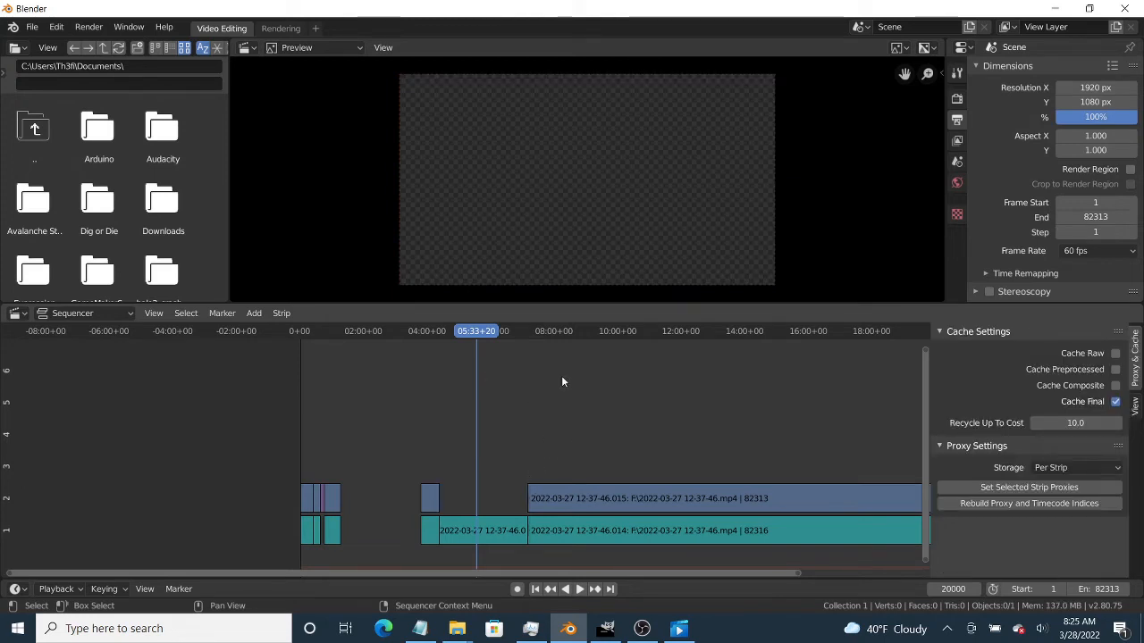
Step: Delete the matching .016 audio strip from channel 1
scroll(479, 483, up, 2)
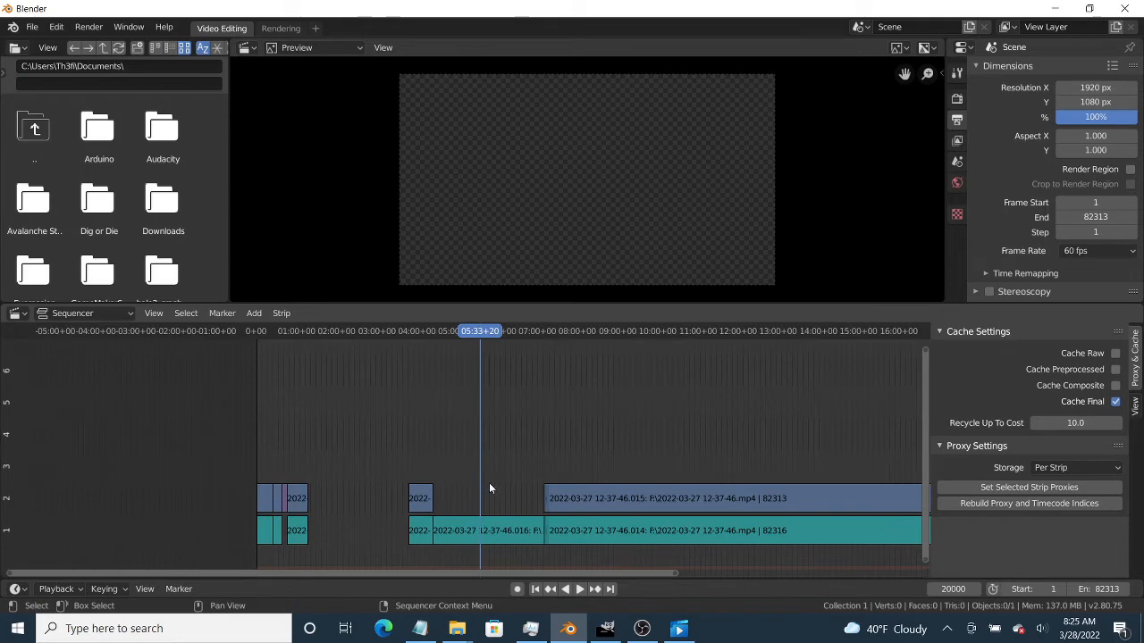
scroll(489, 487, up, 2)
scroll(489, 503, up, 2)
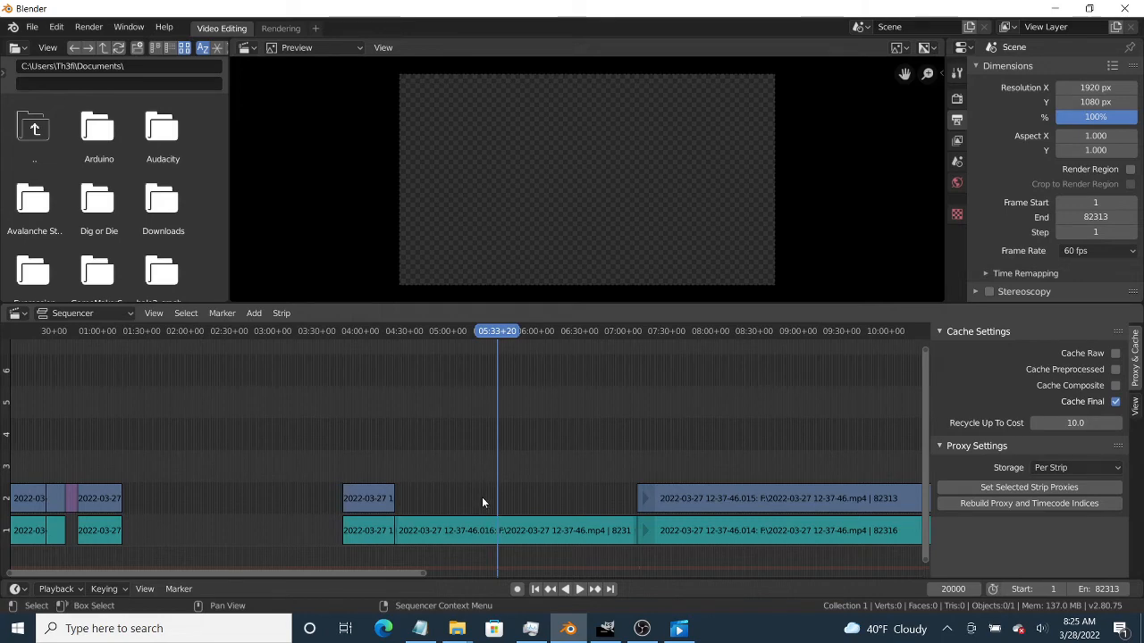
click(470, 532)
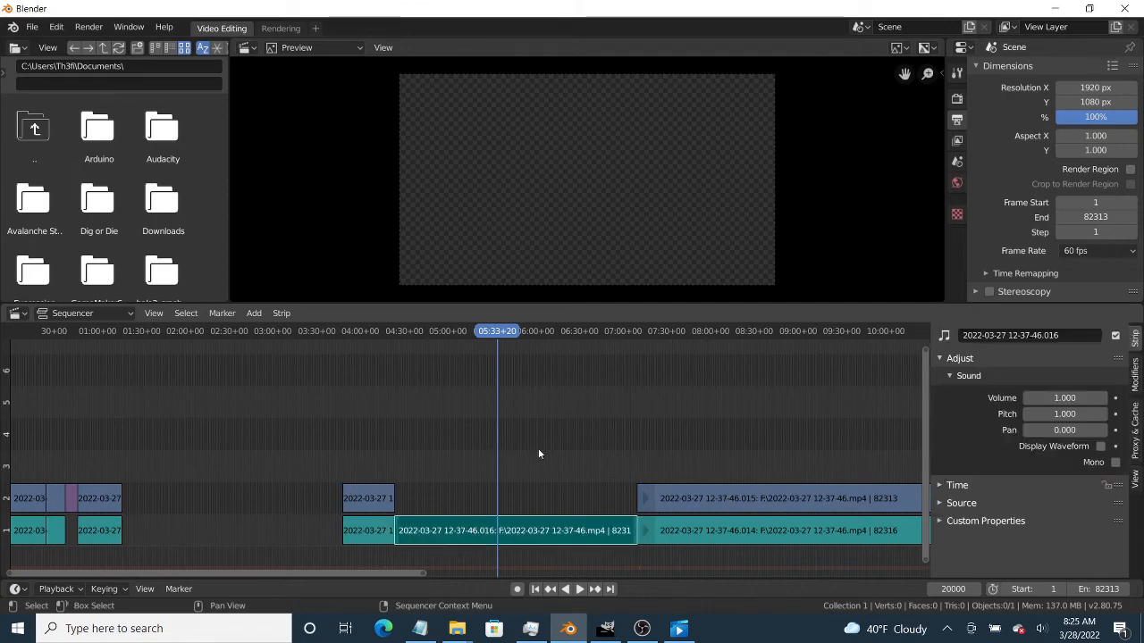
key(x)
click(486, 466)
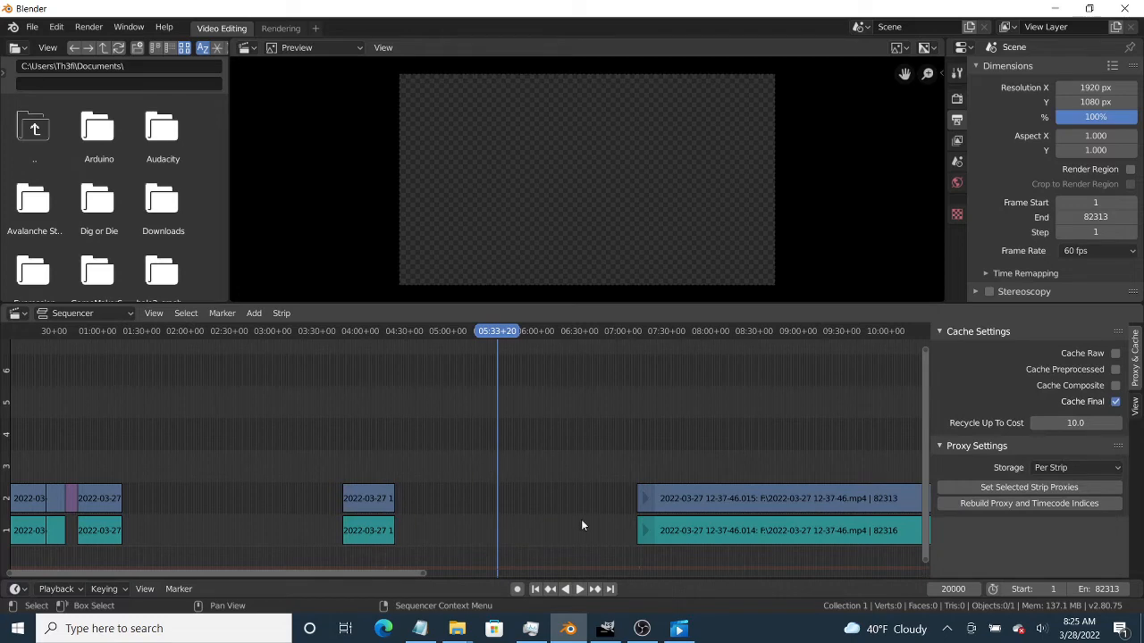
Step: Move the playhead to the start of the .015 video strip, at about 07:11
scroll(585, 505, down, 3)
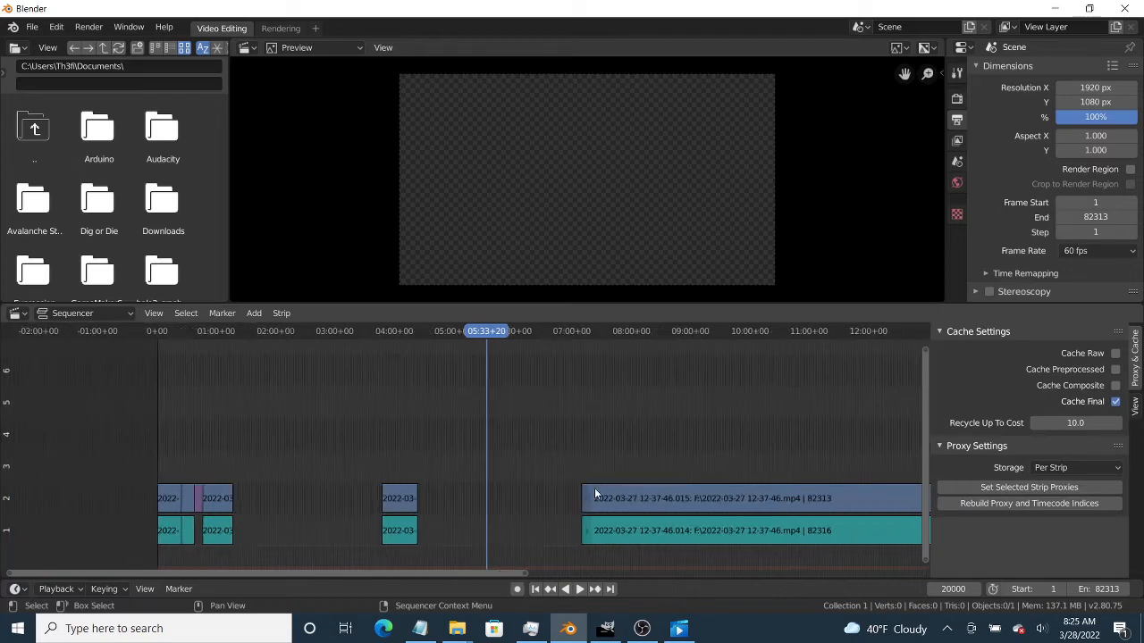
click(551, 331)
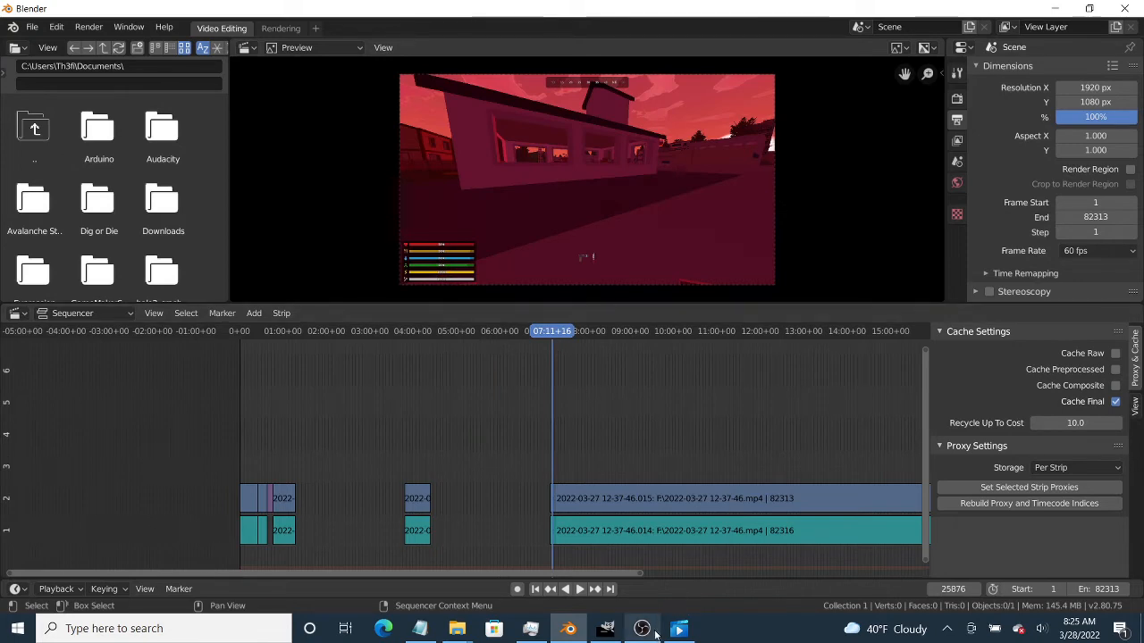
Step: Switch to OBS to pause and resume the screen recording, then return to Blender's sequencer
mouse_move(655, 634)
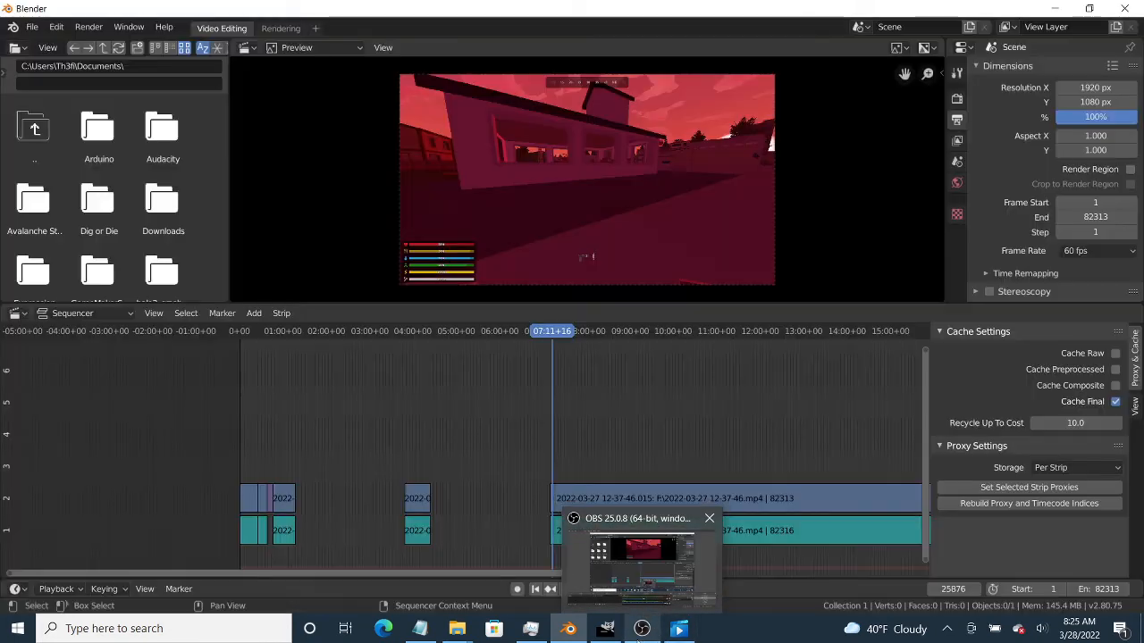
click(642, 588)
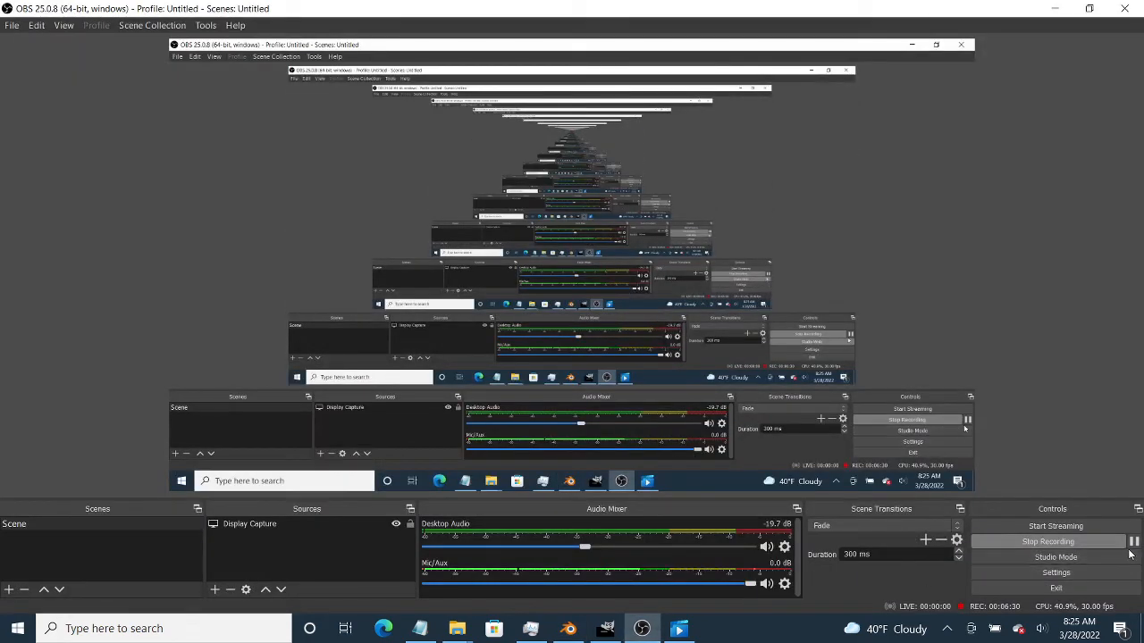
click(1132, 541)
click(1132, 541)
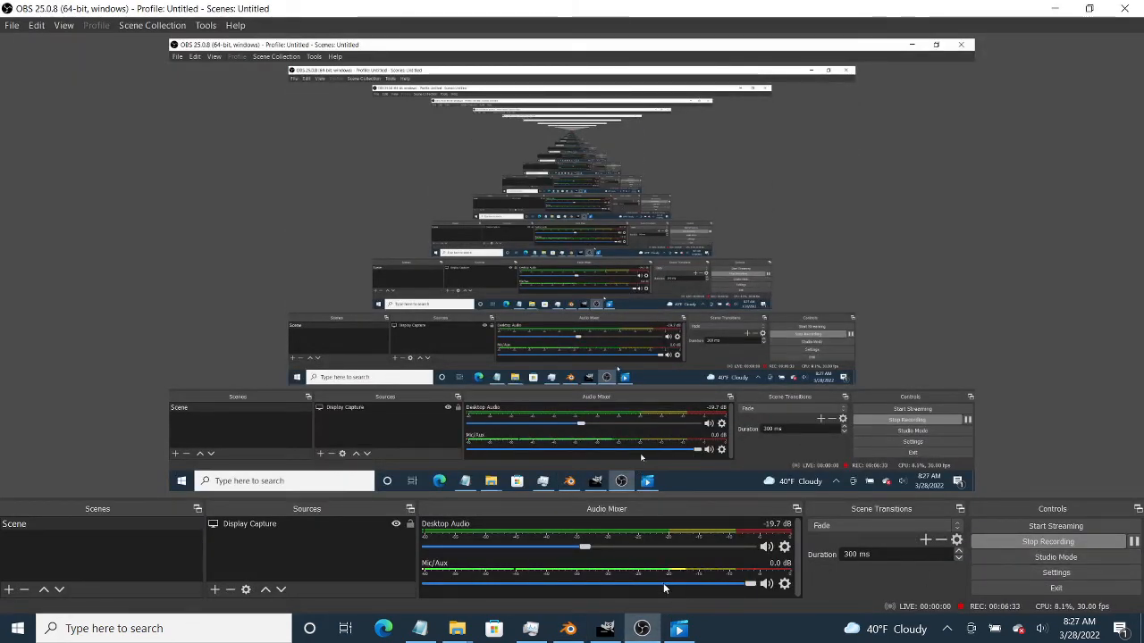
click(570, 629)
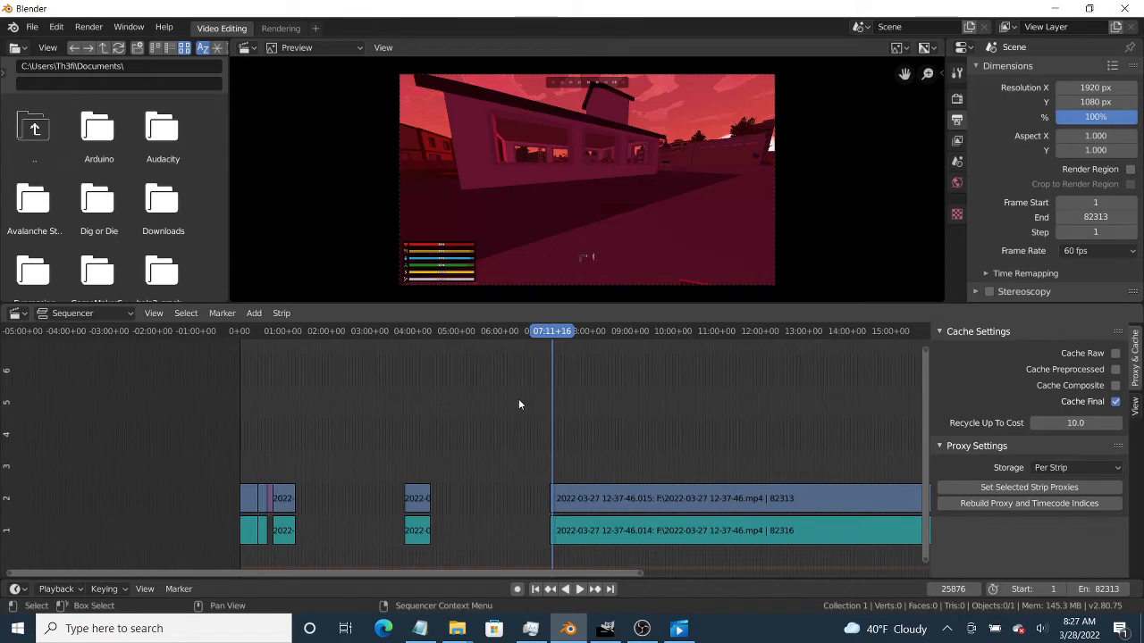
scroll(494, 399, up, 3)
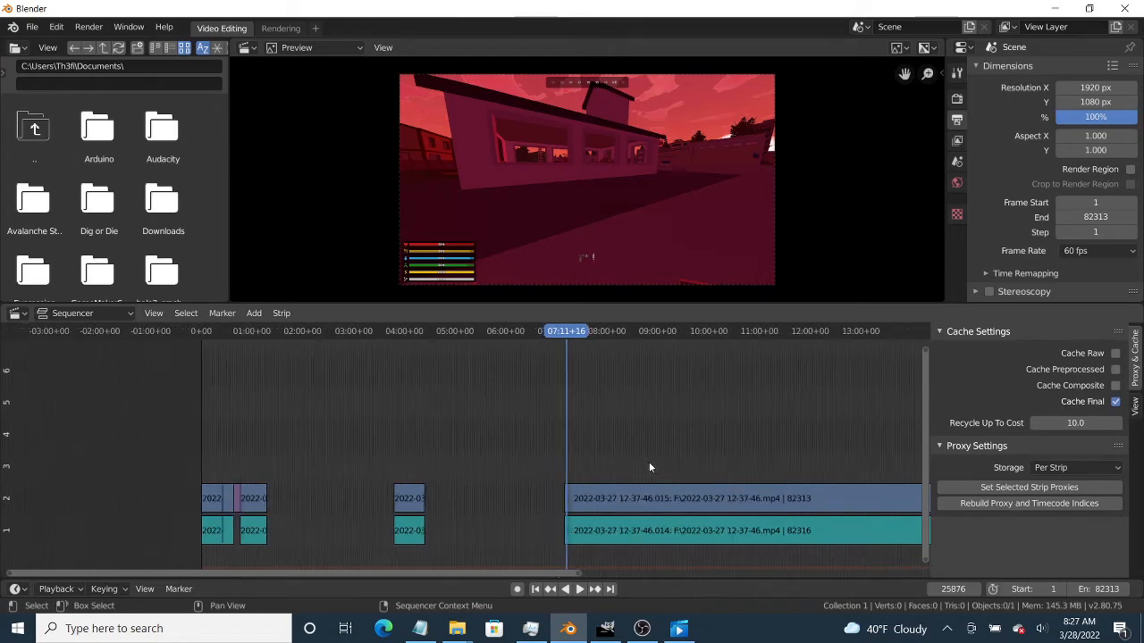
scroll(536, 482, up, 2)
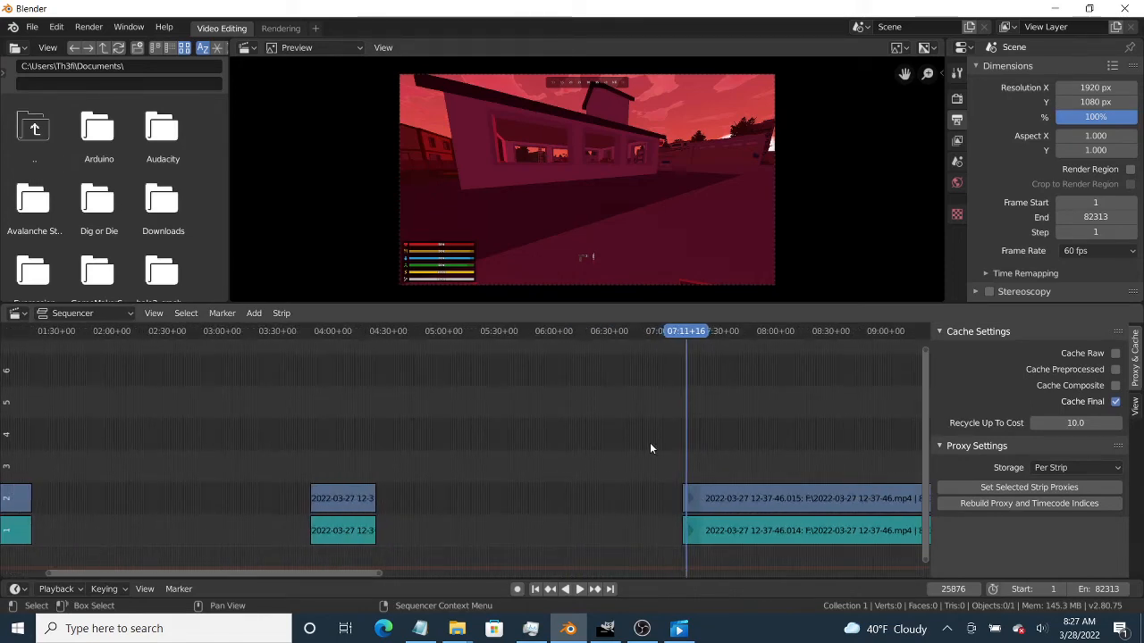
right_click(702, 456)
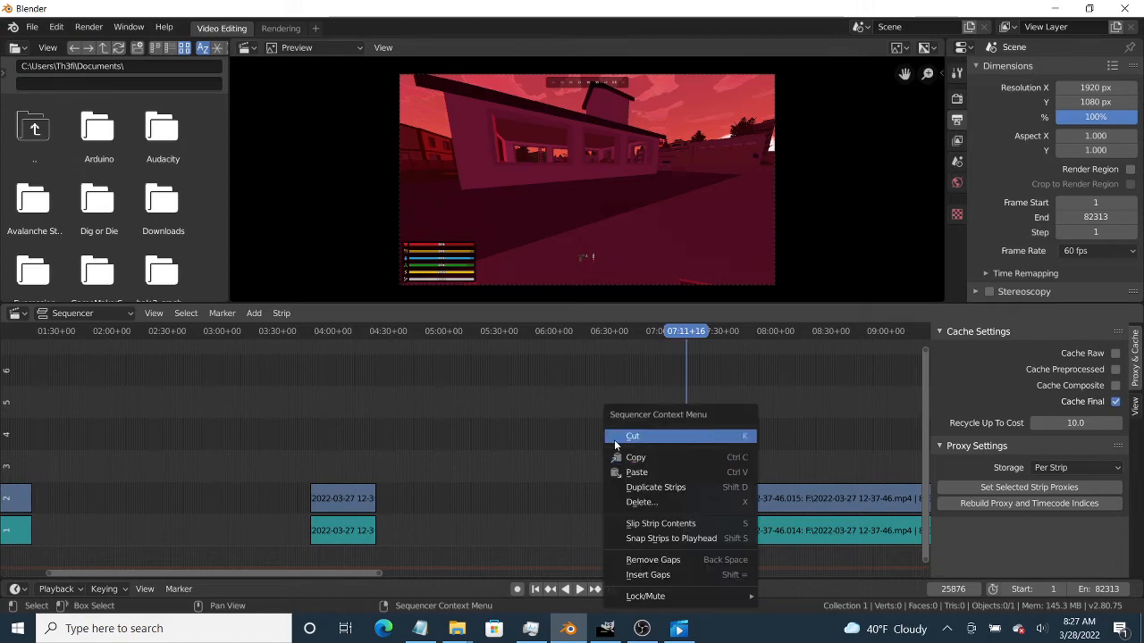
click(707, 576)
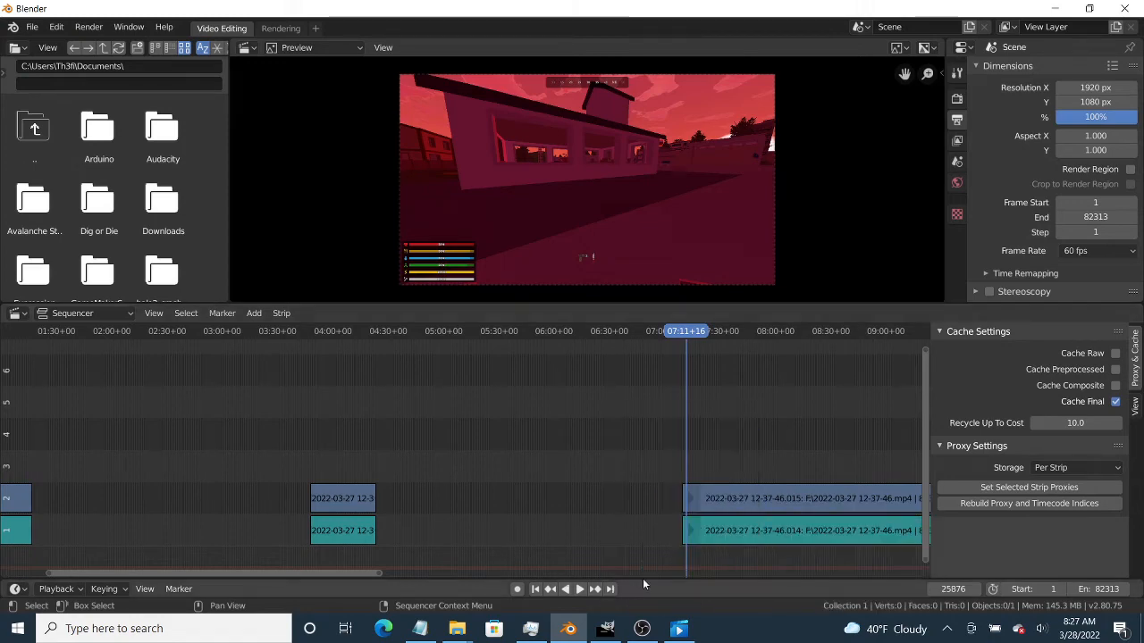
right_click(736, 437)
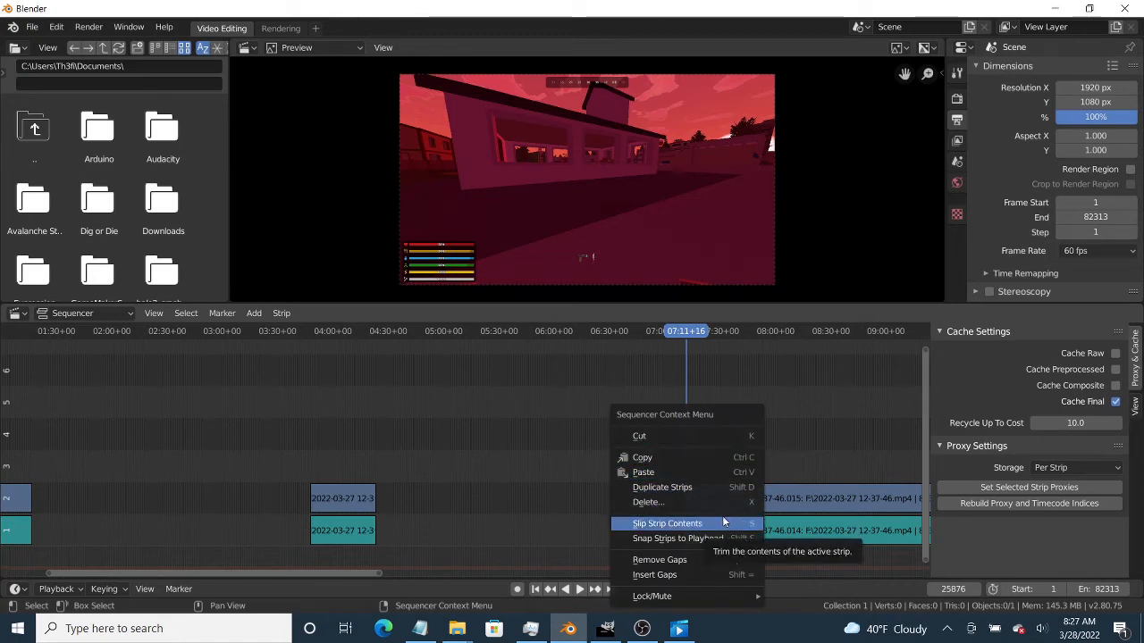
Step: Add a text strip at the playhead, frame 25876, and load ARBERKLEY.ttf from C:\WINDOWS\Fonts as its font
click(255, 314)
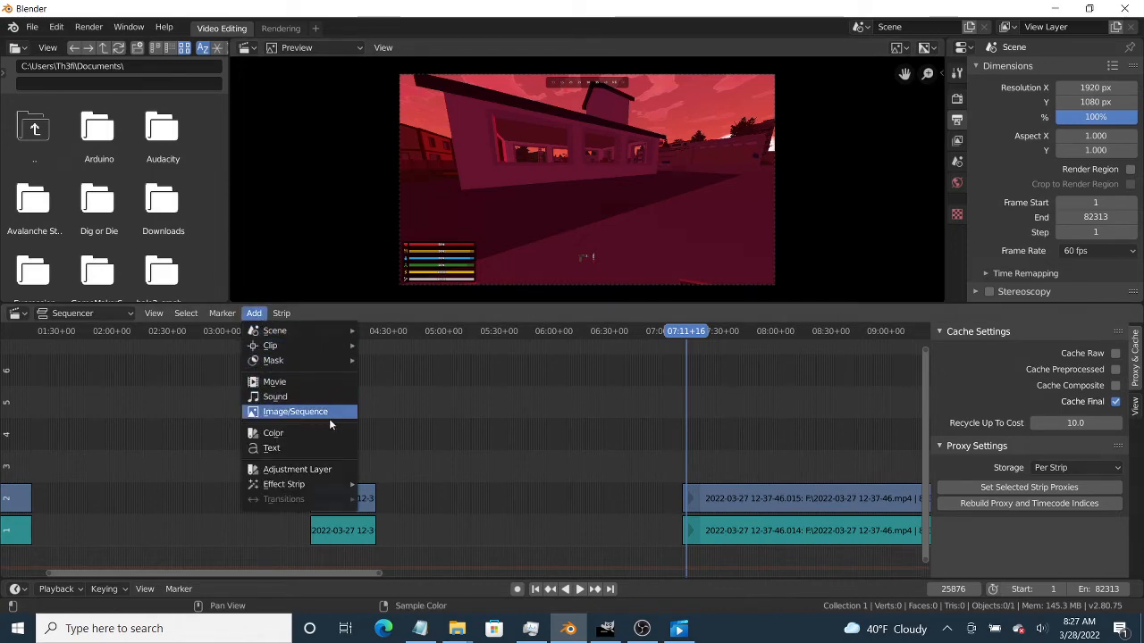
click(312, 447)
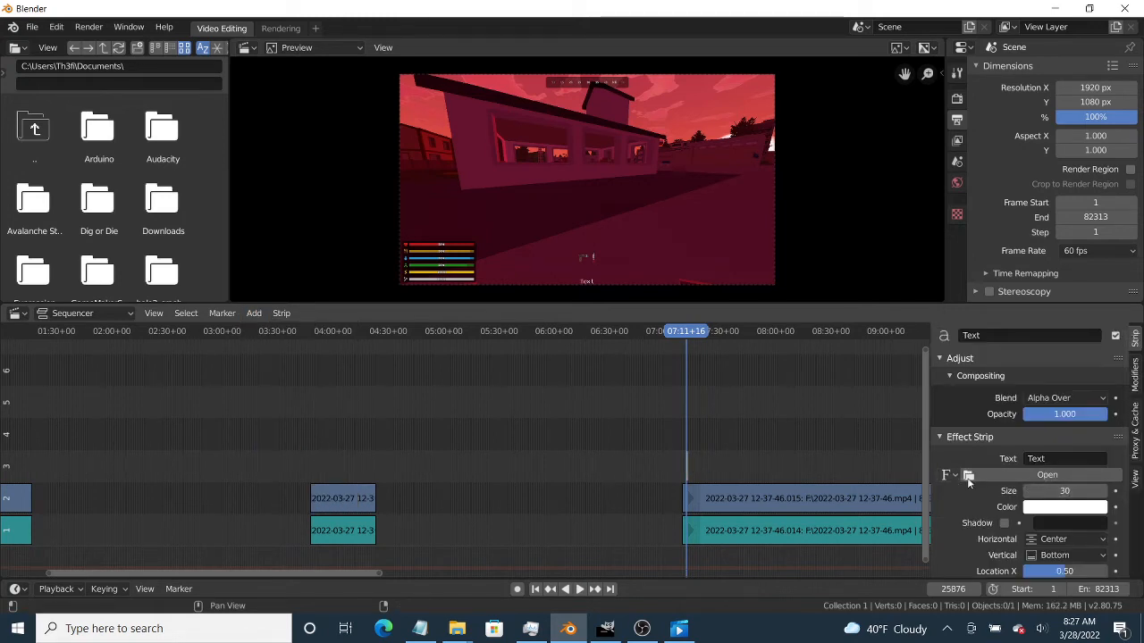
click(1047, 475)
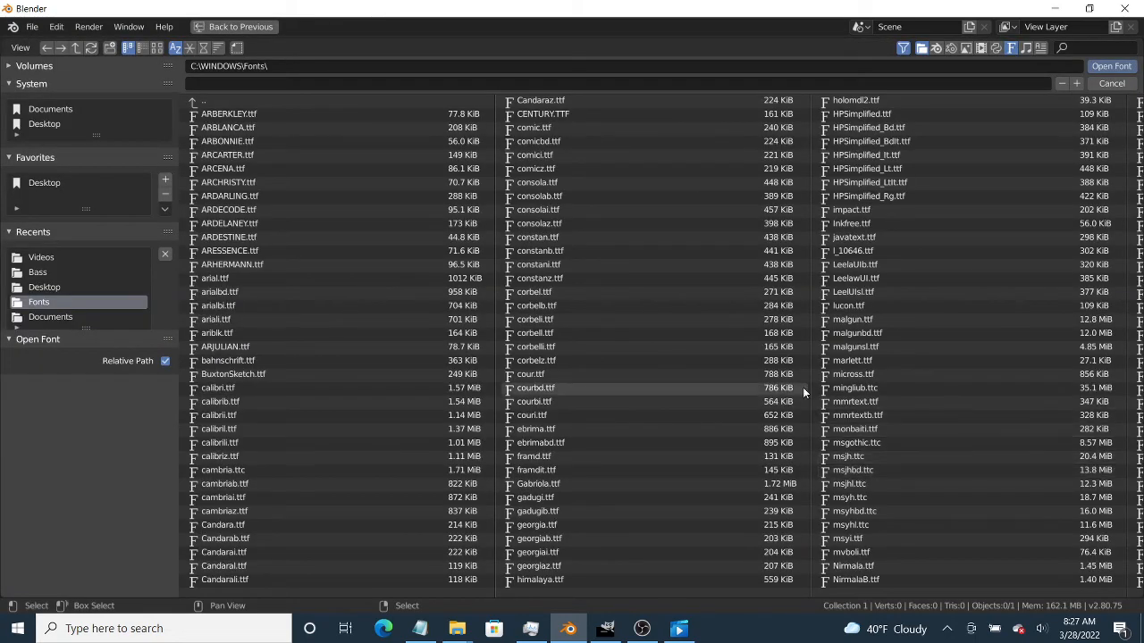
click(241, 113)
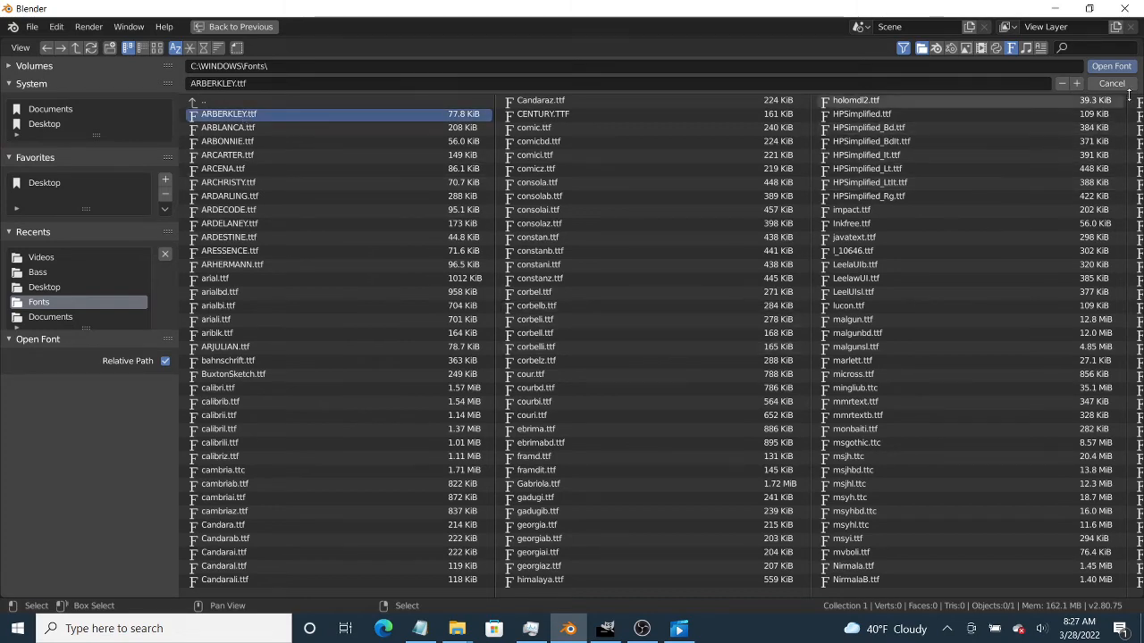
click(1111, 66)
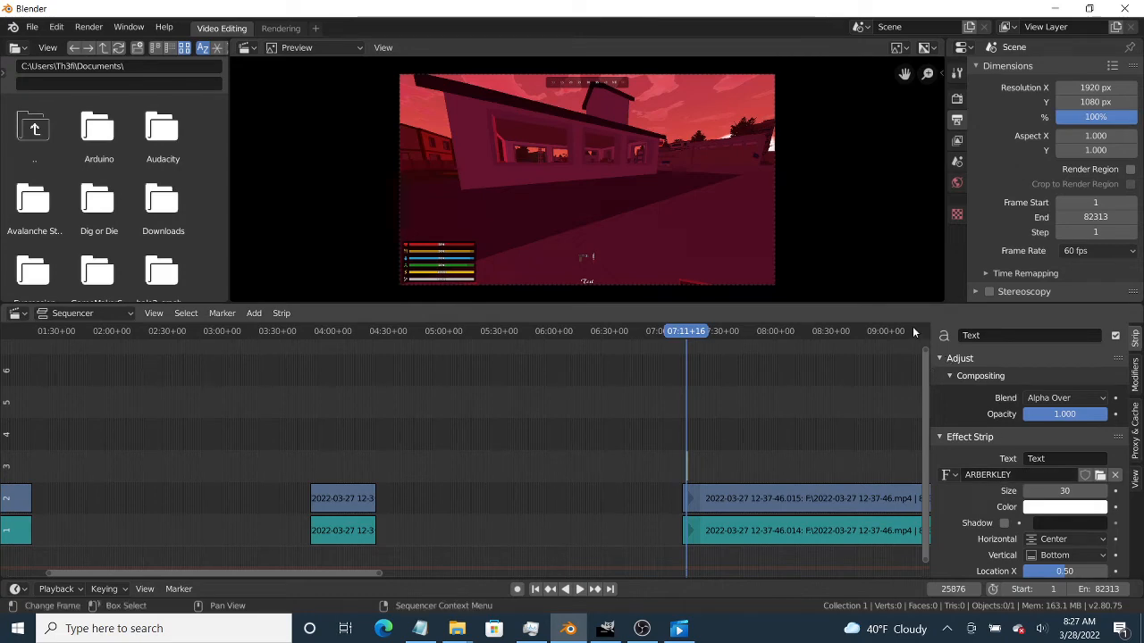
Step: Extend the end of the new text strip in channel 3 to frame 26286
scroll(732, 432, up, 5)
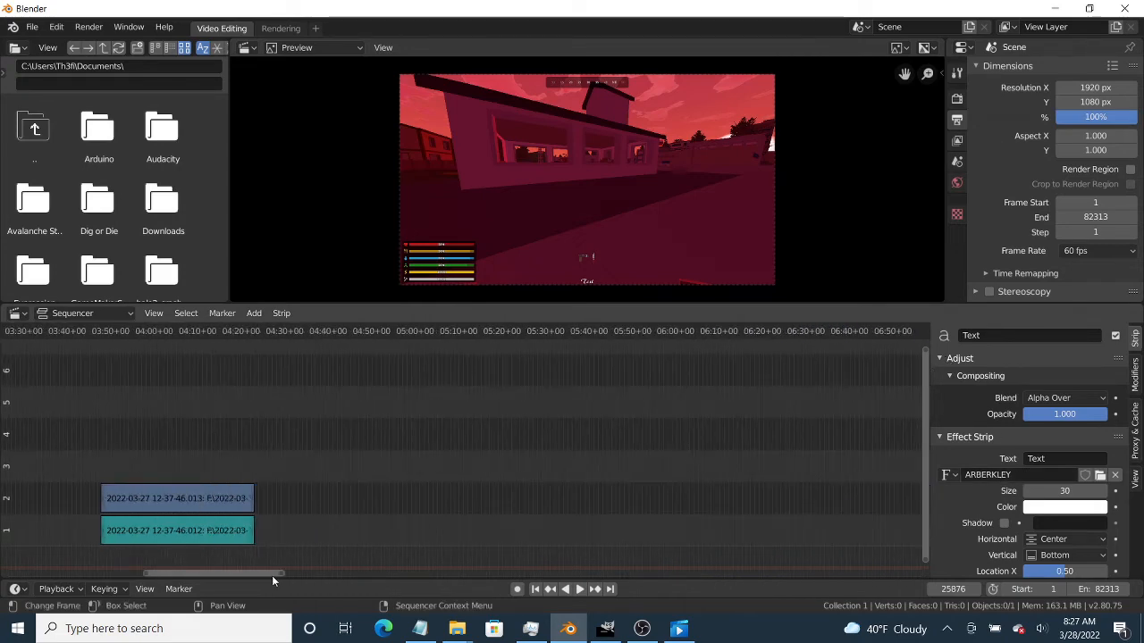
drag(259, 572, 340, 577)
scroll(459, 509, up, 5)
scroll(459, 509, up, 6)
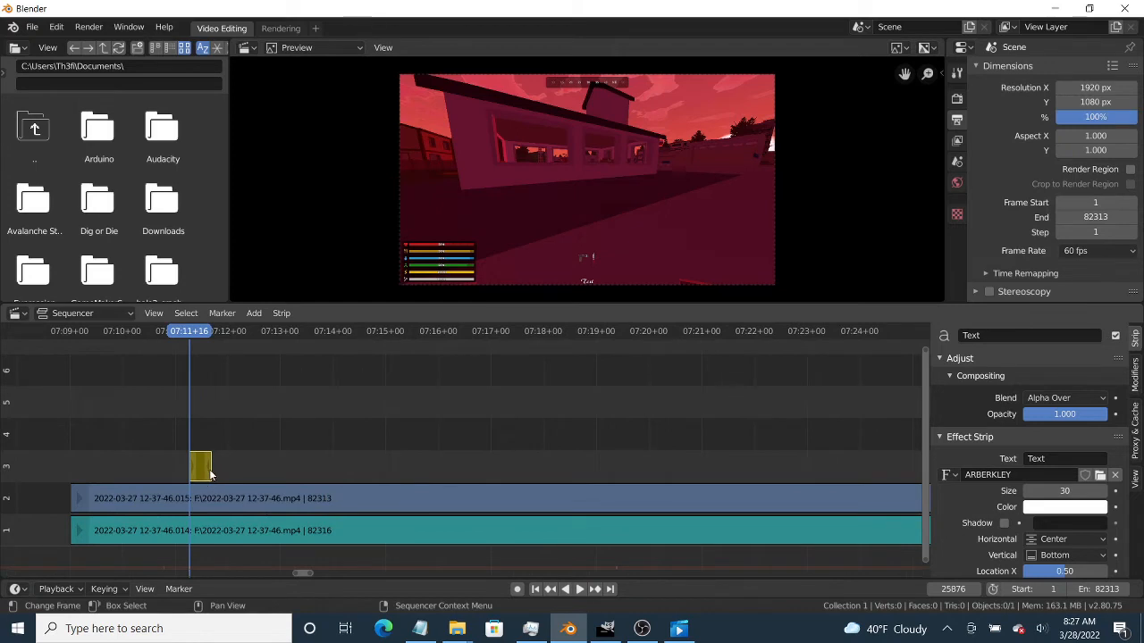
drag(211, 478, 549, 509)
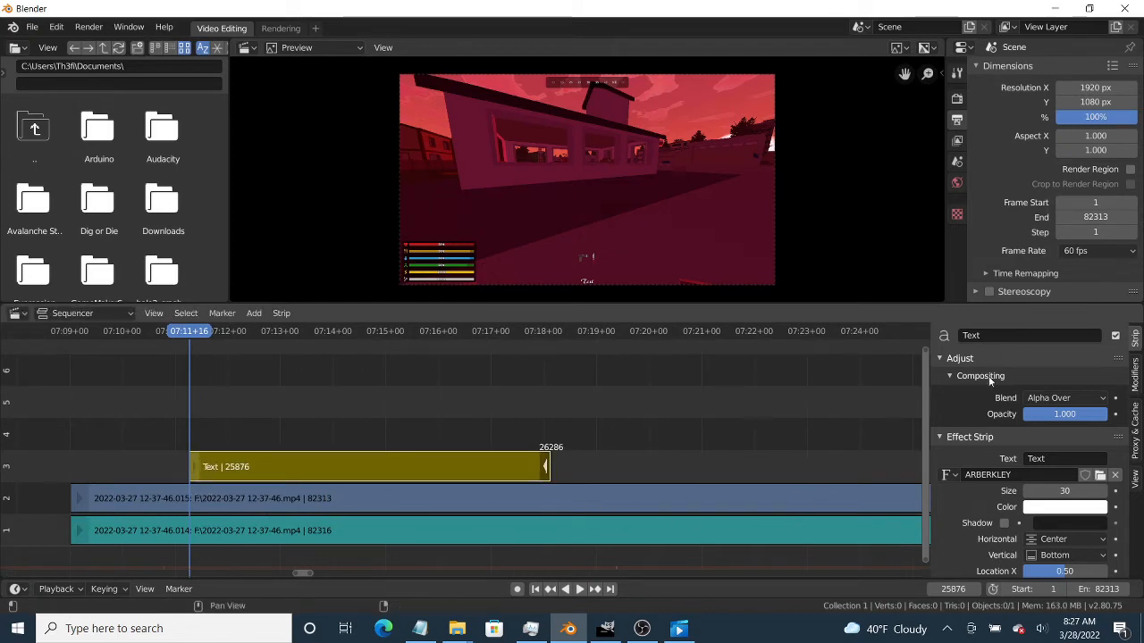
Step: Rename the text strip as AFTER
click(991, 334)
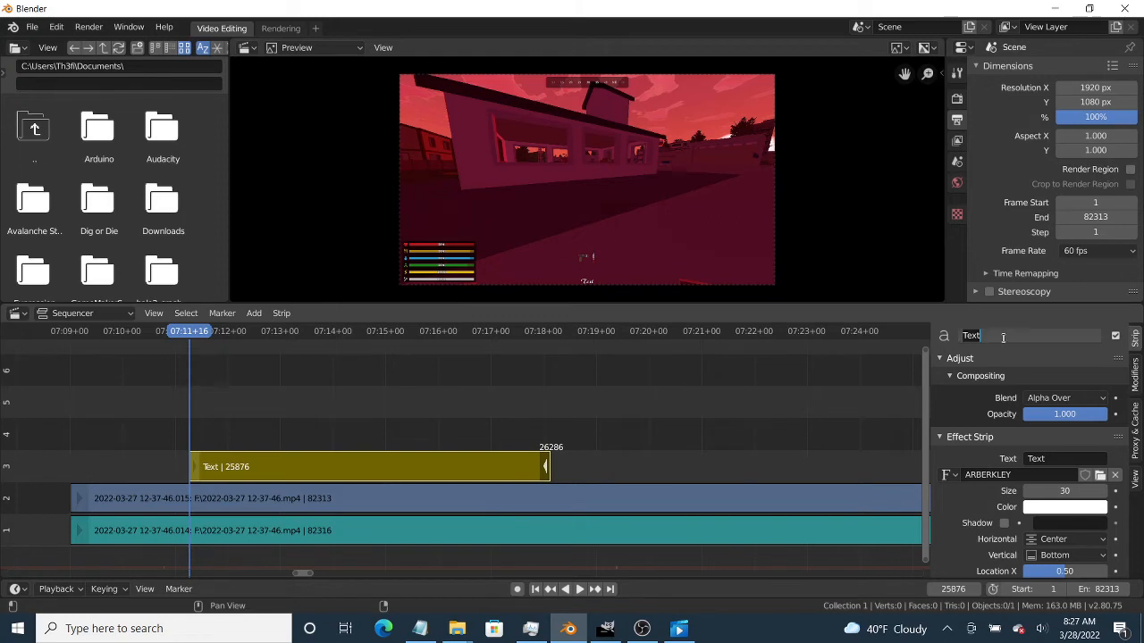
text(AFTER)
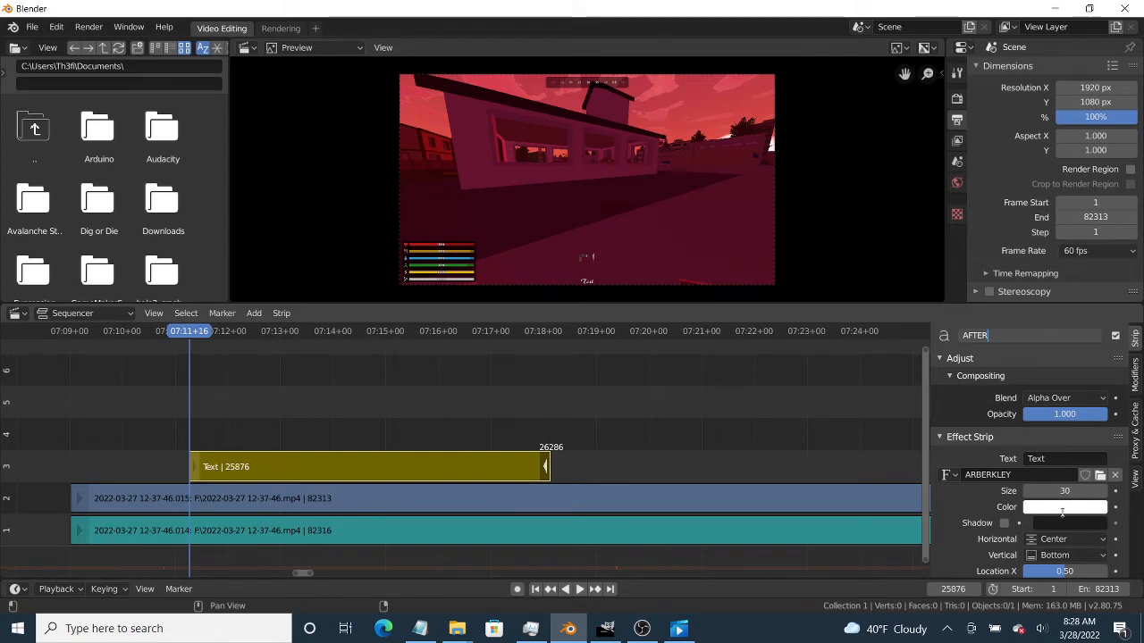
click(1052, 541)
Step: Choose Center as the text's horizontal alignment and set its size to 156
click(1053, 540)
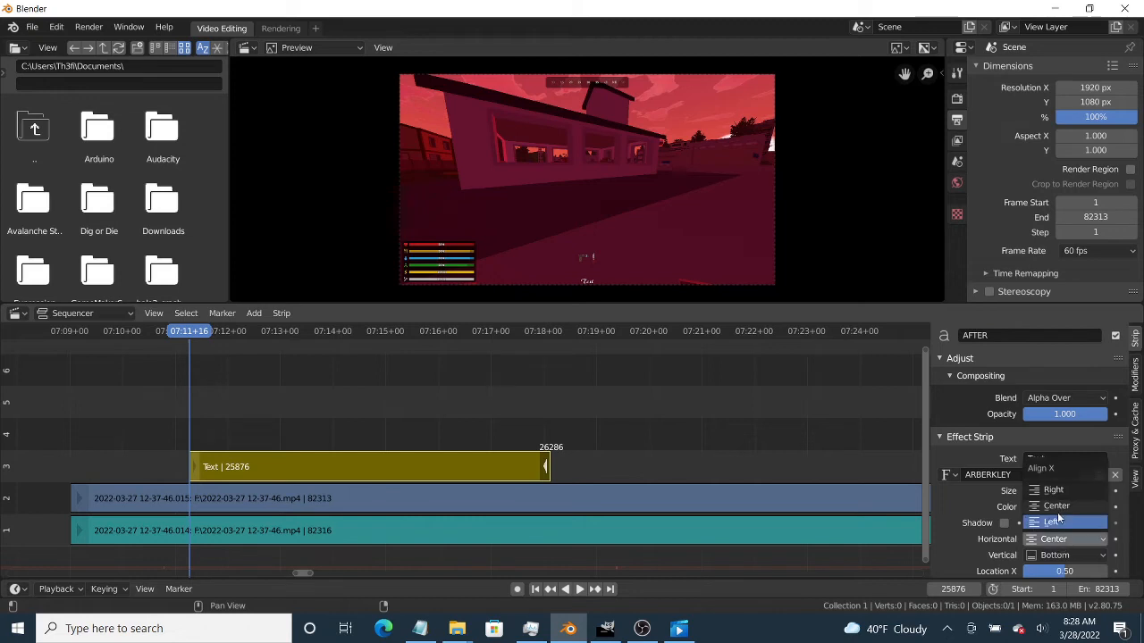
click(1058, 509)
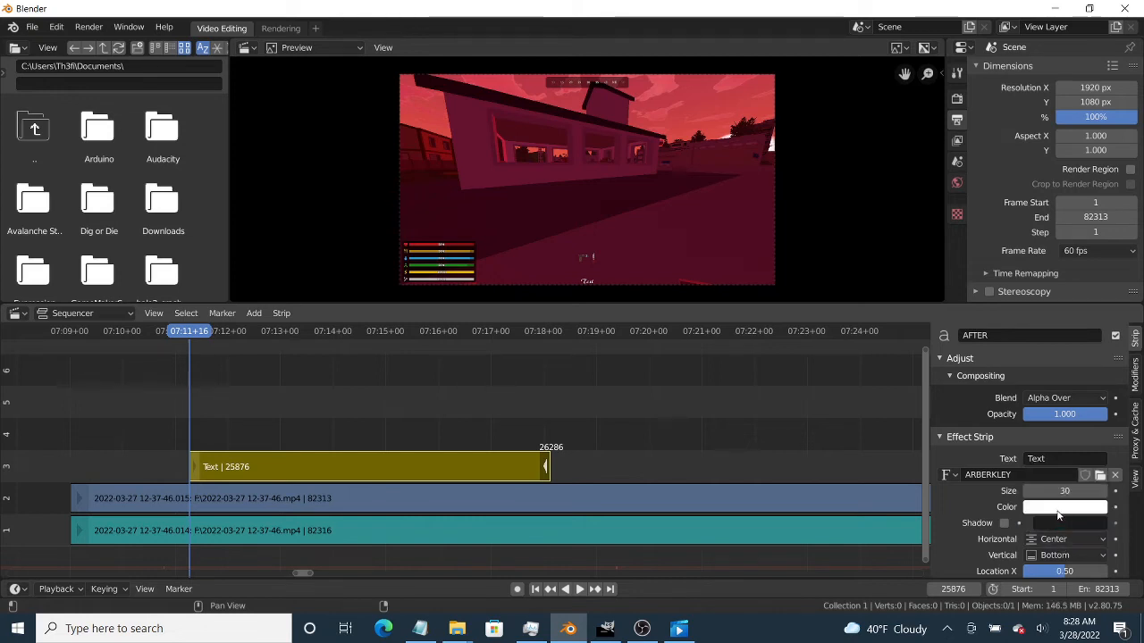
mouse_move(1060, 491)
mouse_down()
mouse_move(1121, 491)
mouse_move(1038, 490)
mouse_move(1053, 491)
mouse_up()
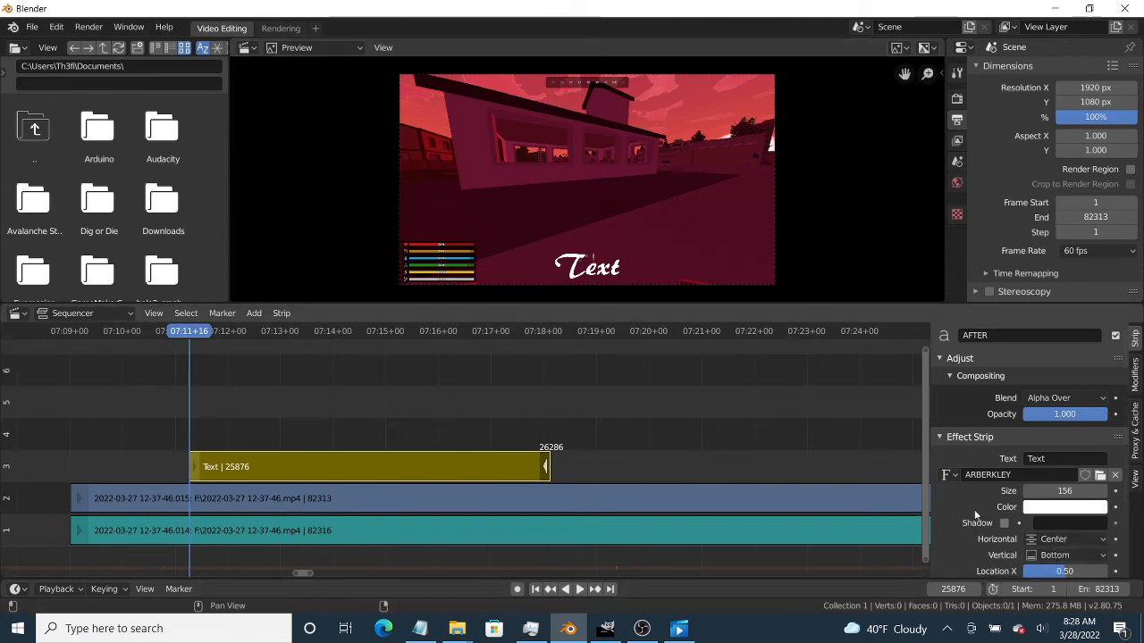
Step: Try the Center and Top vertical alignments for the text, and set it back to Bottom
scroll(981, 500, down, 1)
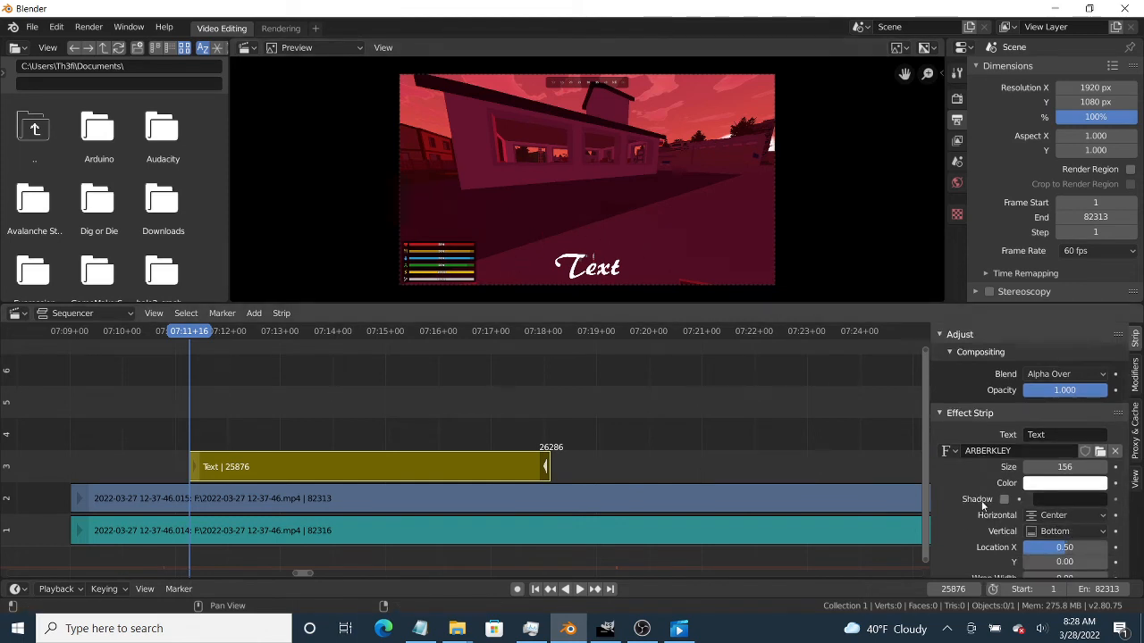
scroll(880, 469, up, 1)
scroll(829, 444, down, 2)
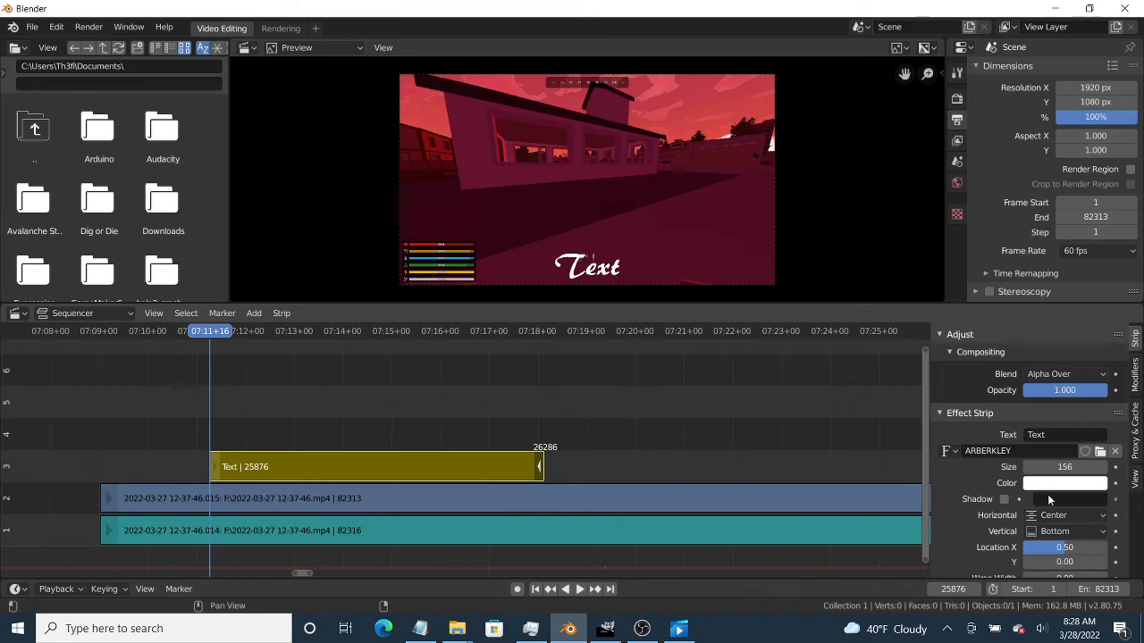
scroll(1049, 499, down, 1)
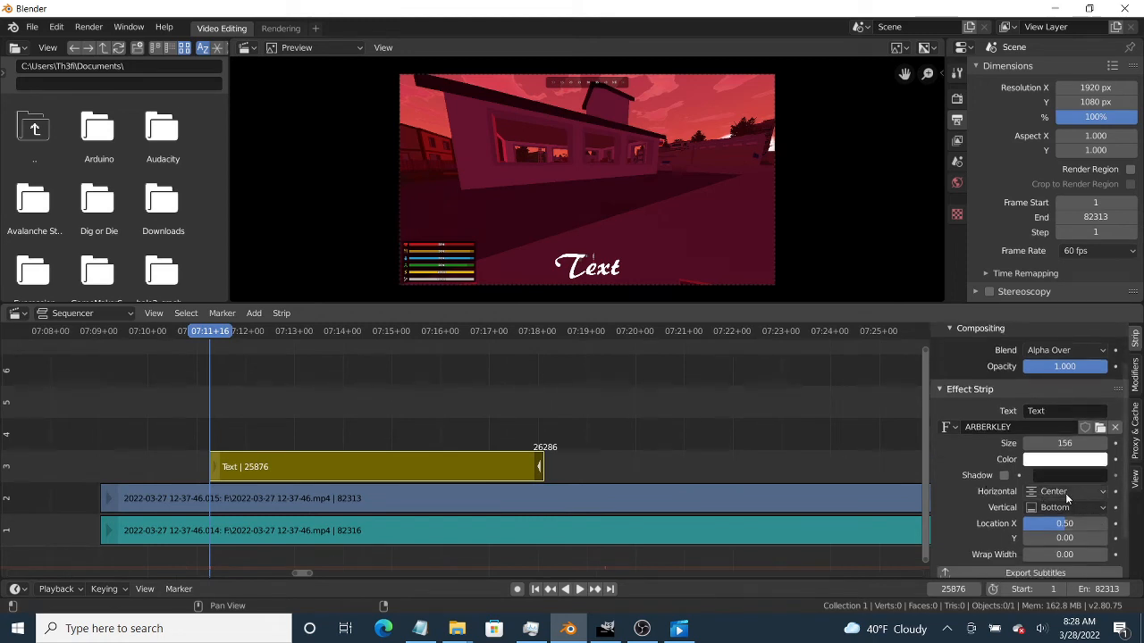
click(1063, 507)
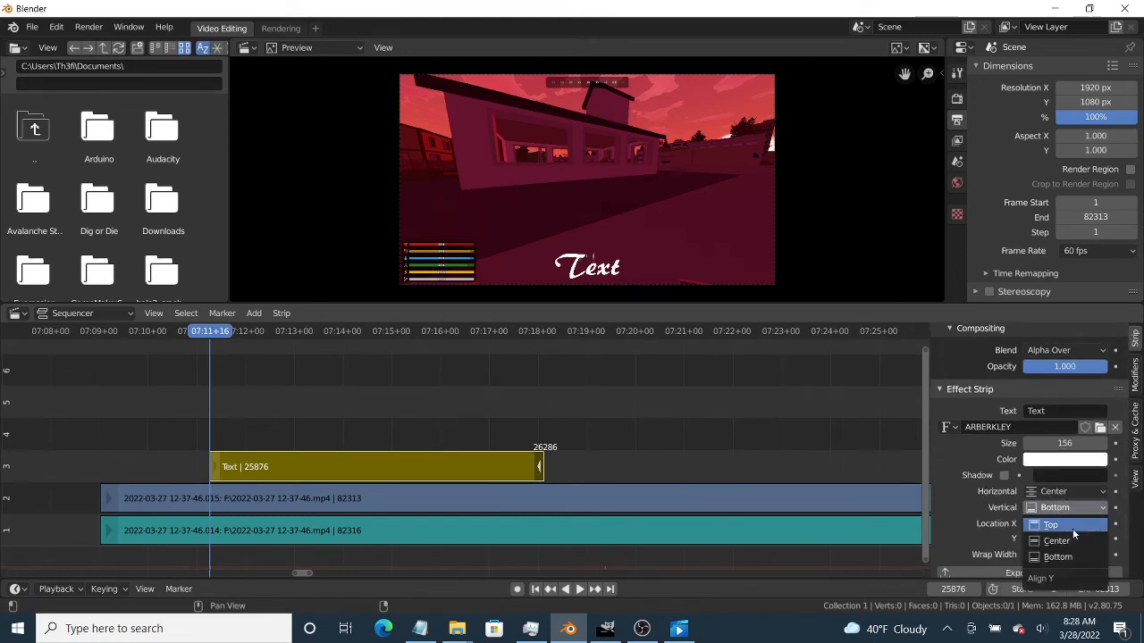
click(1071, 545)
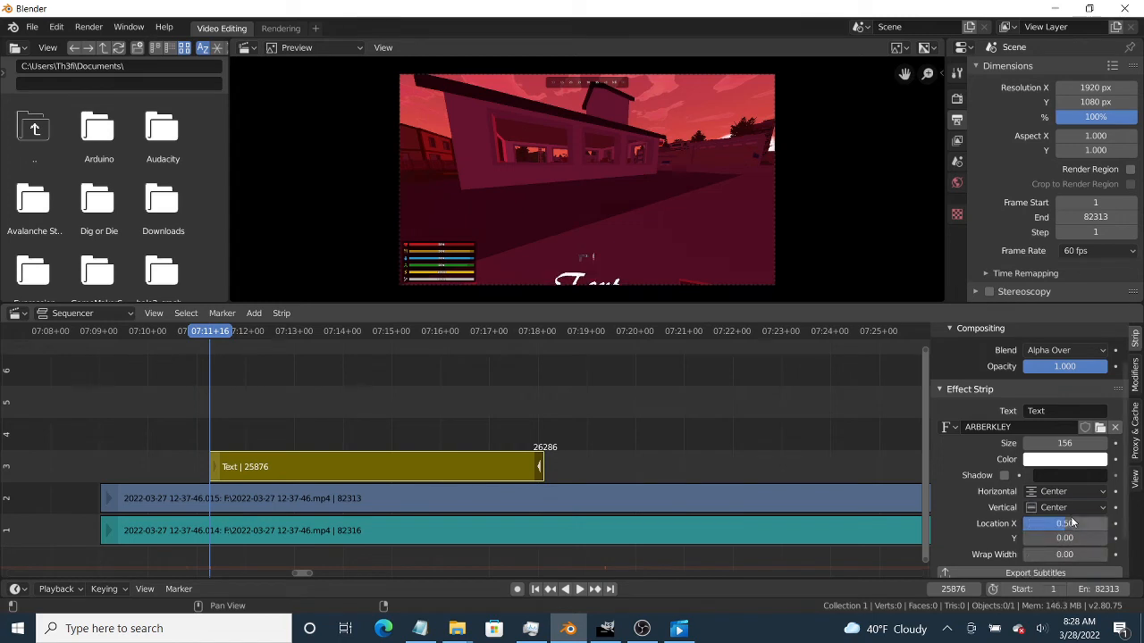
click(1068, 510)
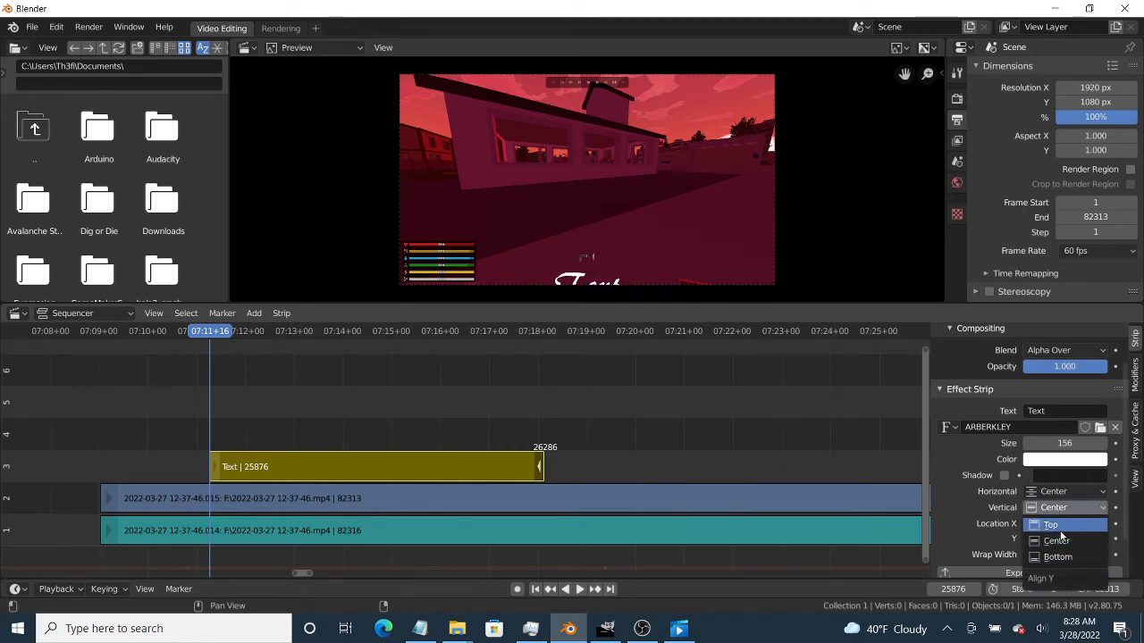
click(1063, 533)
click(1068, 507)
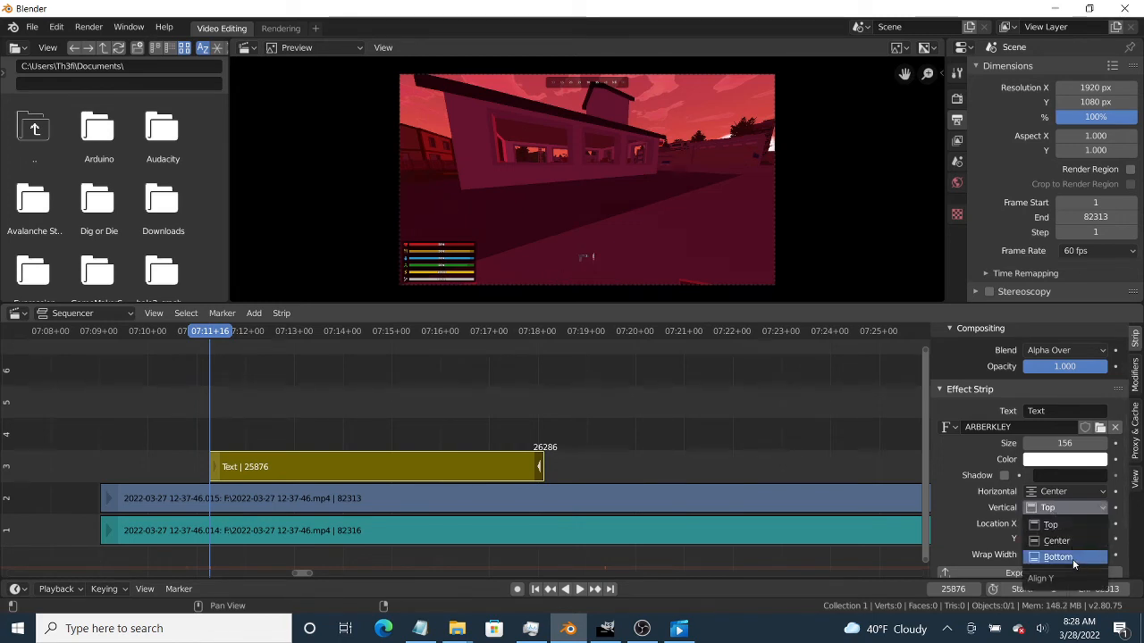
click(1072, 555)
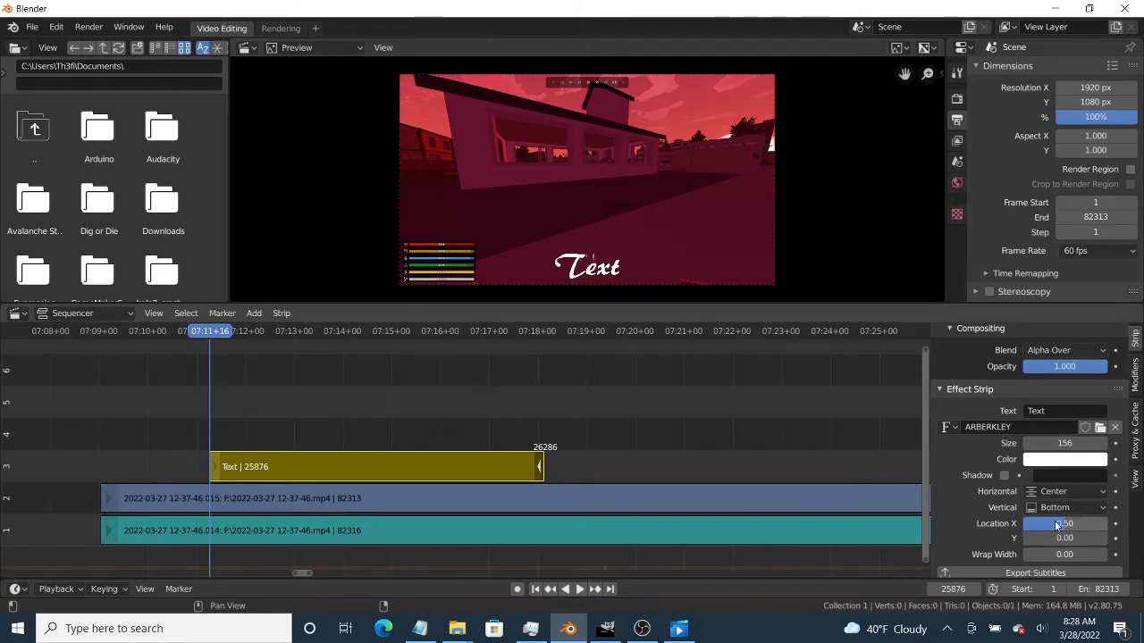
Step: Set the text's location to X 0.47 and Y 0.06, and change its wording to "In moscow"
mouse_move(1057, 526)
mouse_down()
mouse_move(1085, 526)
mouse_move(1049, 526)
mouse_move(1072, 538)
mouse_move(1119, 539)
mouse_move(1045, 539)
mouse_up()
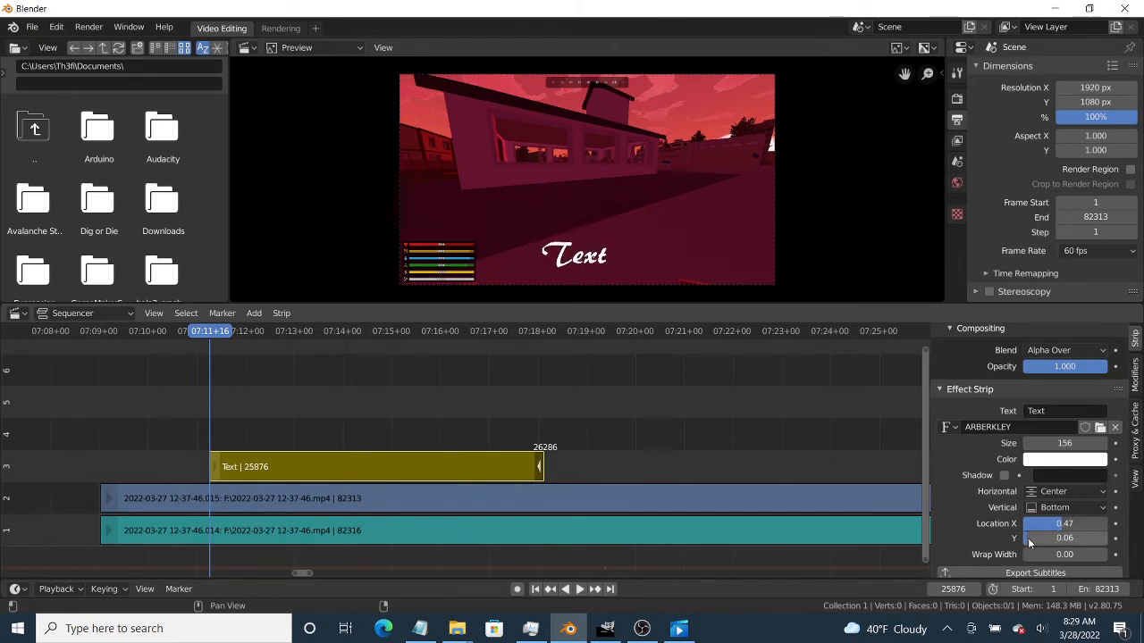
scroll(1016, 473, down, 1)
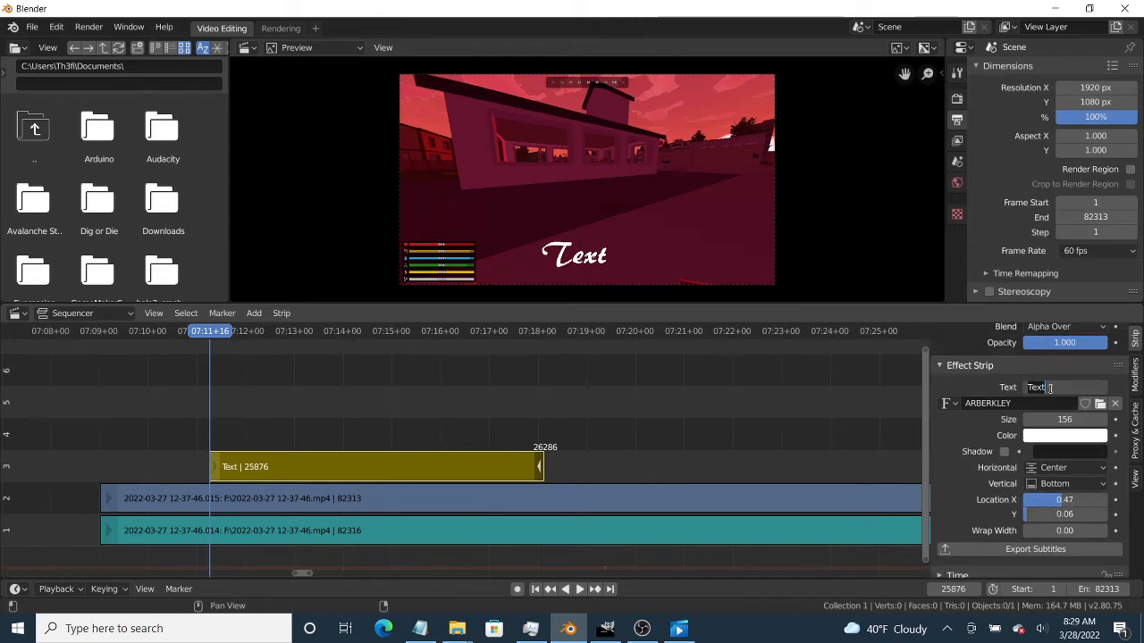
key(BackSpace)
text(Lat)
text(In moscow)
key(Return)
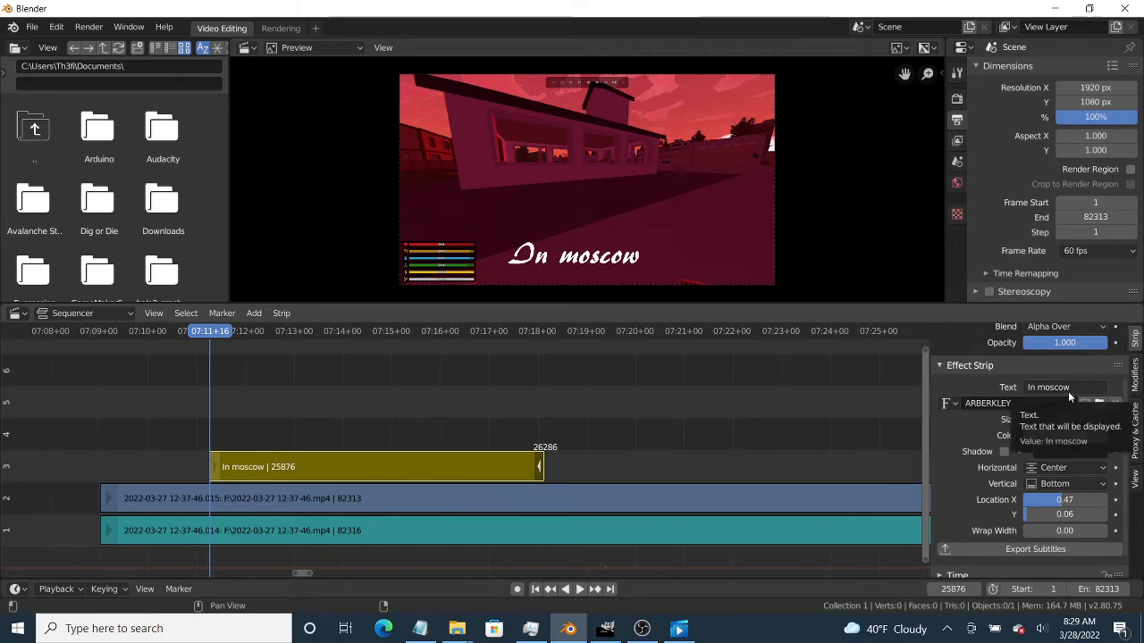
Step: Switch to OBS, bring up the video player briefly, and return to Blender's sequencer
click(641, 628)
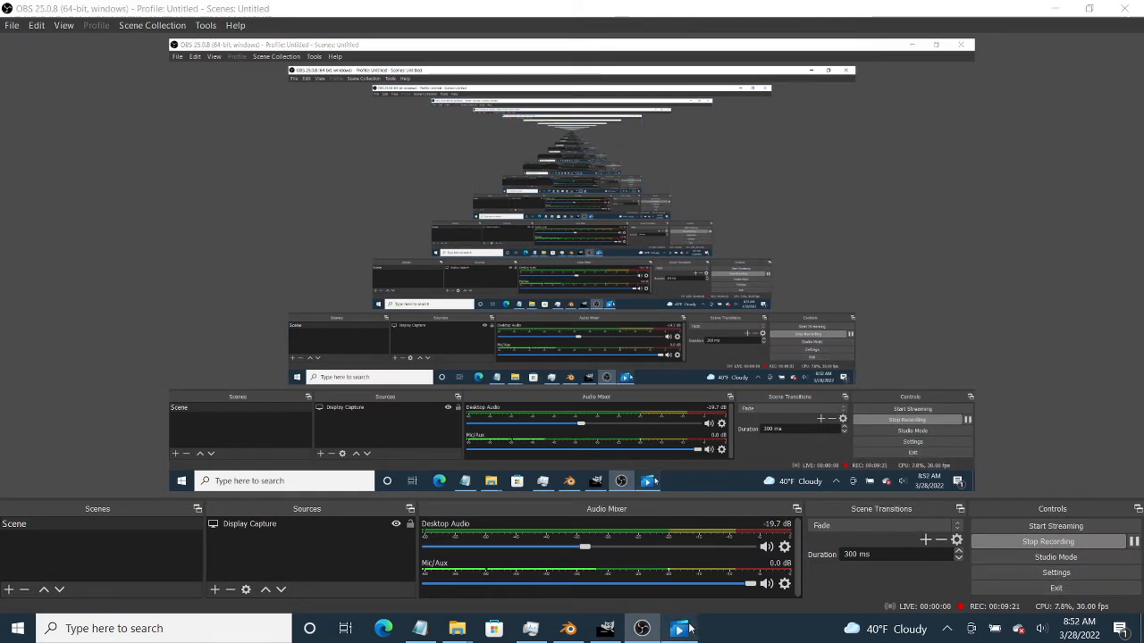
click(679, 628)
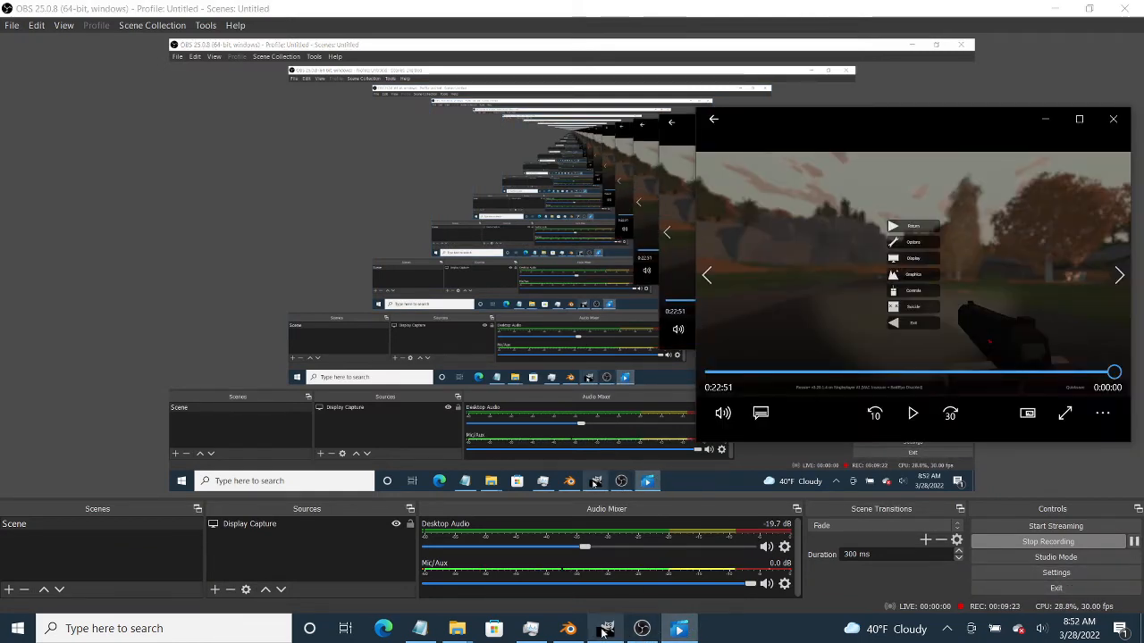
click(642, 628)
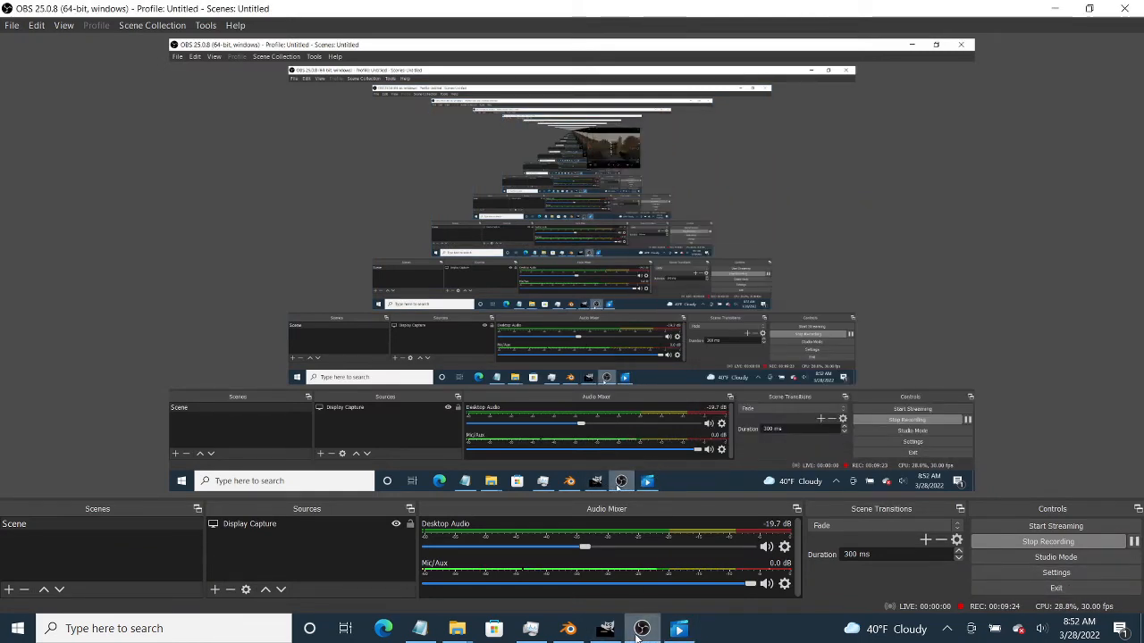
click(568, 628)
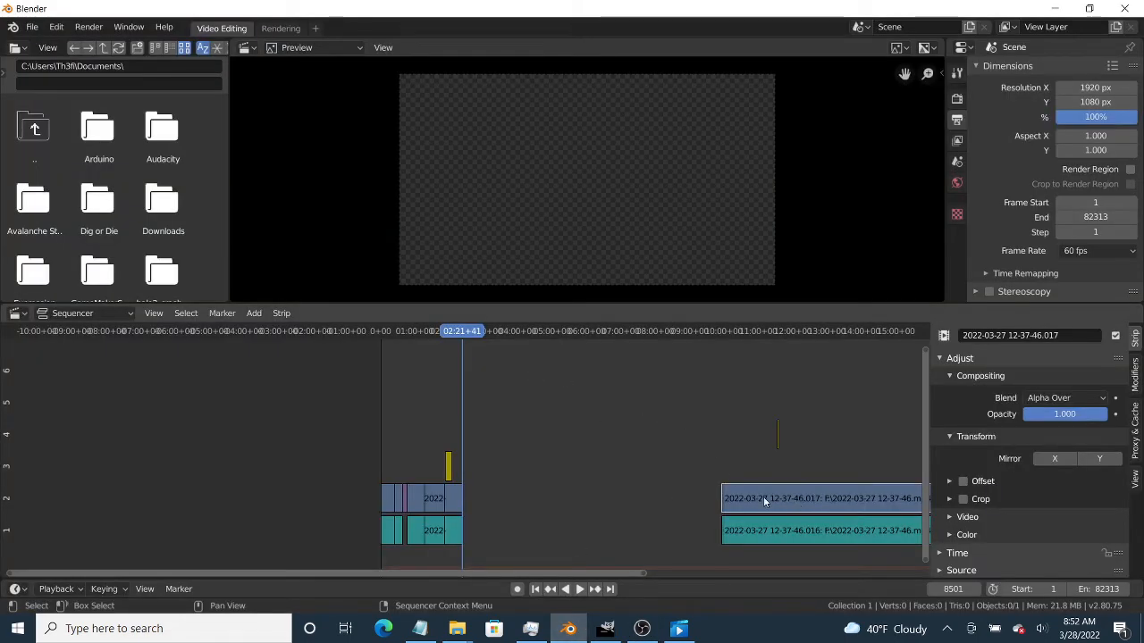
Step: Remove the gap between the playhead at 02:21+41 and the distant .017 video, .016 audio and channel 4 strips
scroll(798, 500, up, 2)
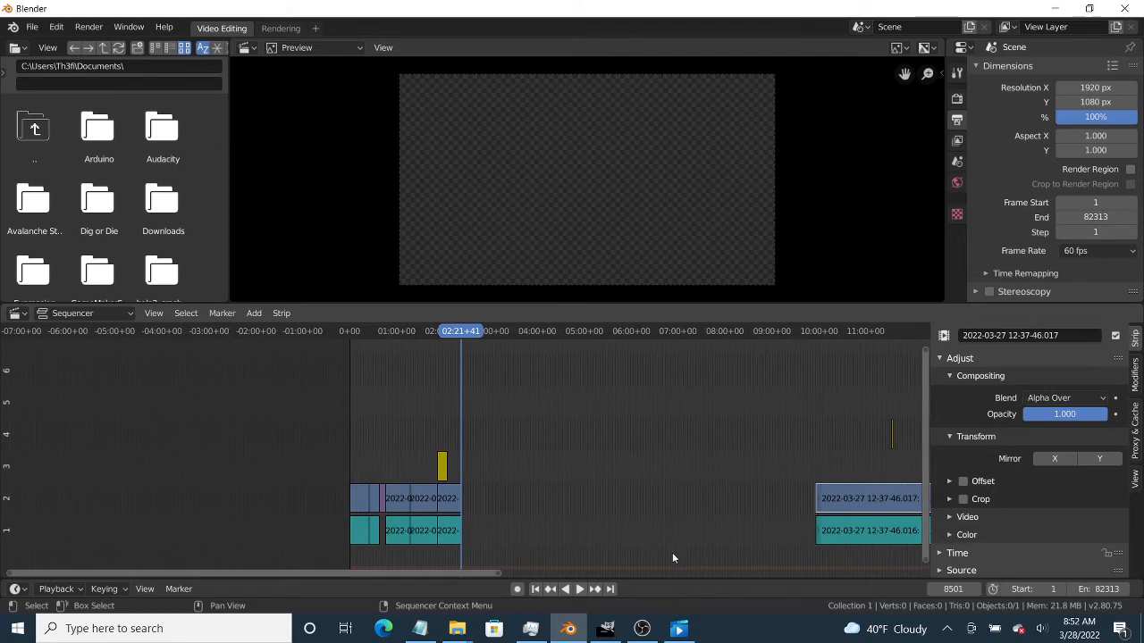
drag(672, 552, 903, 389)
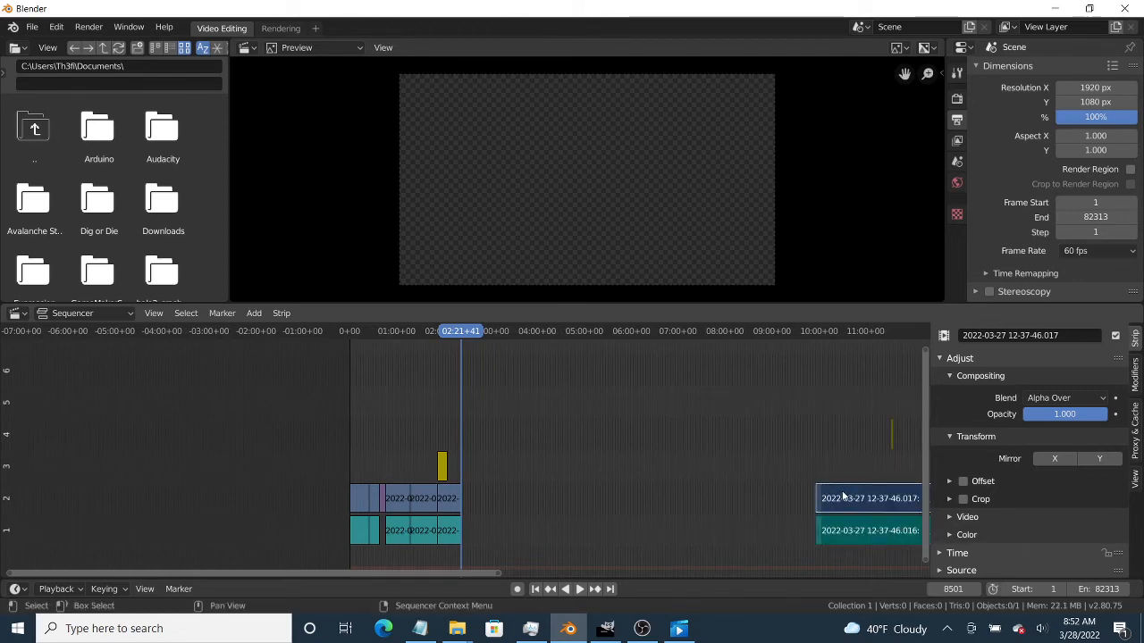
right_click(843, 497)
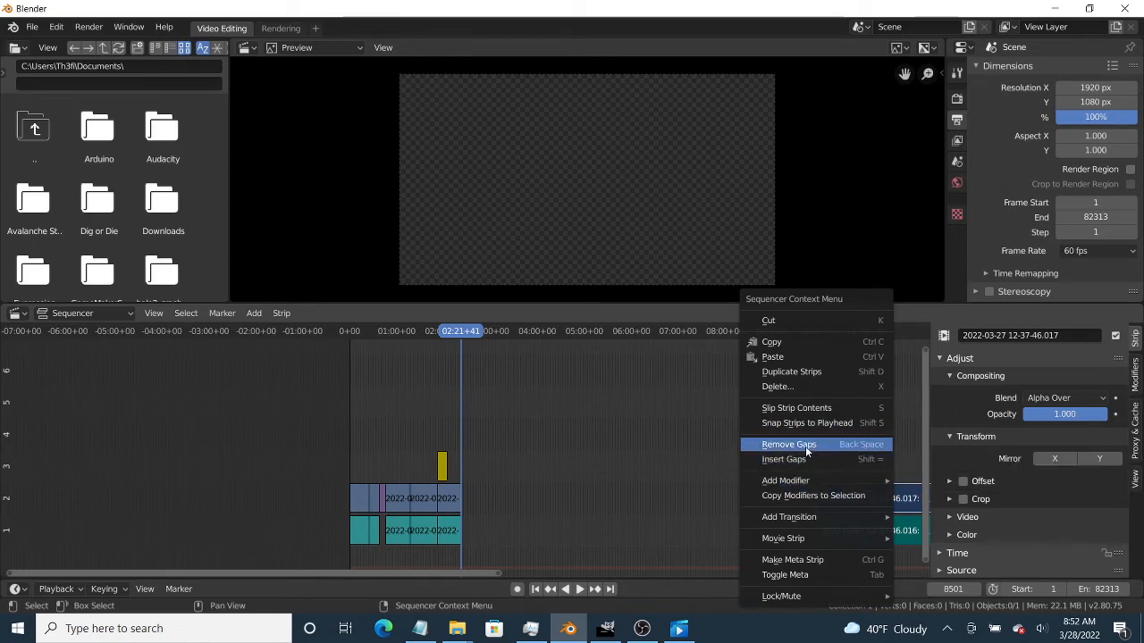
click(691, 476)
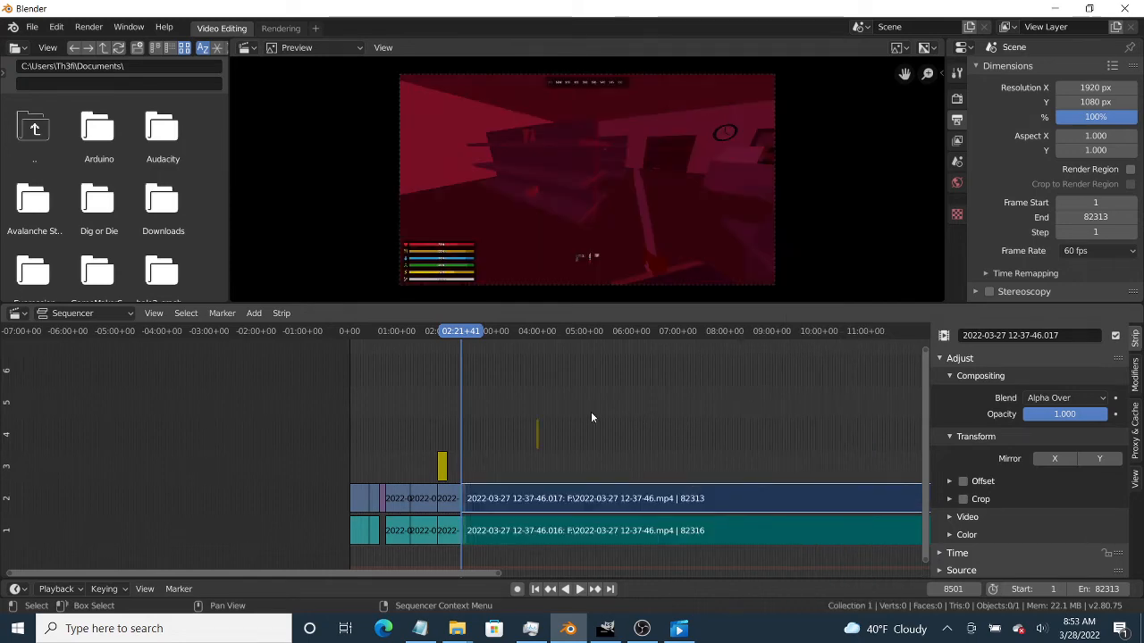
Step: Find the end of the last .017 video and .016 audio strips and put the playhead there, at 15:18+21
scroll(505, 427, down, 6)
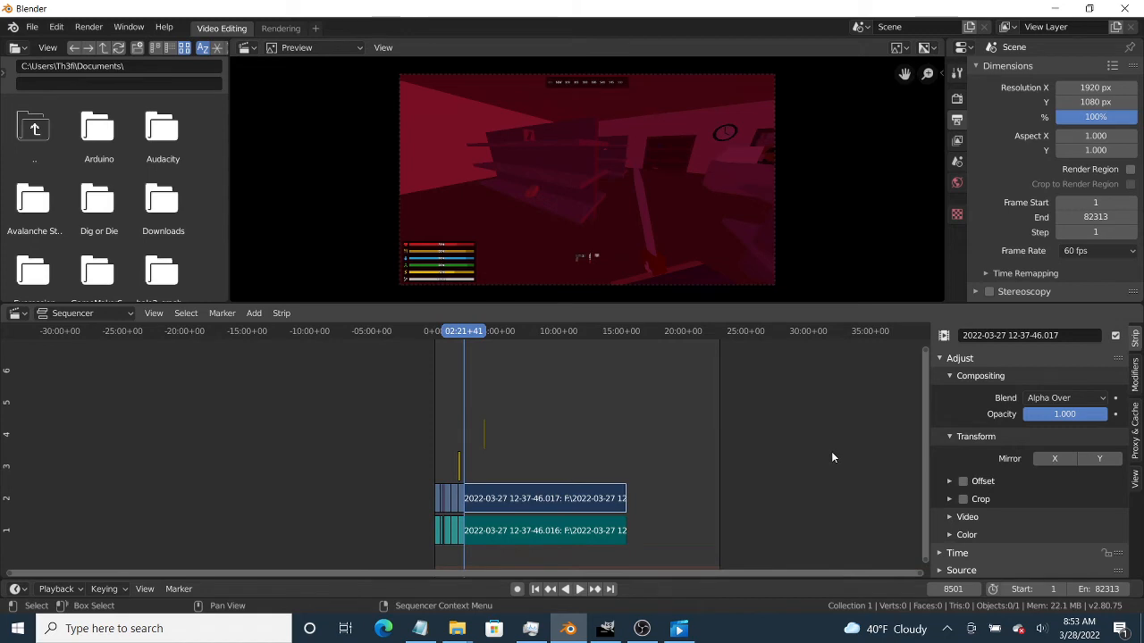
scroll(831, 451, up, 3)
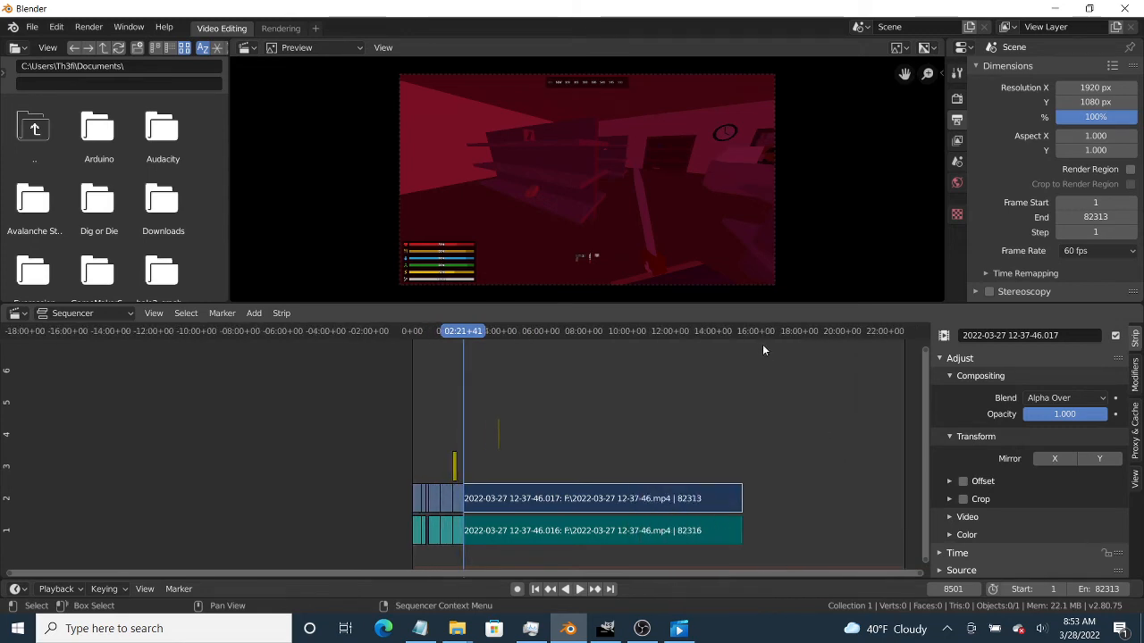
drag(754, 334, 741, 333)
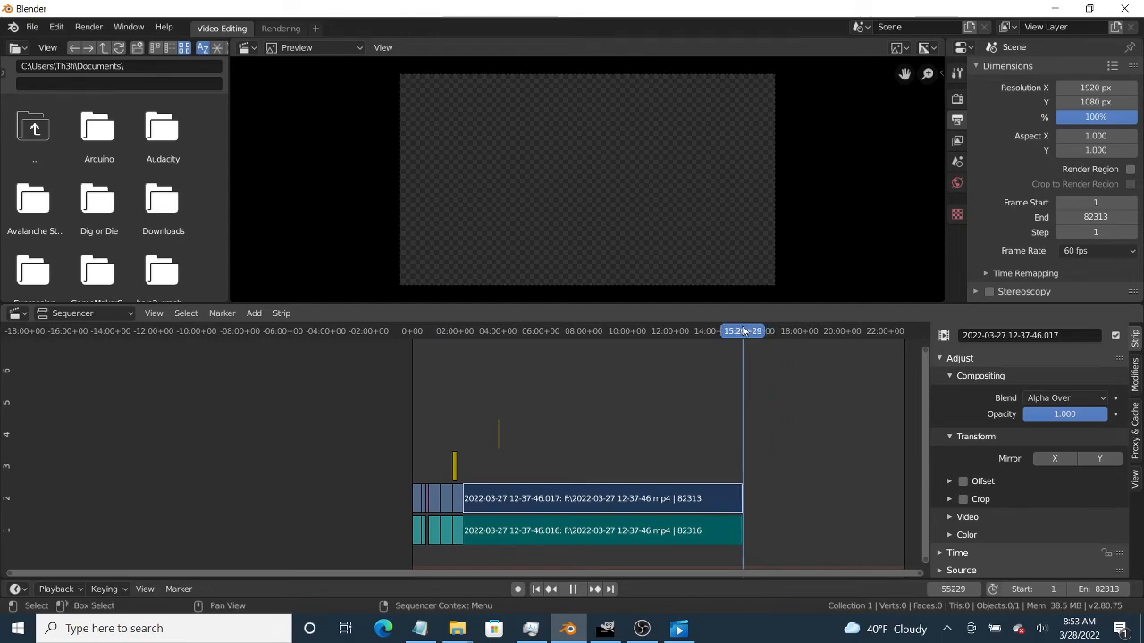
scroll(843, 427, up, 1)
scroll(805, 484, up, 2)
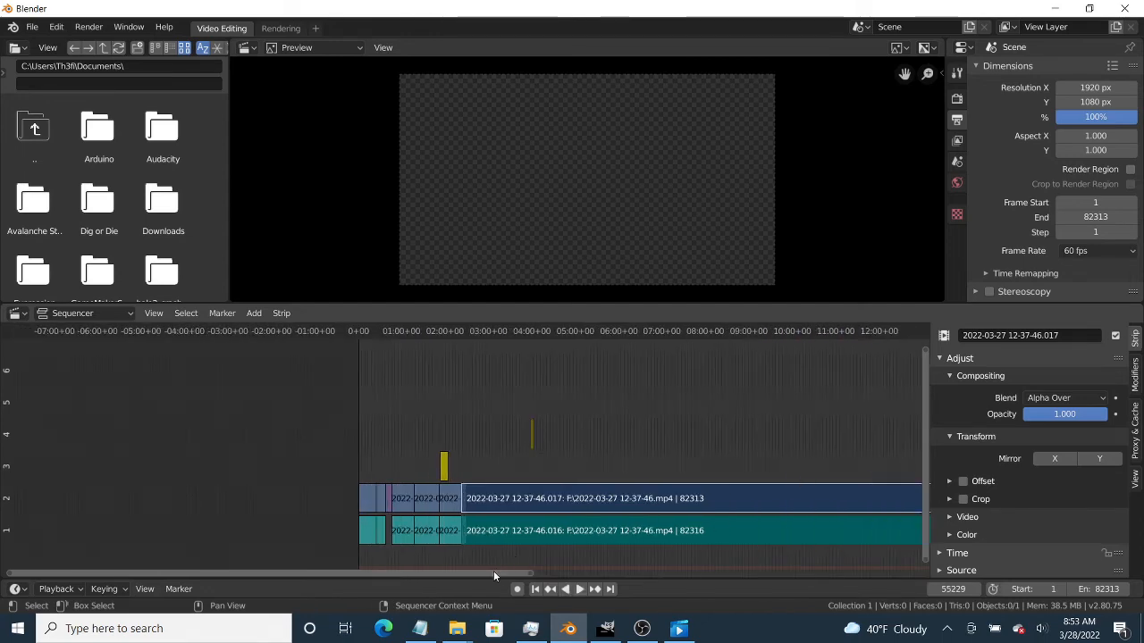
drag(493, 572, 746, 571)
scroll(752, 529, up, 2)
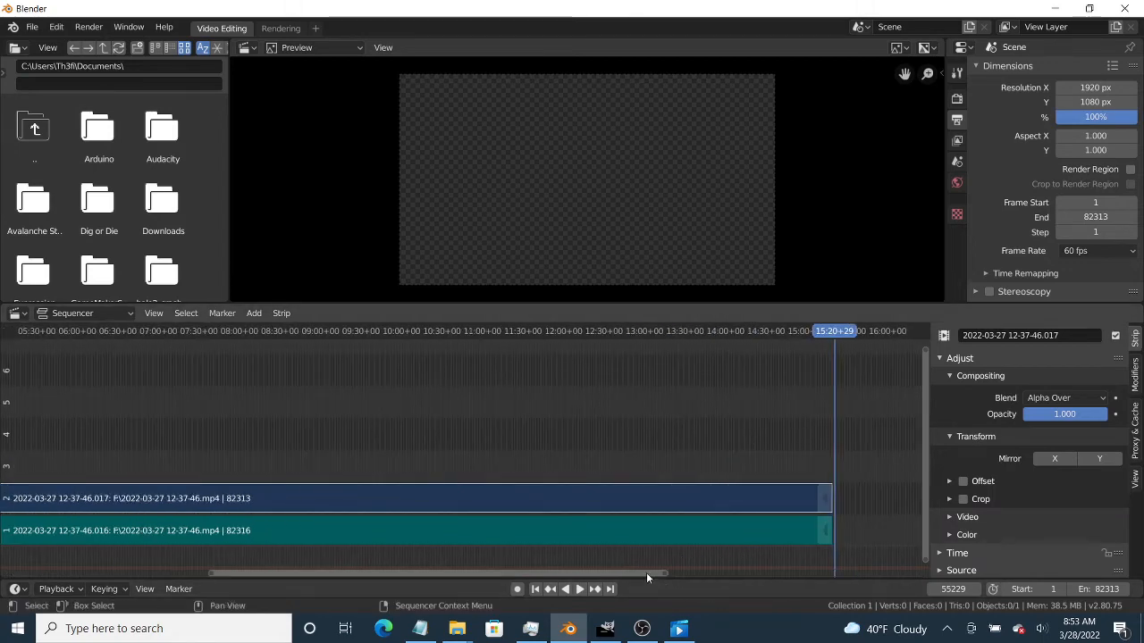
drag(646, 572, 752, 573)
scroll(667, 532, up, 8)
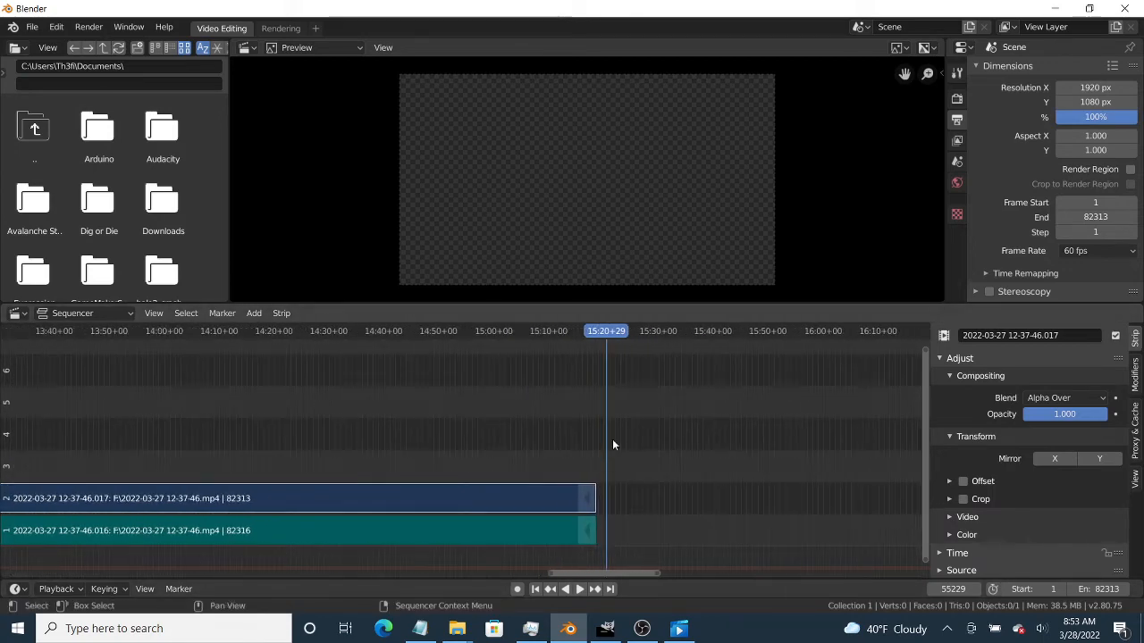
scroll(717, 379, up, 3)
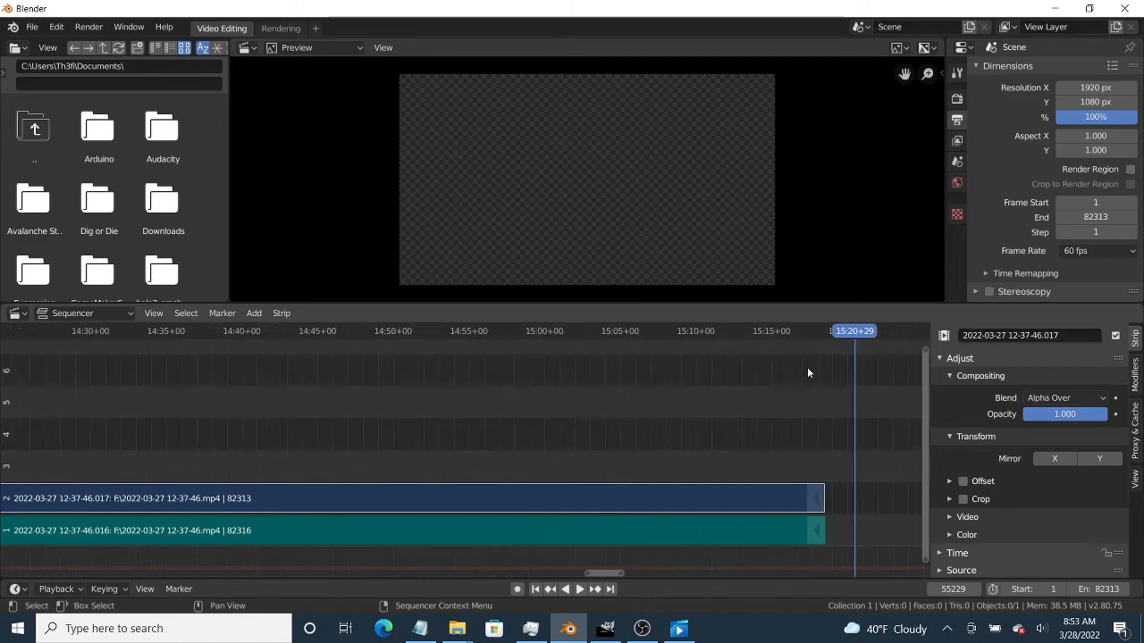
click(823, 335)
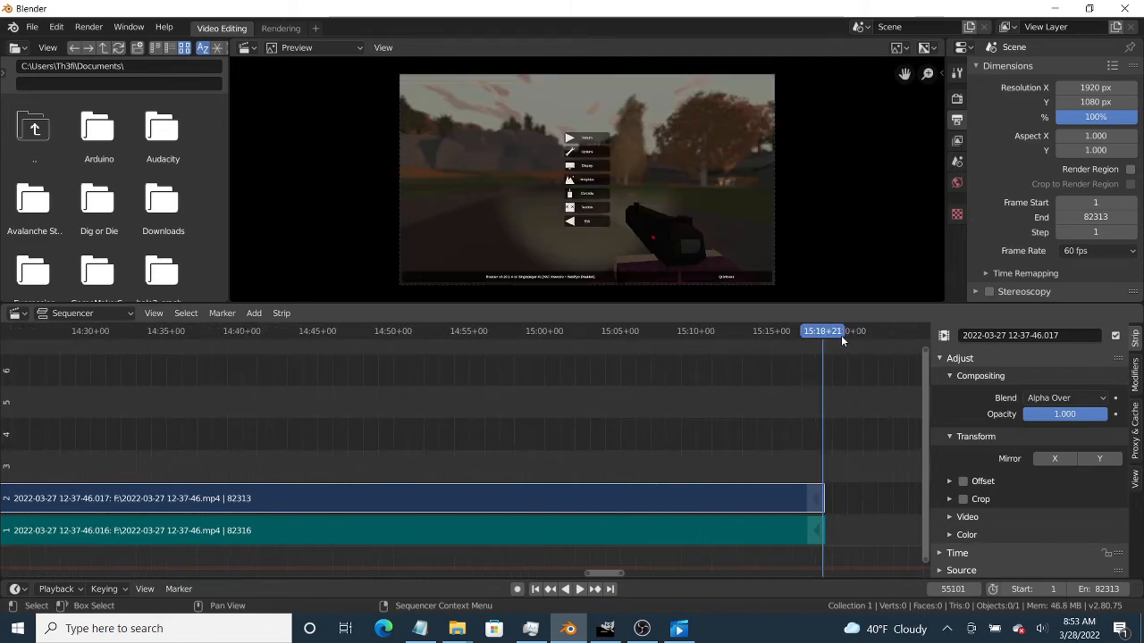
Step: Play and scrub the footage between about 15:14 and 15:18 to locate where the game's pause menu opens
key(space)
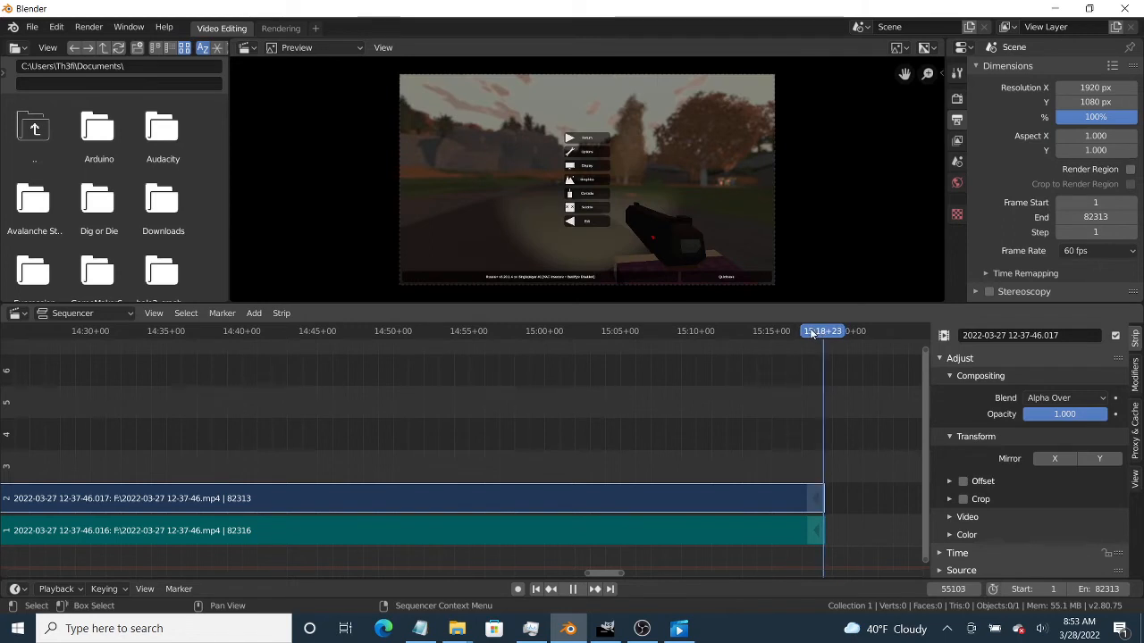
click(811, 330)
click(809, 331)
key(space)
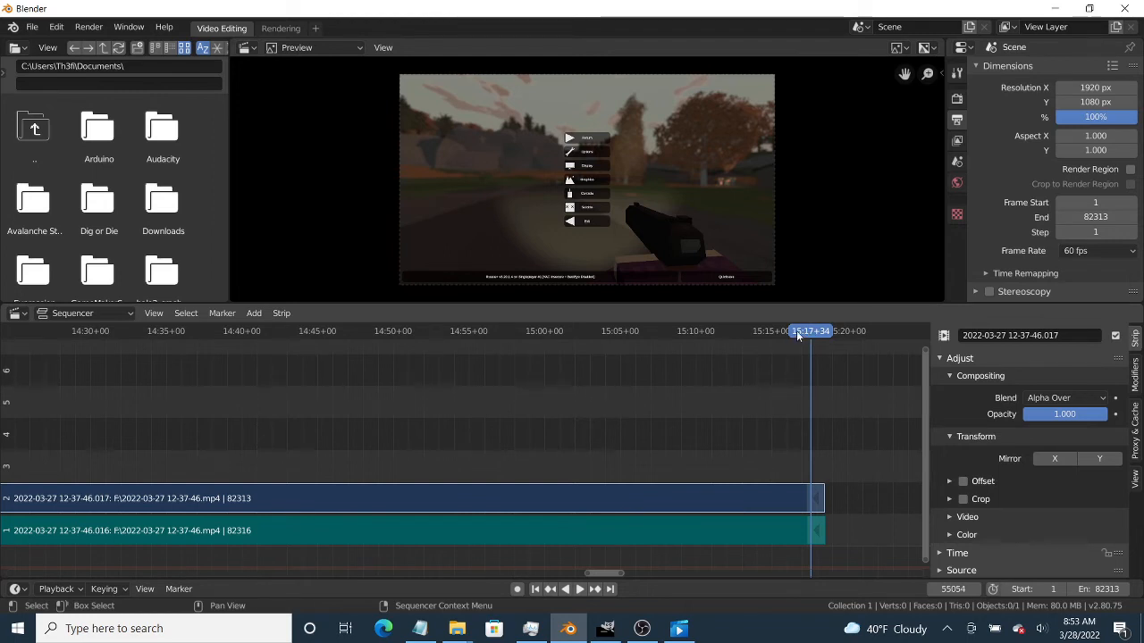
click(797, 331)
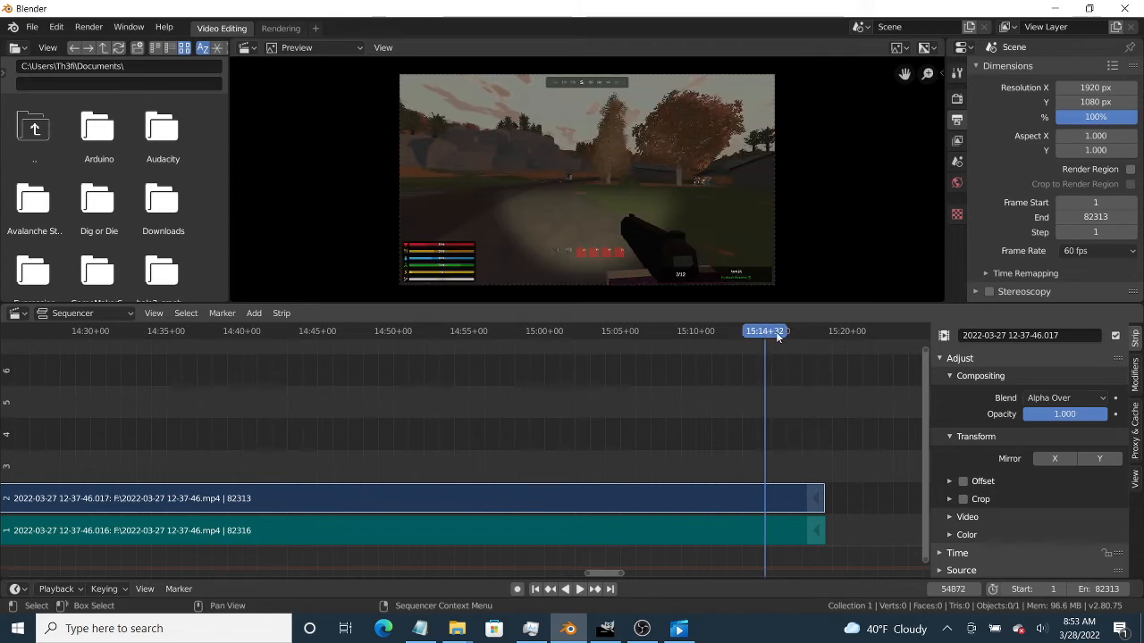
click(777, 334)
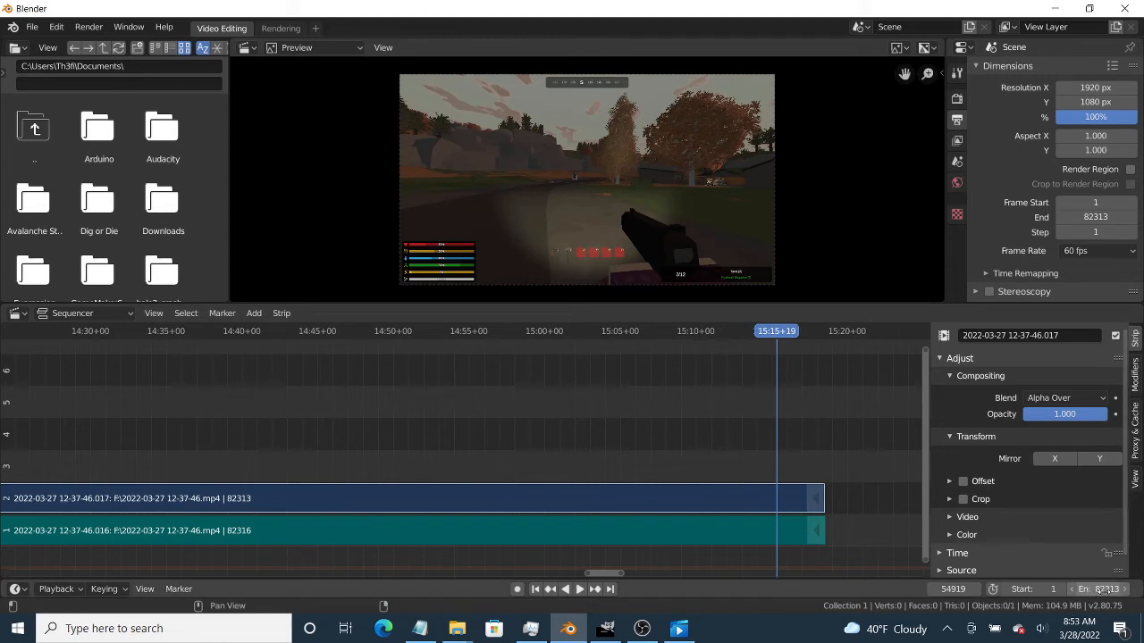
click(782, 333)
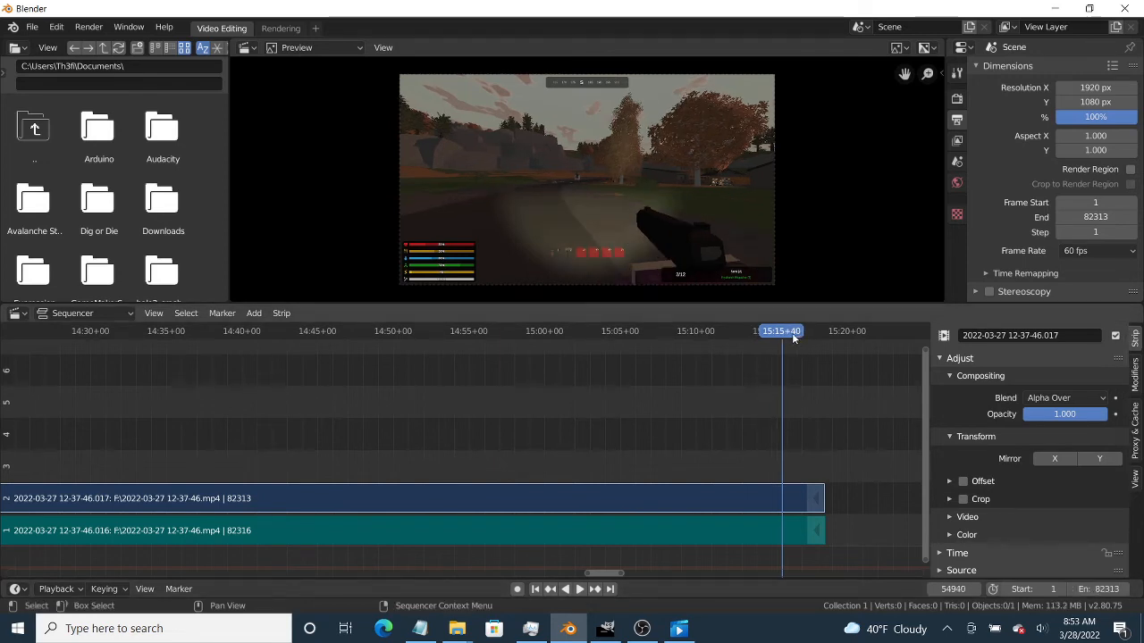
click(793, 338)
scroll(825, 380, up, 1)
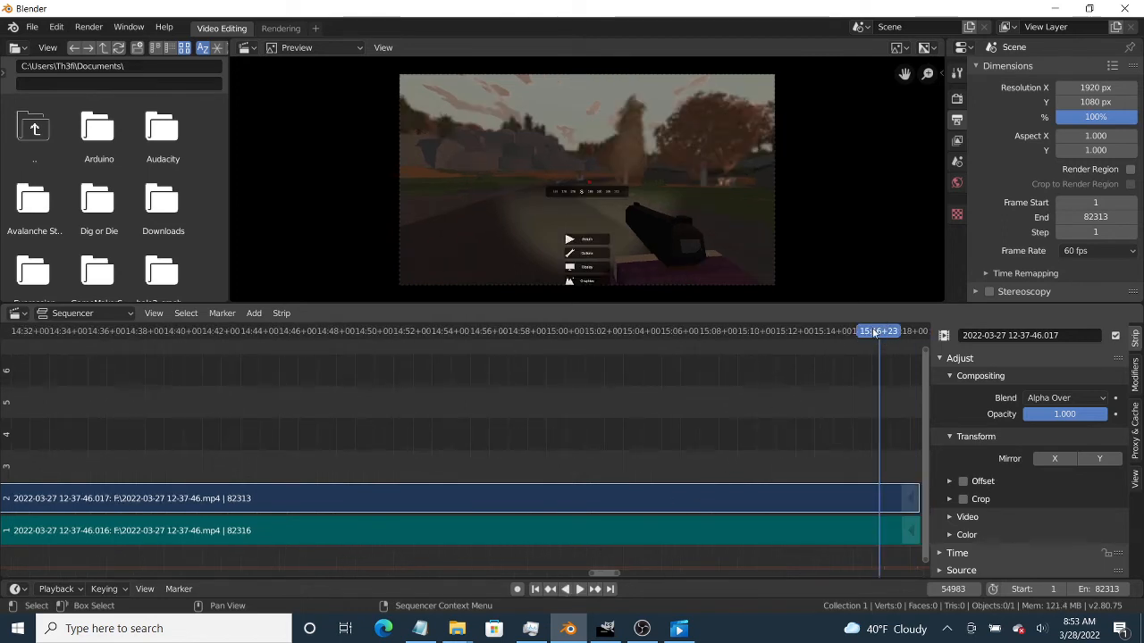
click(874, 331)
click(877, 332)
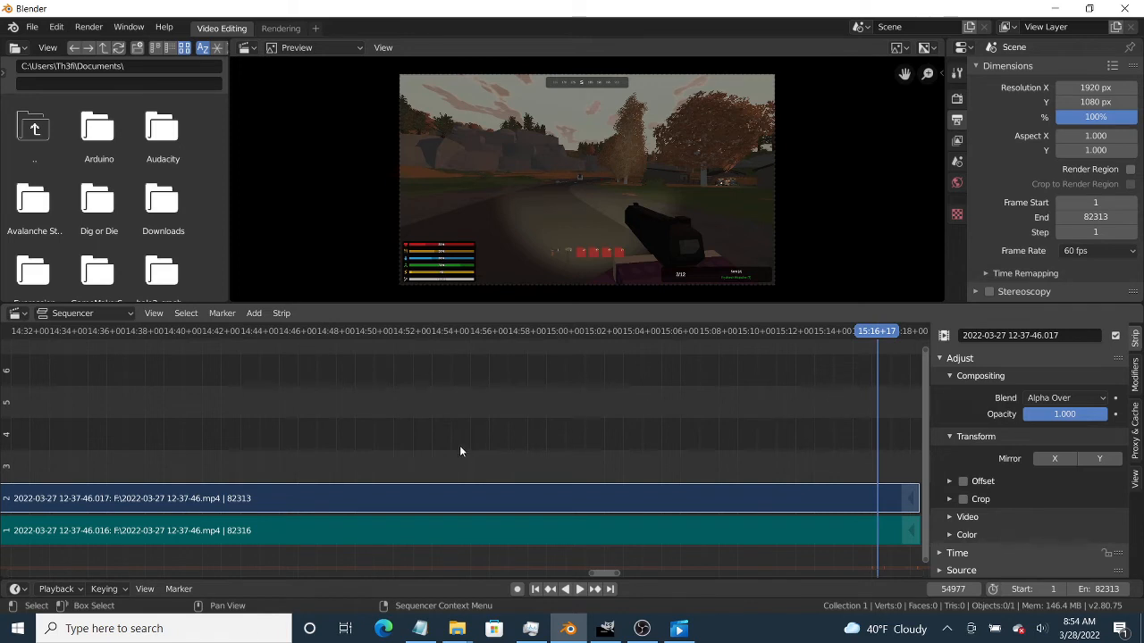
Step: Replay the footage around 15:16 to check the moment just before the pause menu slides in
key(space)
key(space)
scroll(469, 453, up, 2)
scroll(600, 423, down, 7)
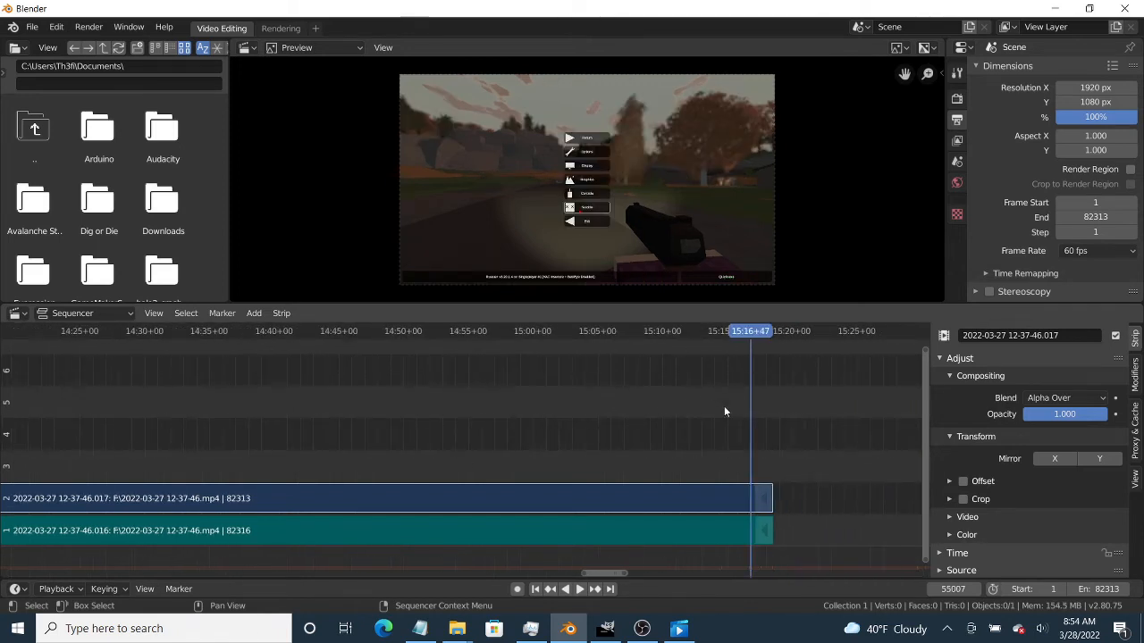
click(741, 333)
key(space)
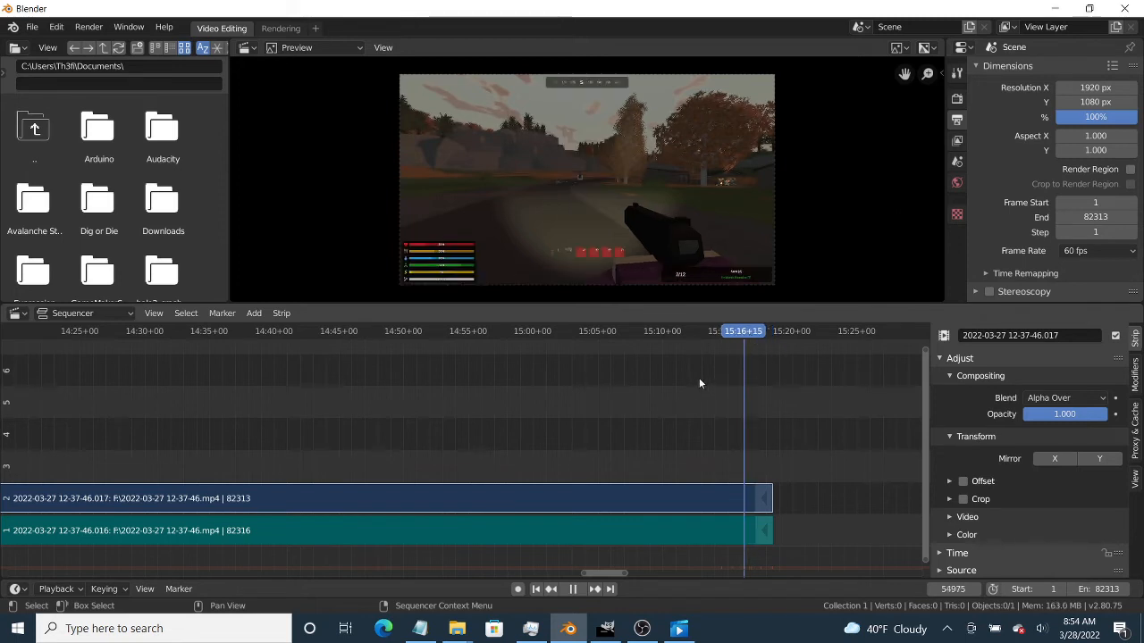
key(space)
Step: Place the playhead at 15:16+21, just before the pause menu comes into view
scroll(465, 459, up, 3)
drag(605, 572, 620, 575)
scroll(591, 420, up, 4)
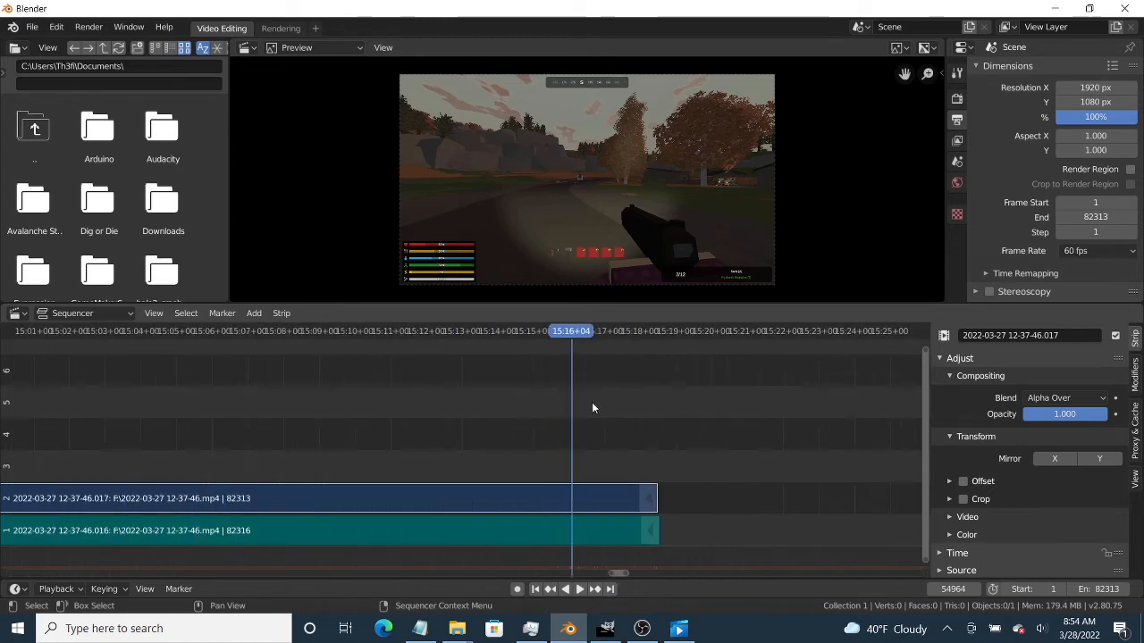
scroll(609, 434, up, 7)
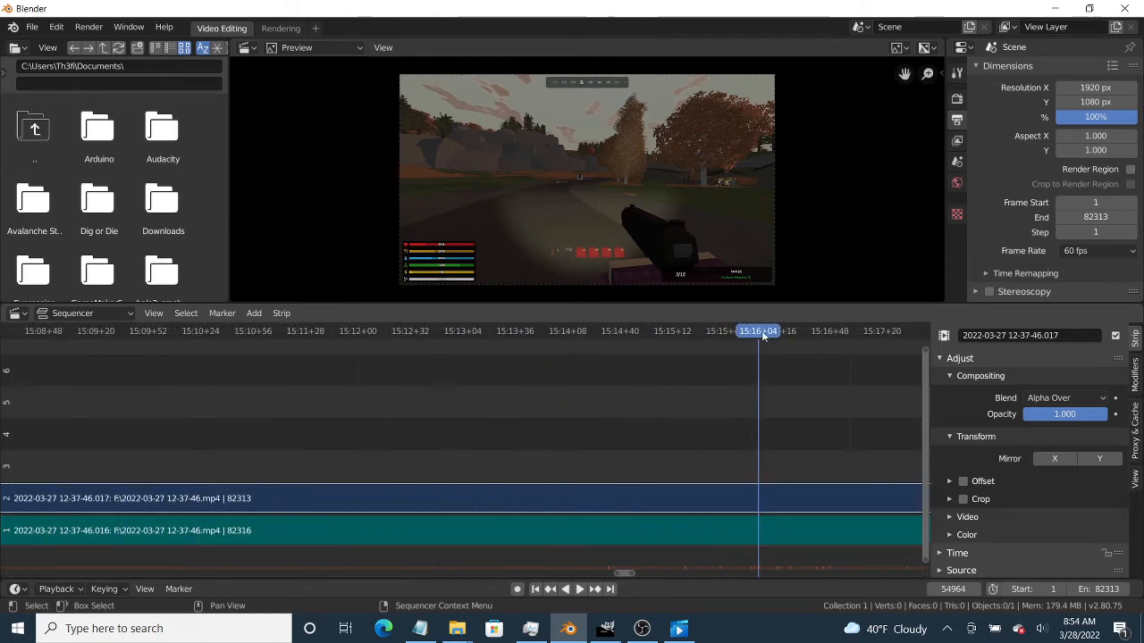
drag(762, 334, 767, 331)
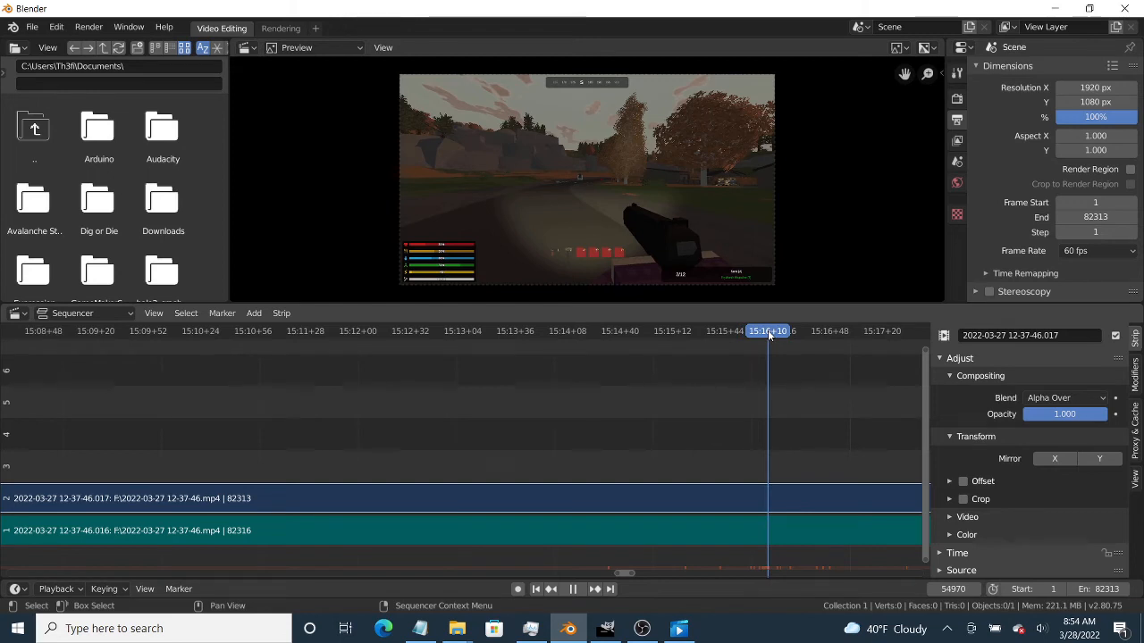
drag(768, 330, 788, 340)
Step: Cut the .017 video strip and the .016 audio strip together at the playhead
click(823, 508)
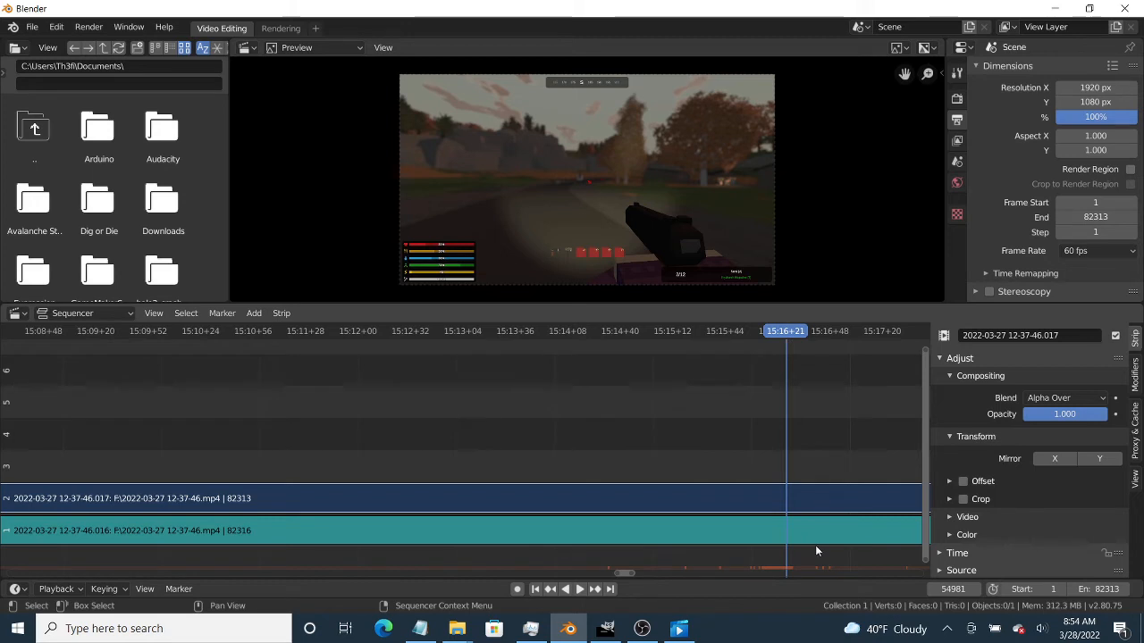
click(812, 535)
click(807, 503)
right_click(807, 498)
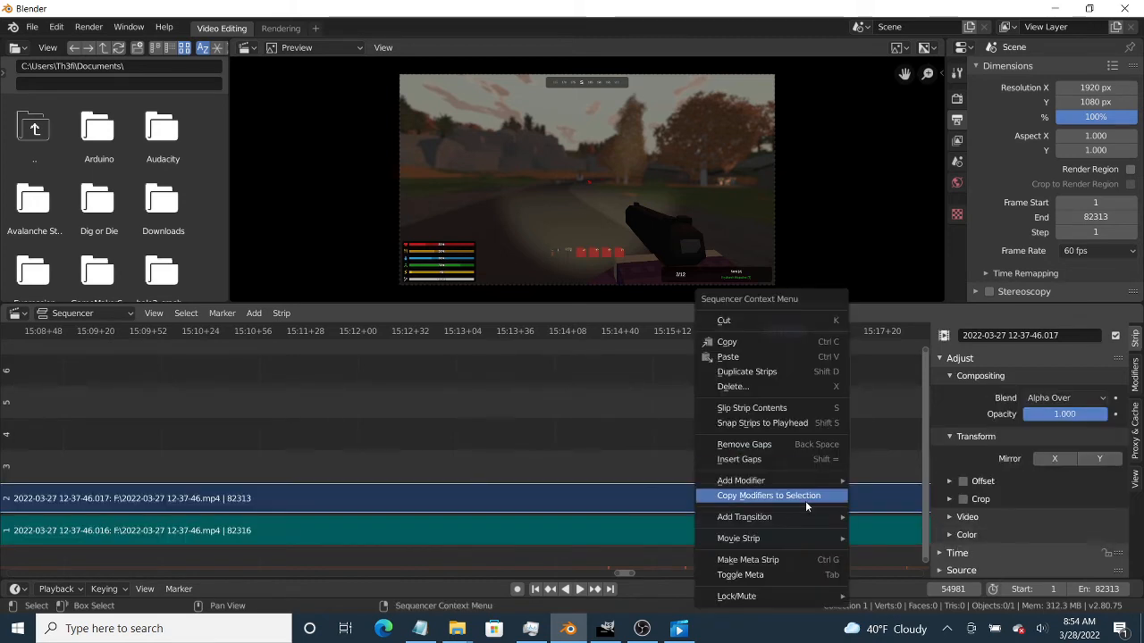
click(745, 321)
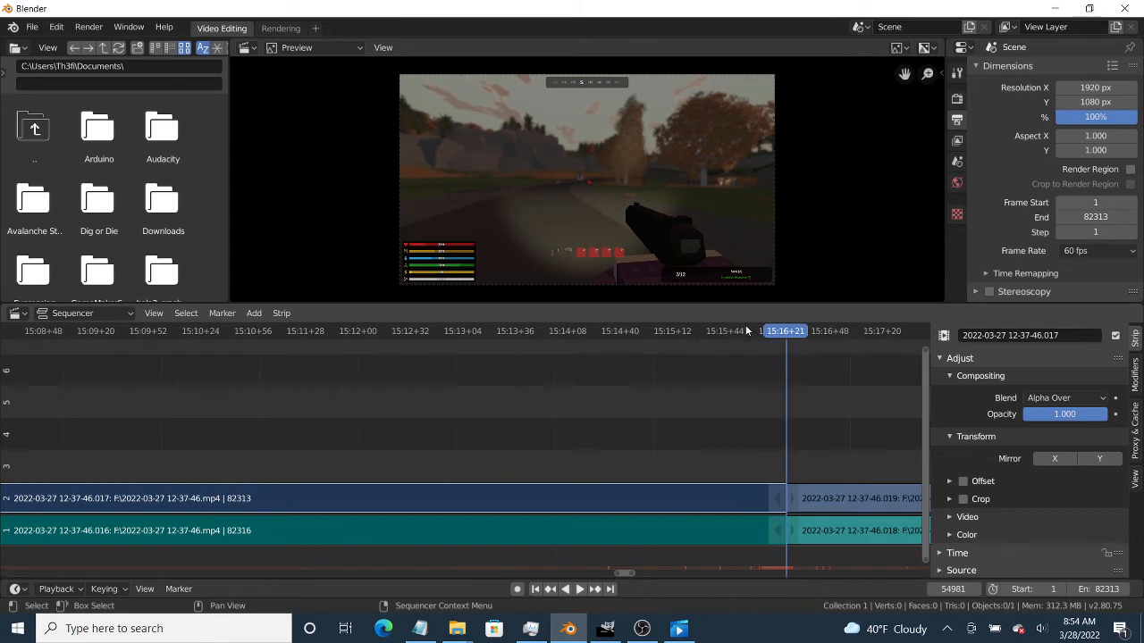
Step: Delete the leftover .019 video and .018 audio strips after the playhead
click(840, 498)
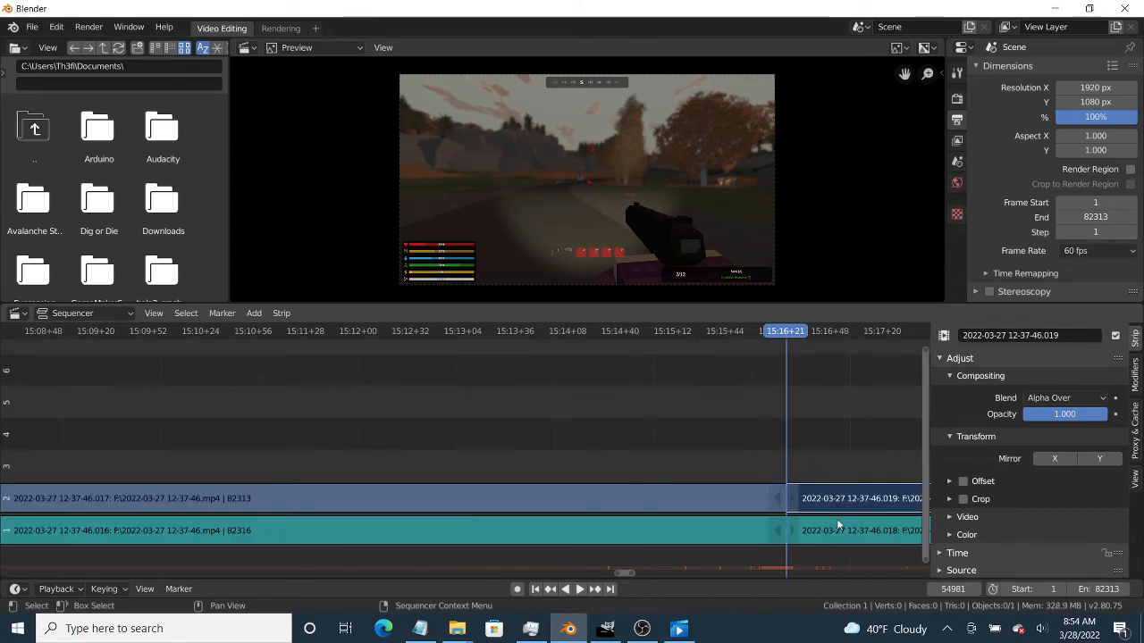
key(x)
click(830, 521)
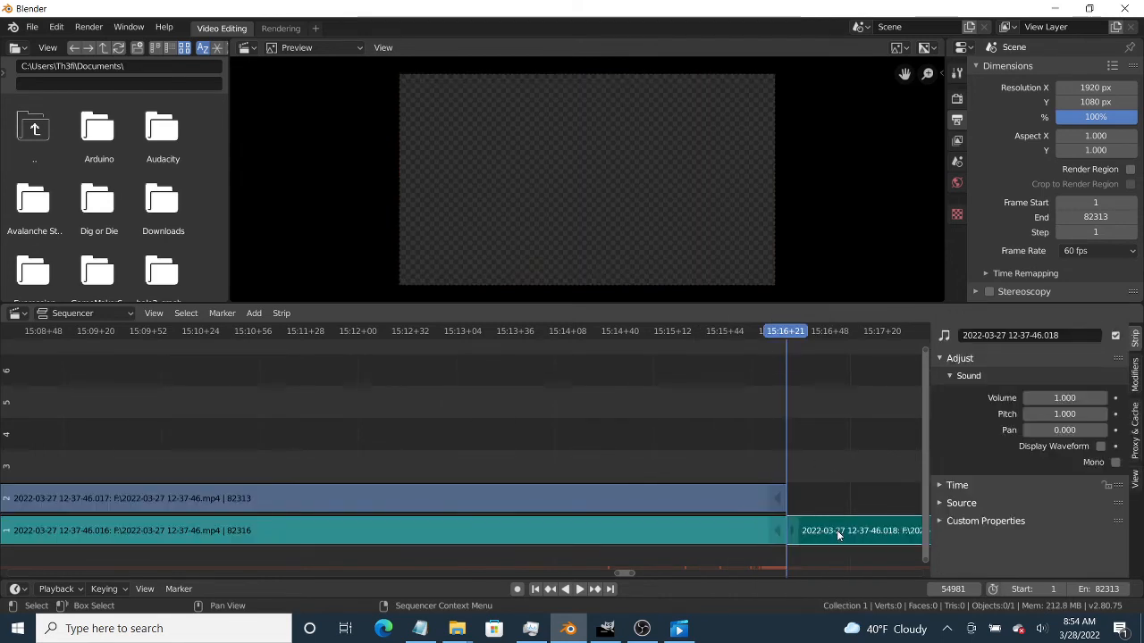
right_click(836, 529)
key(x)
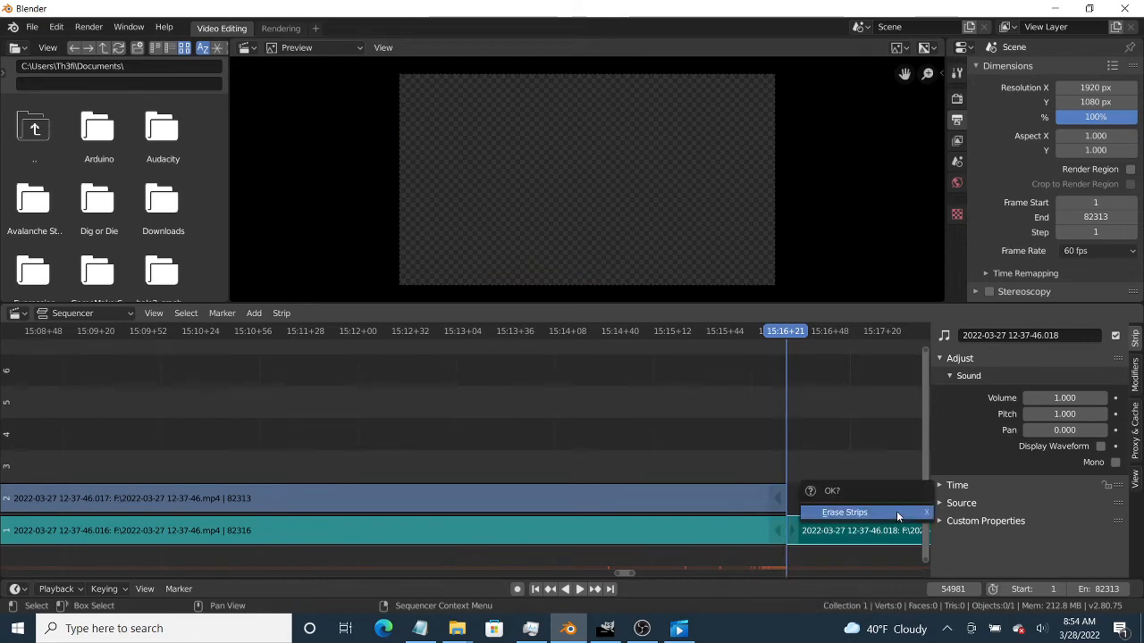
click(896, 511)
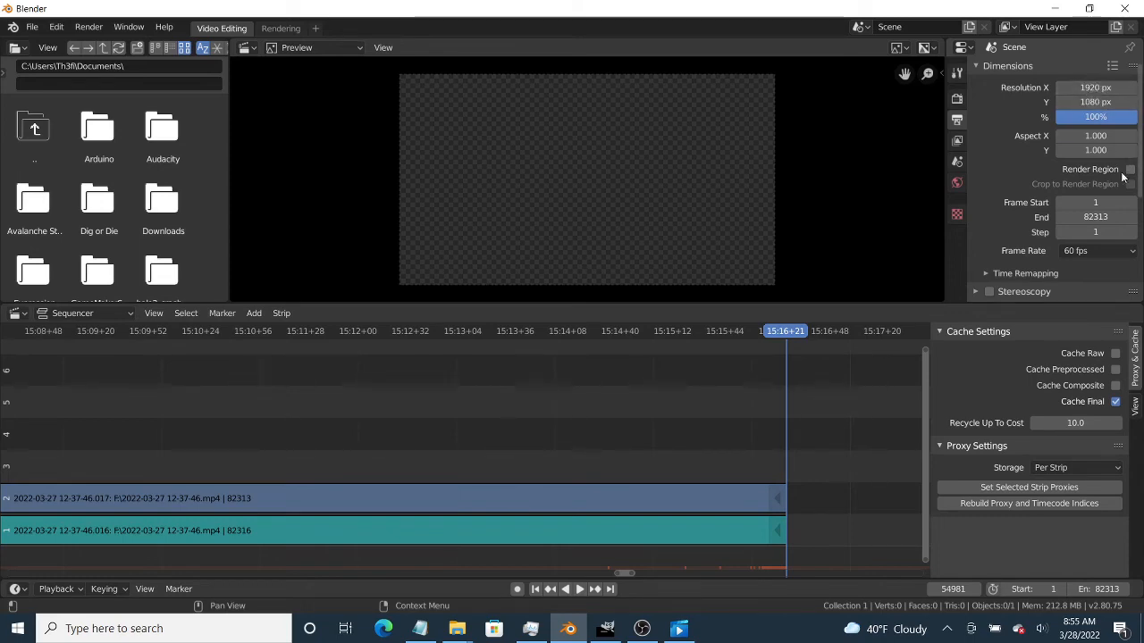
Step: Set the scene's end frame to 54981
click(1085, 217)
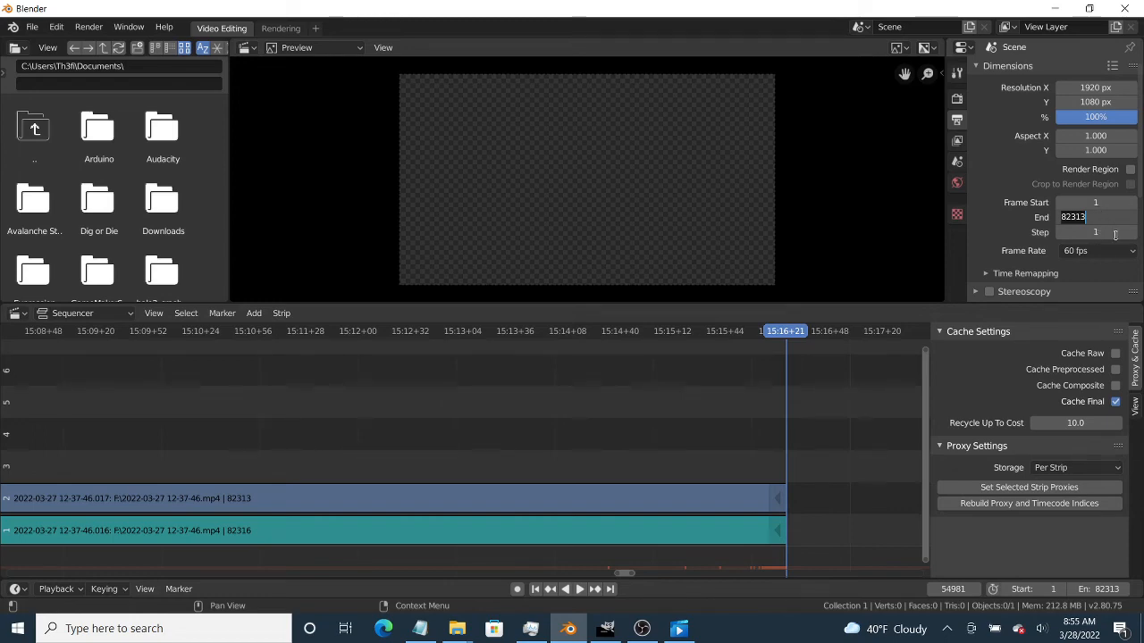
text(549)
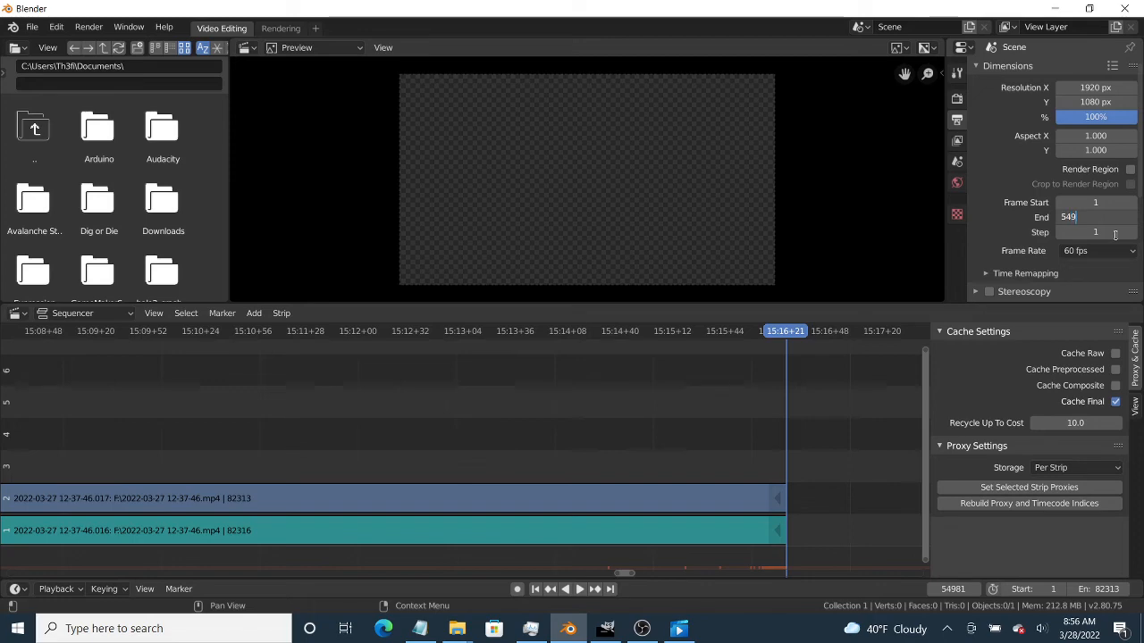
text(81)
key(Return)
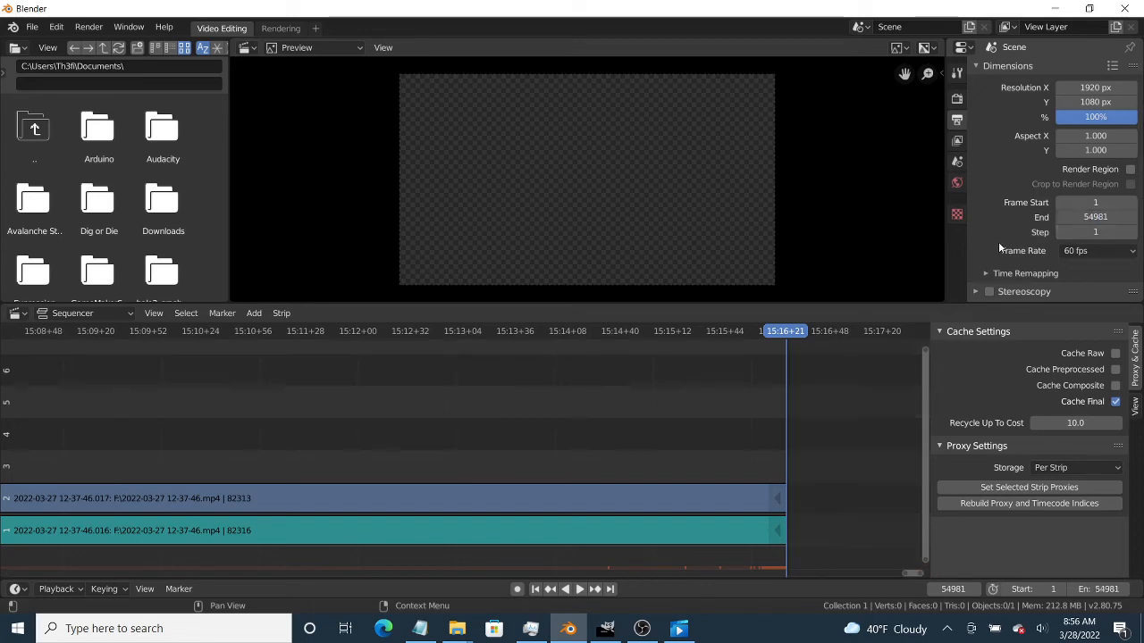
Step: Review the render output location, accept the Videos folder with file name "unturned e2", and return to the Output settings
scroll(998, 241, down, 3)
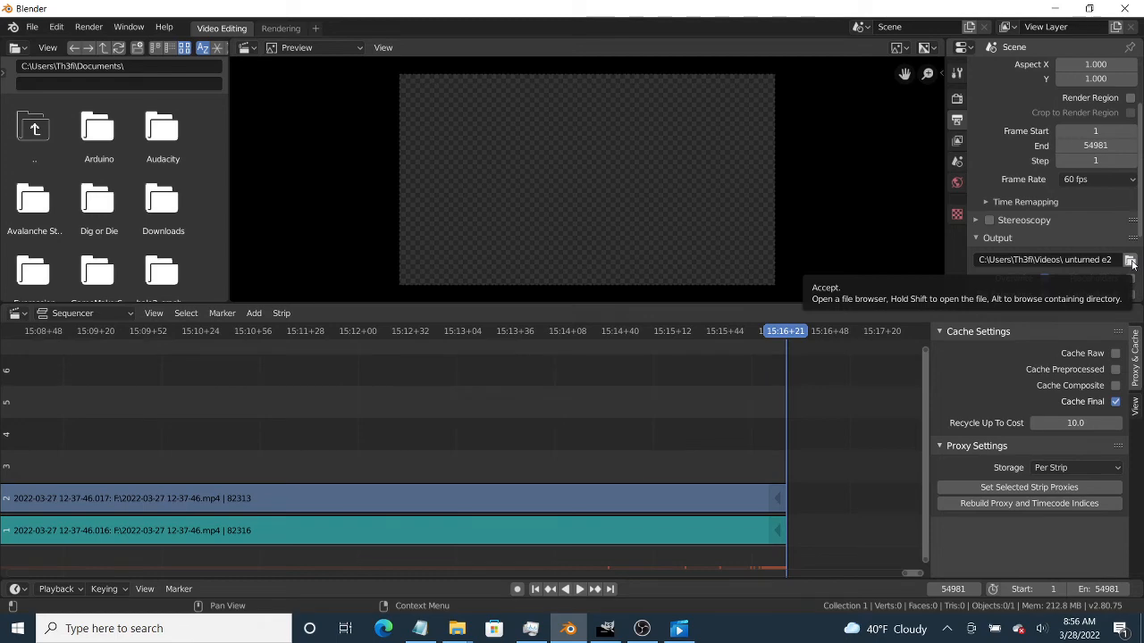
scroll(1113, 235, down, 2)
scroll(1113, 235, down, 2)
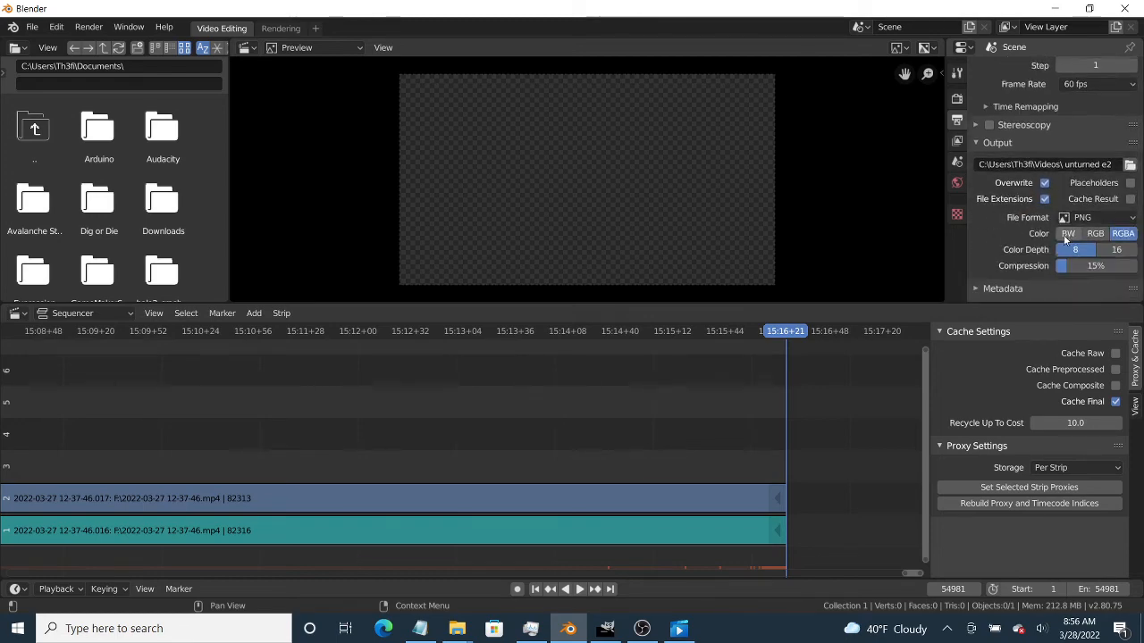
click(1128, 165)
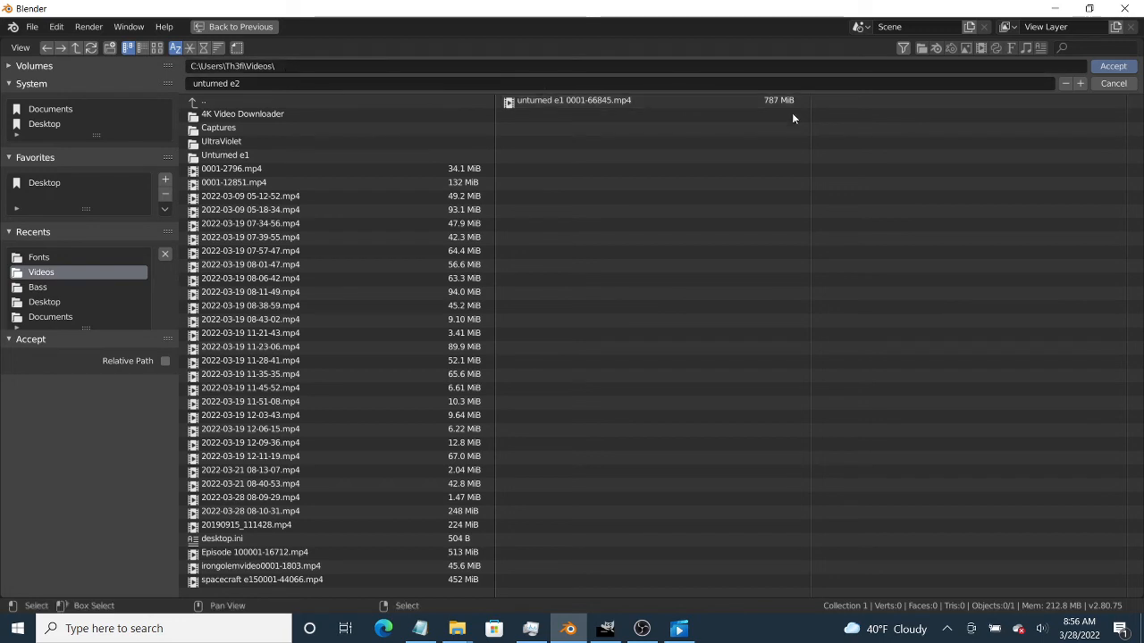
click(1117, 69)
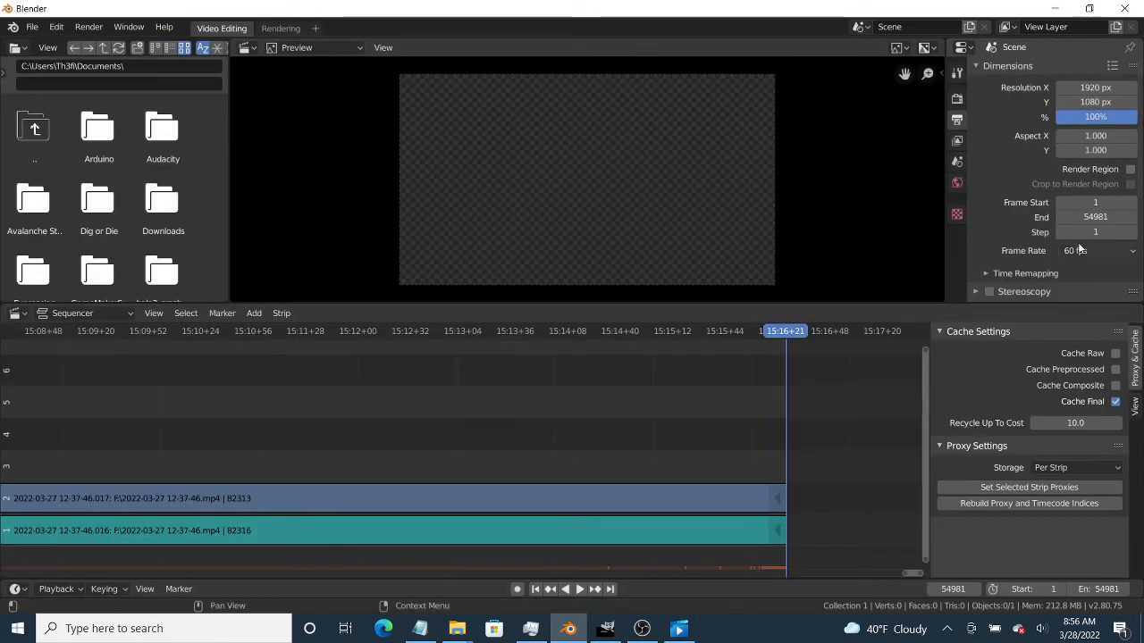
scroll(1040, 241, down, 5)
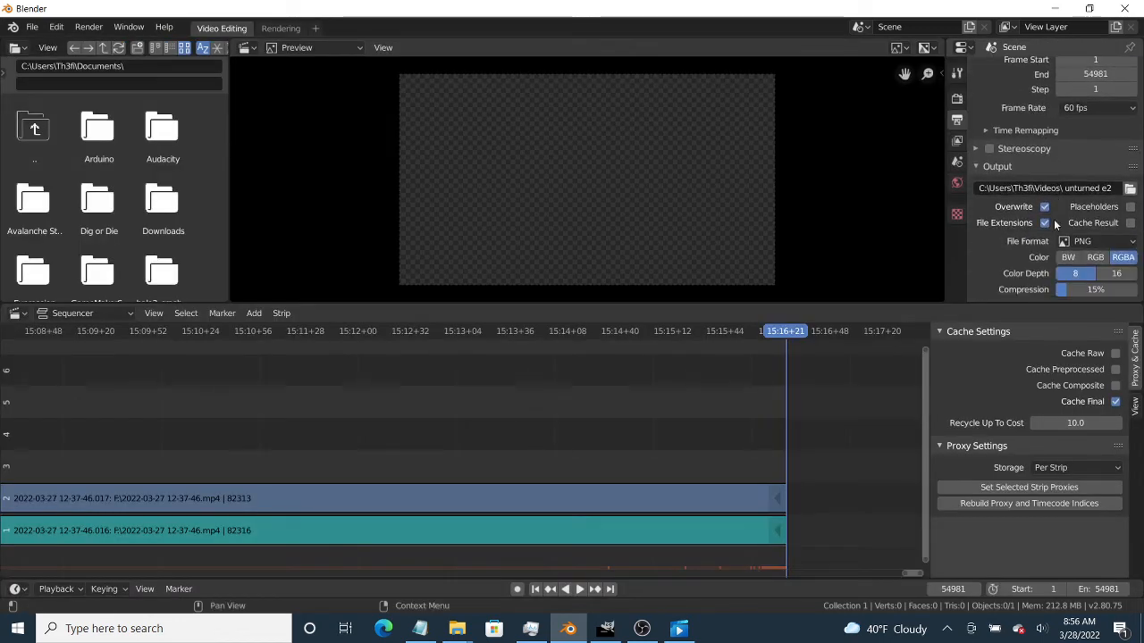
Step: Set the output file format to FFmpeg video and its encoding container to MPEG-4
scroll(1055, 221, down, 1)
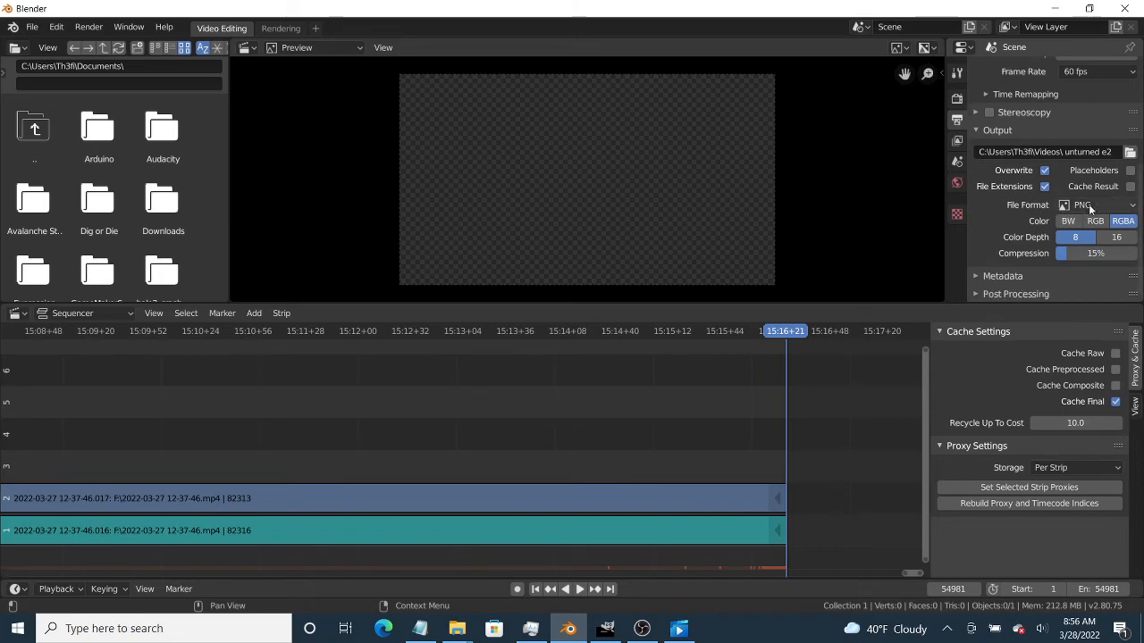
click(1089, 203)
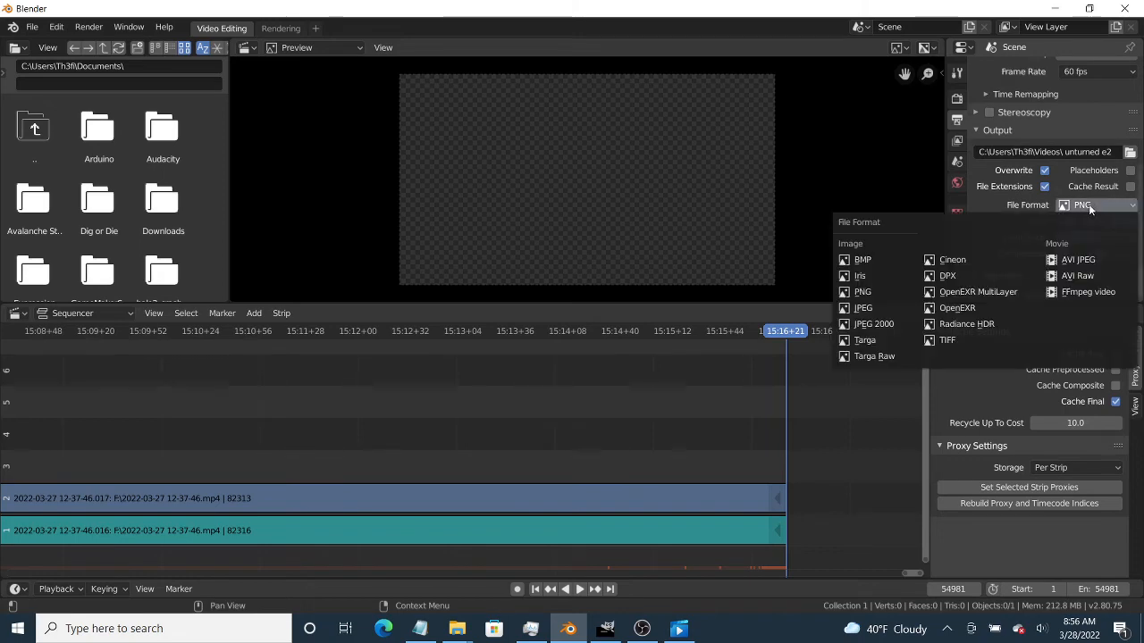
click(1103, 293)
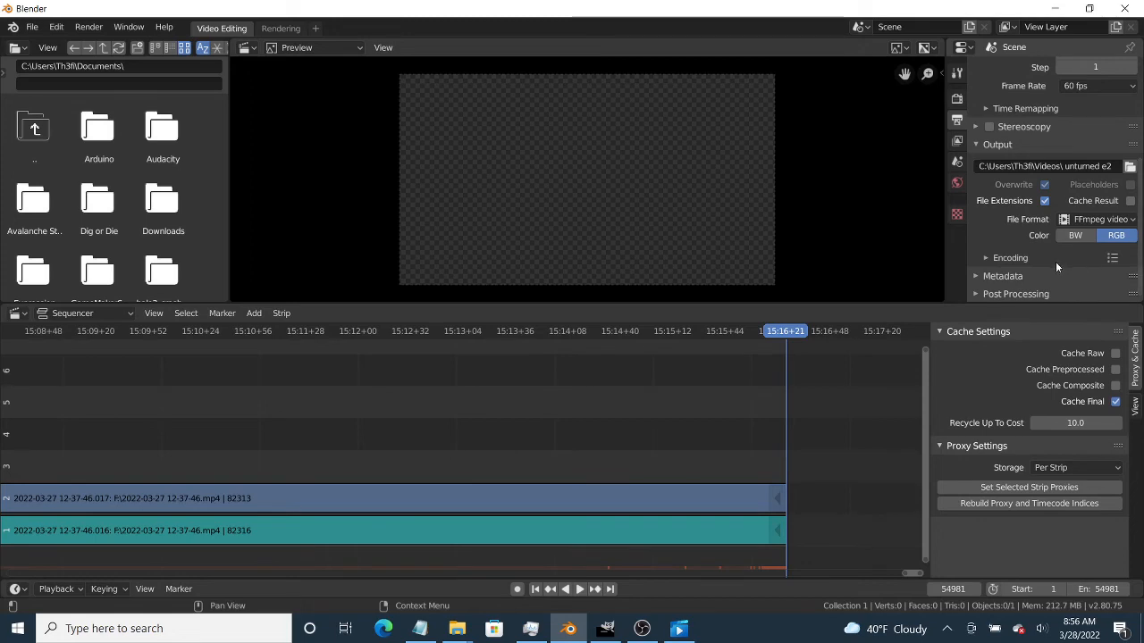
click(1005, 259)
scroll(1007, 256, down, 2)
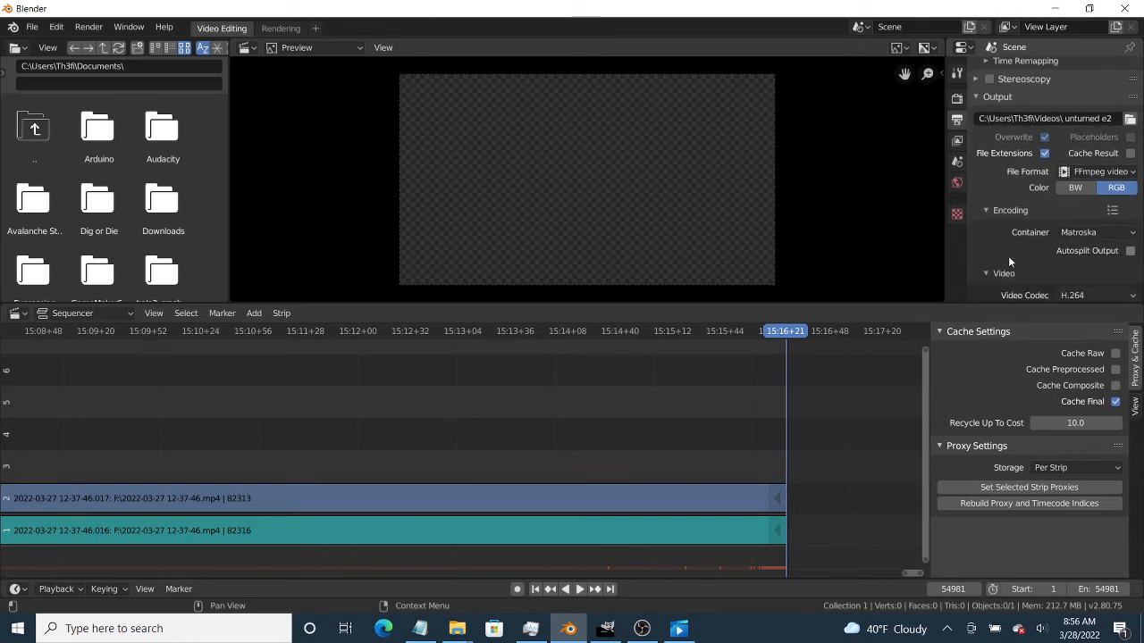
click(1079, 235)
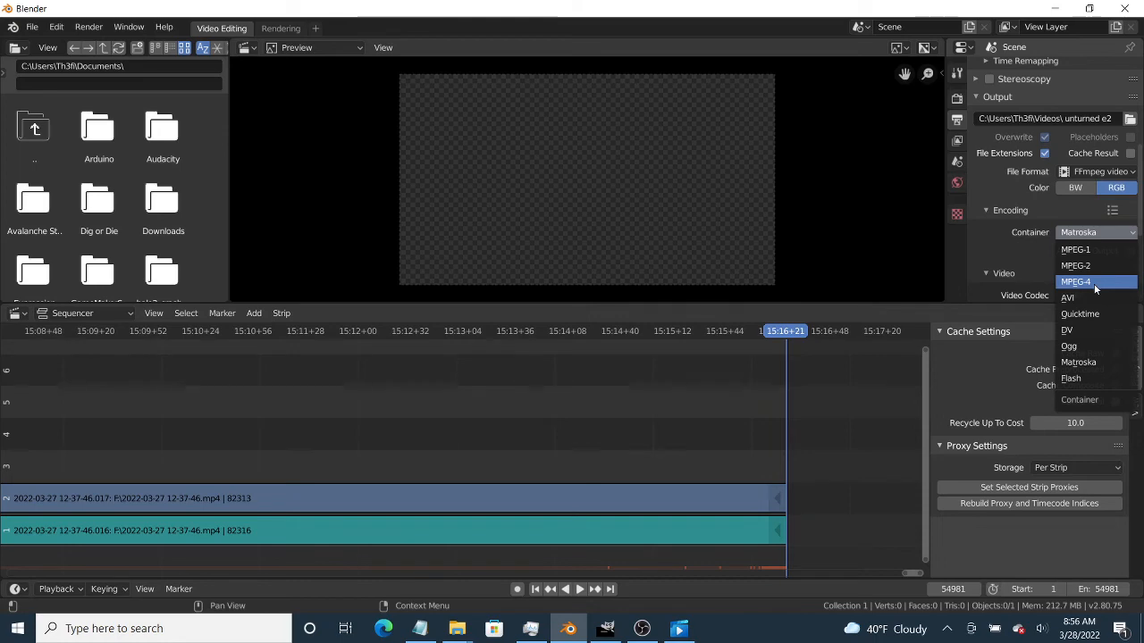
click(1094, 282)
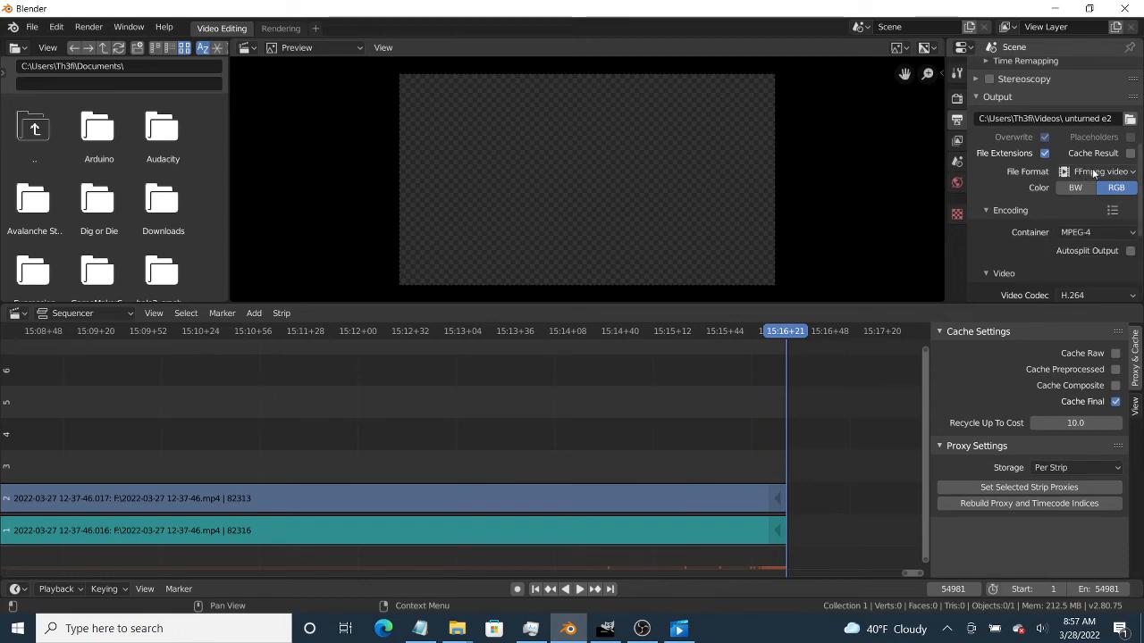
Step: Set the video codec of the render output to MPEG-4 (divx)
scroll(1077, 273, down, 1)
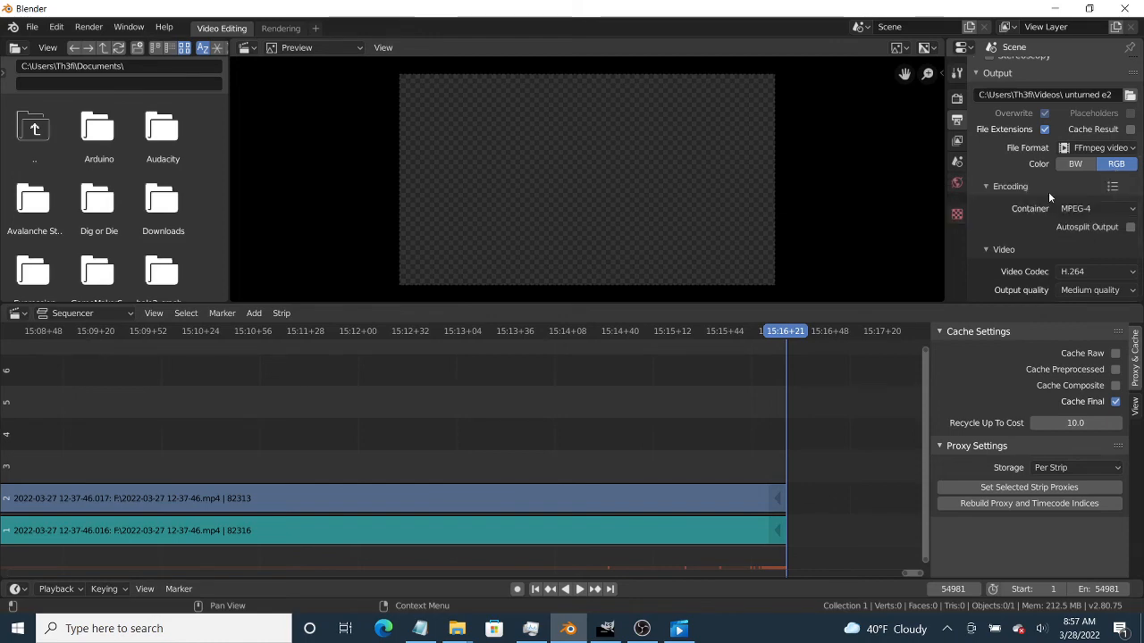
scroll(1066, 258, down, 3)
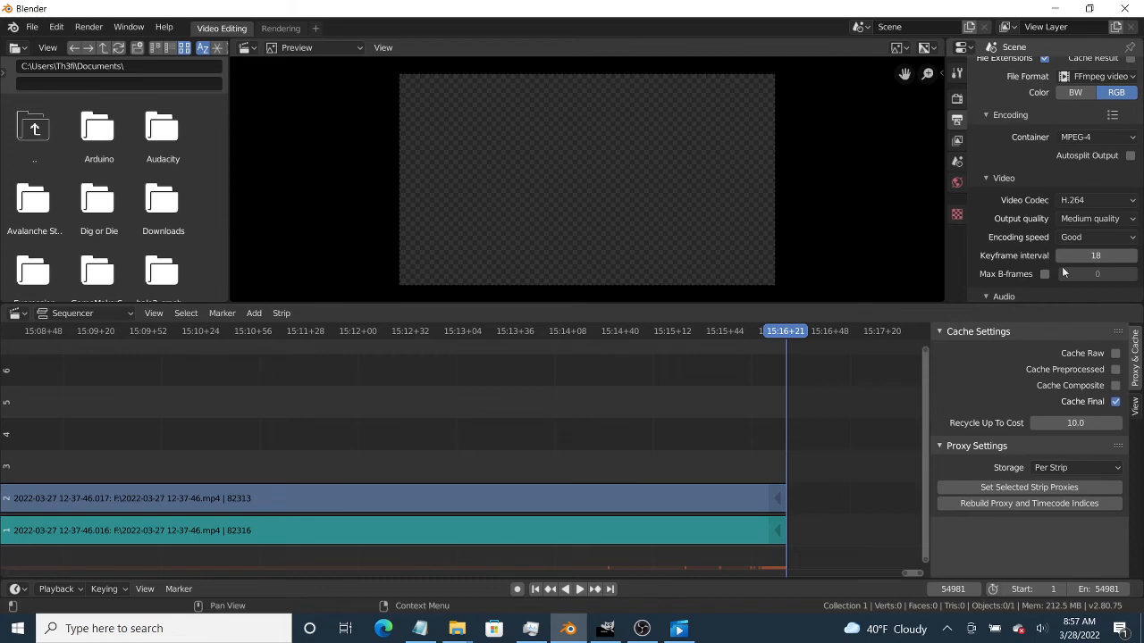
click(1107, 203)
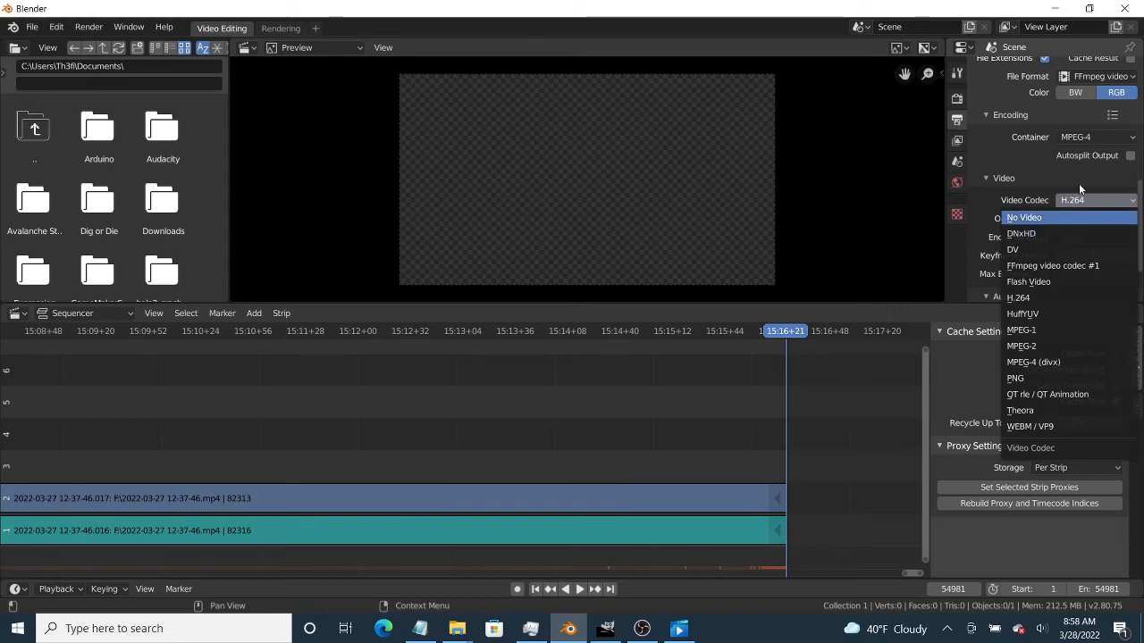
click(1068, 186)
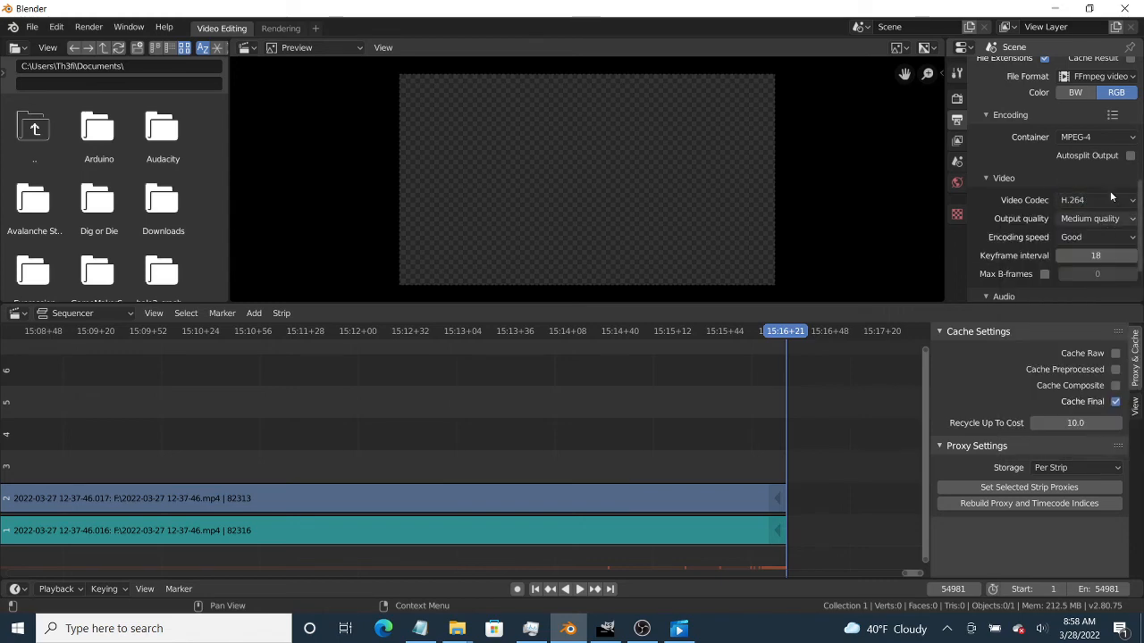
click(1104, 199)
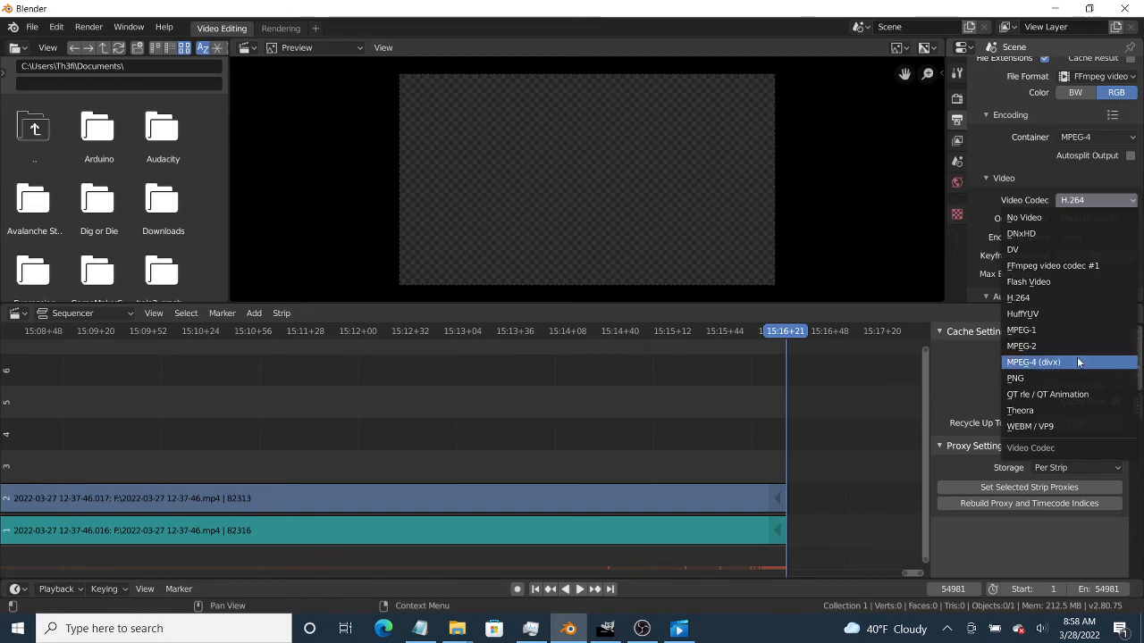
click(1078, 362)
Step: Set the output quality of the video encoding to Lossless
click(1076, 222)
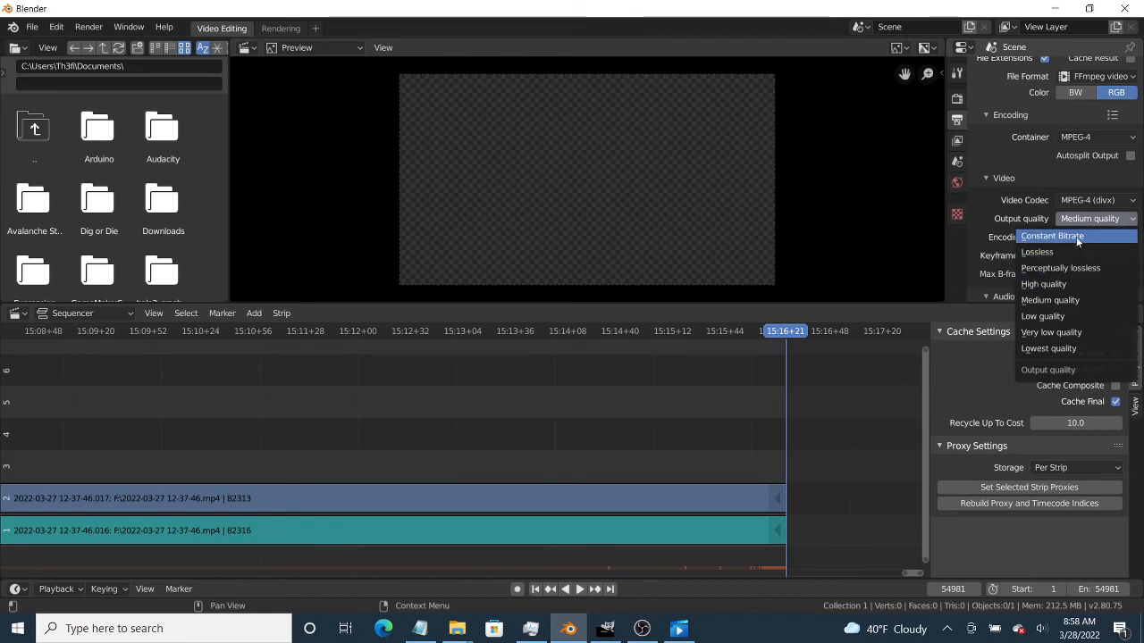
click(1075, 237)
click(1076, 220)
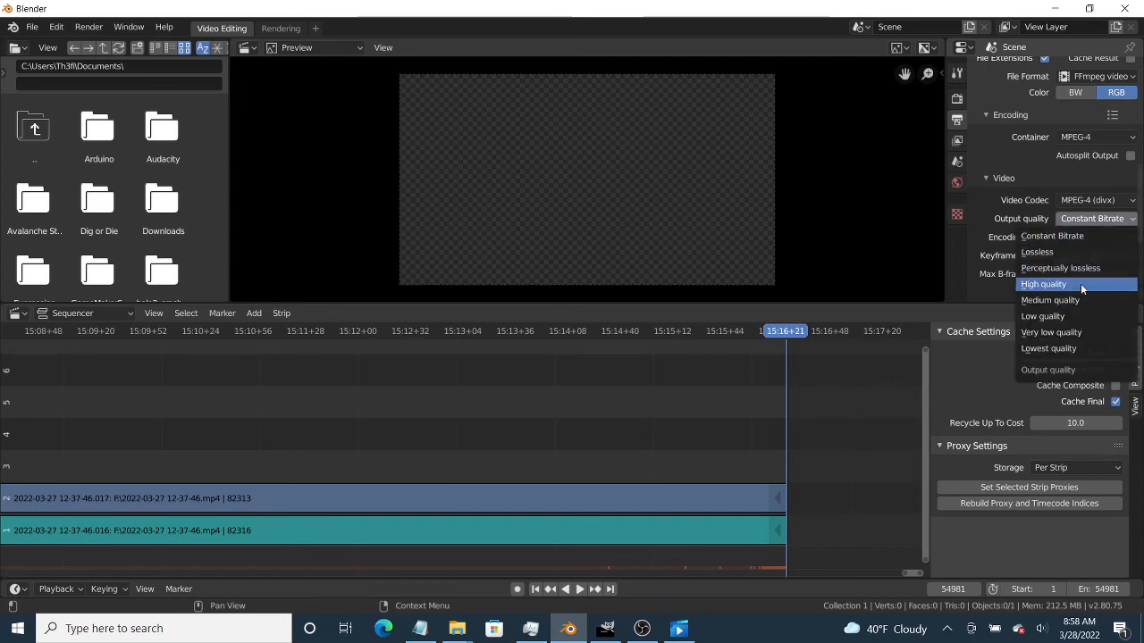
click(1039, 255)
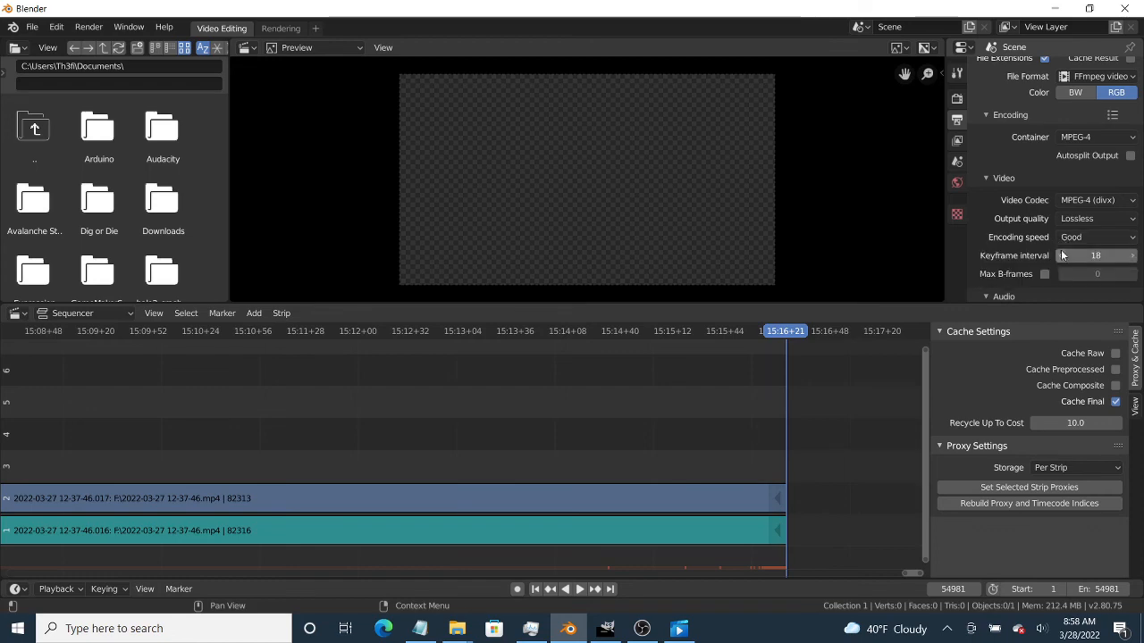
Step: Set the encoding speed of the video output to Slowest
click(1071, 240)
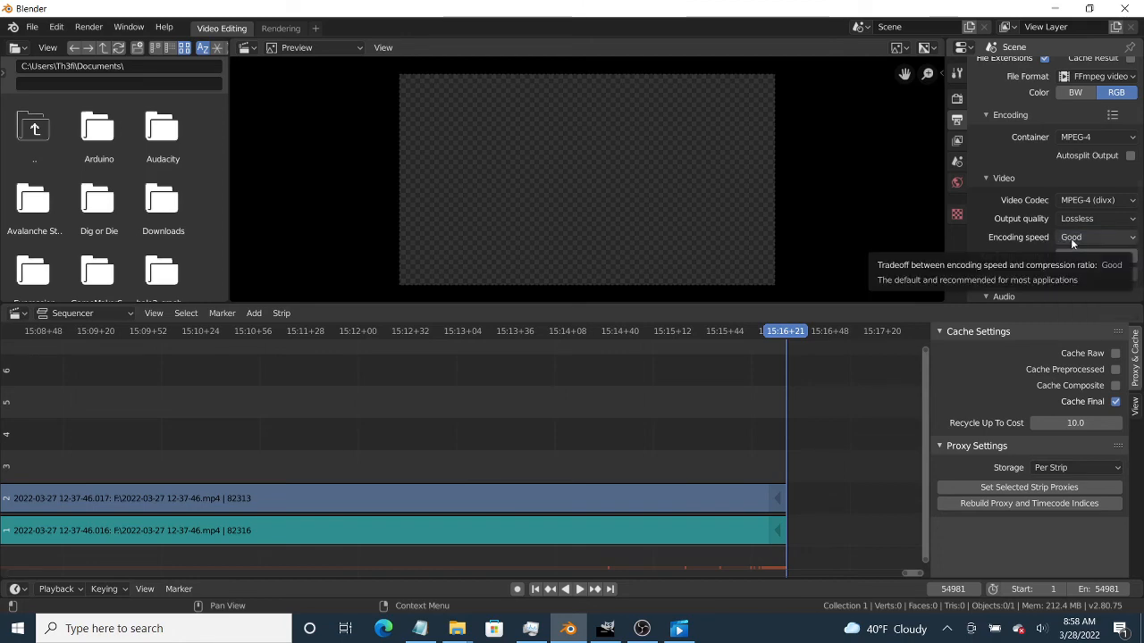
click(1071, 239)
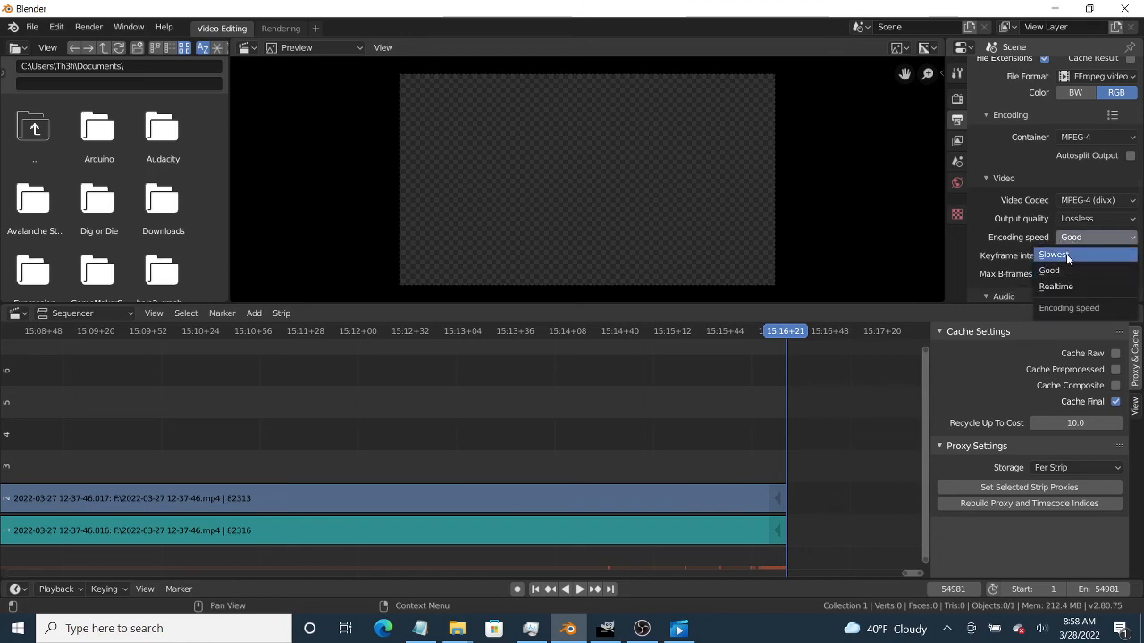
click(1066, 252)
scroll(1032, 241, down, 1)
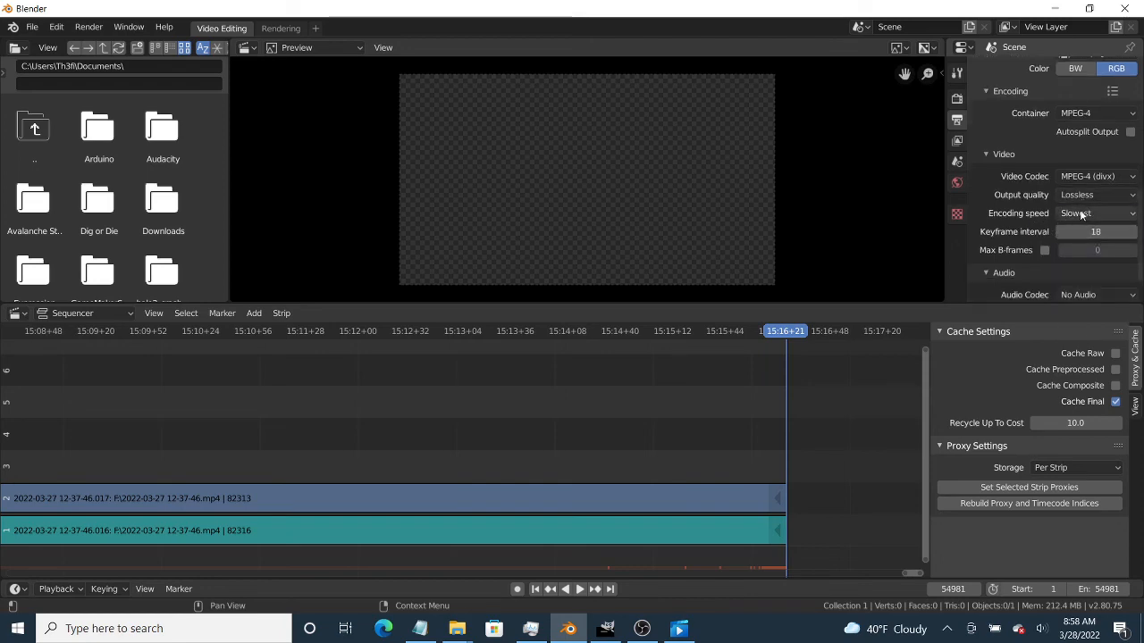
click(1078, 213)
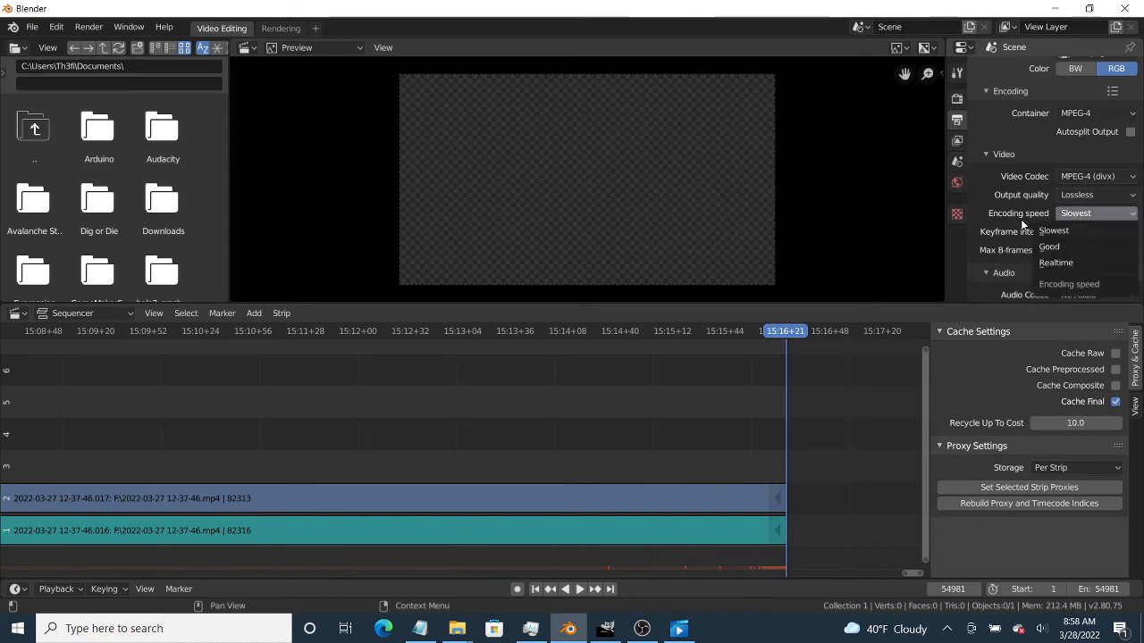
Step: Set the audio codec of the render output to MP3
scroll(996, 215, down, 2)
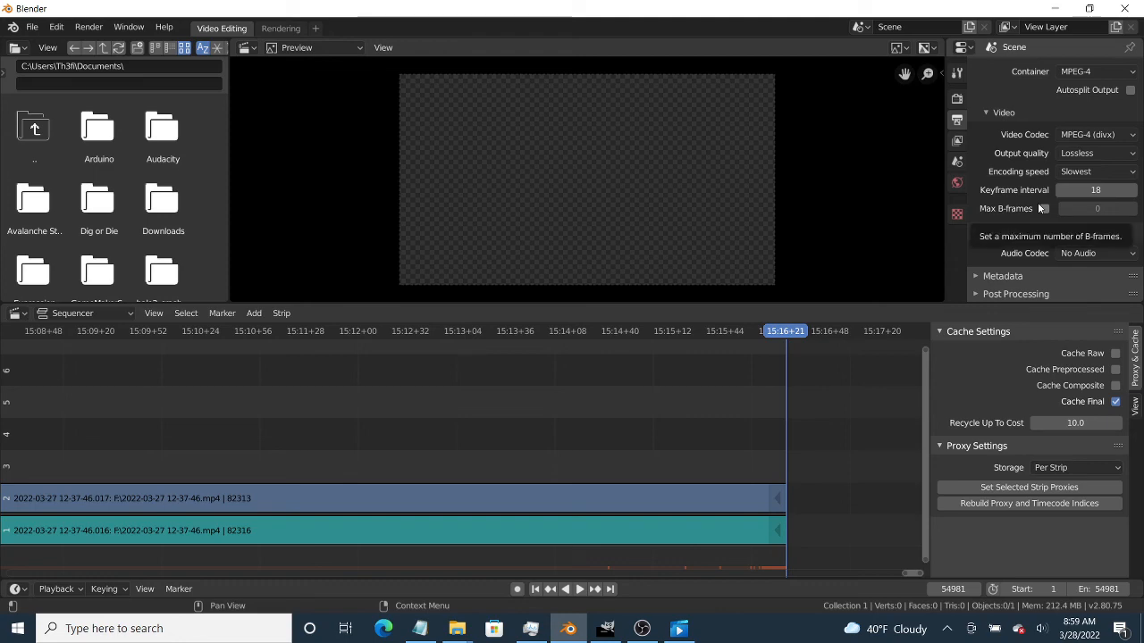
click(1079, 254)
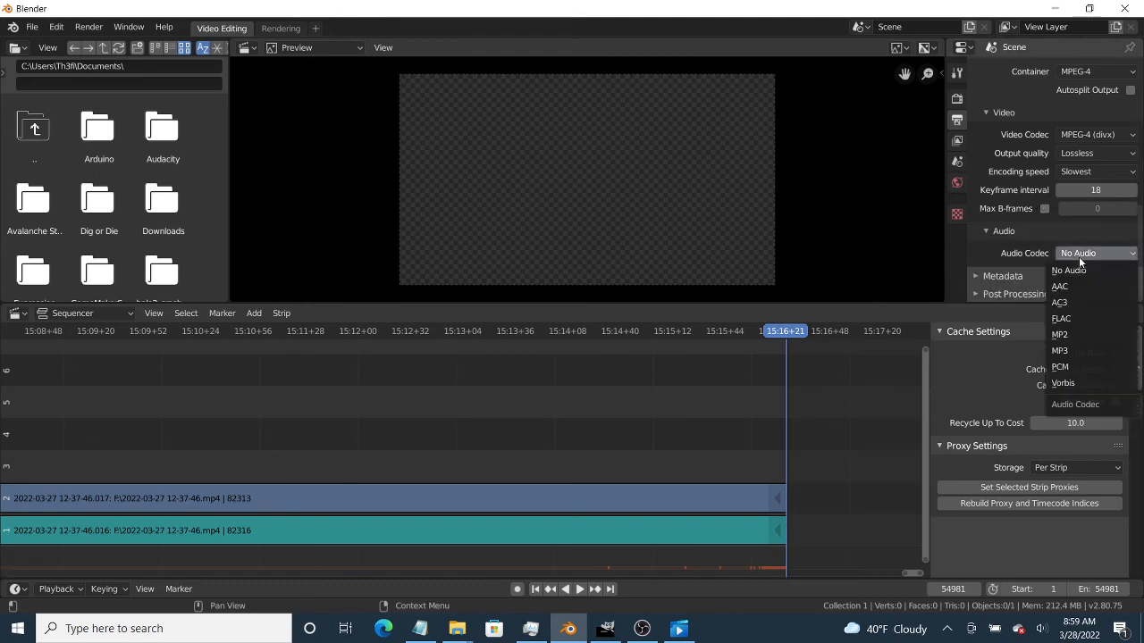
click(1100, 351)
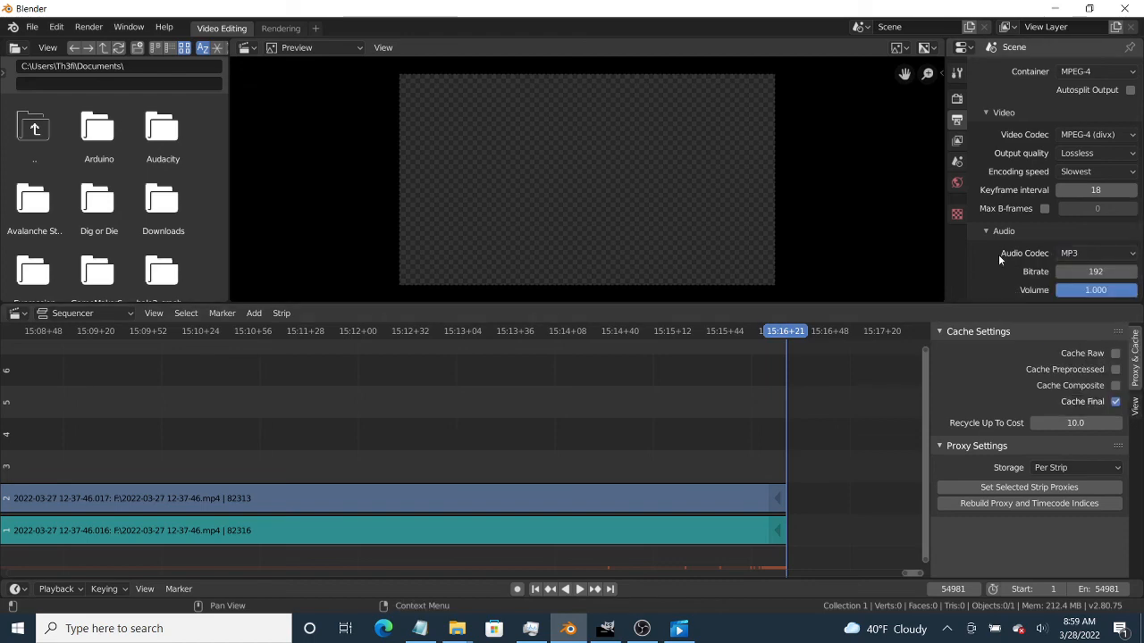
scroll(1016, 271, down, 2)
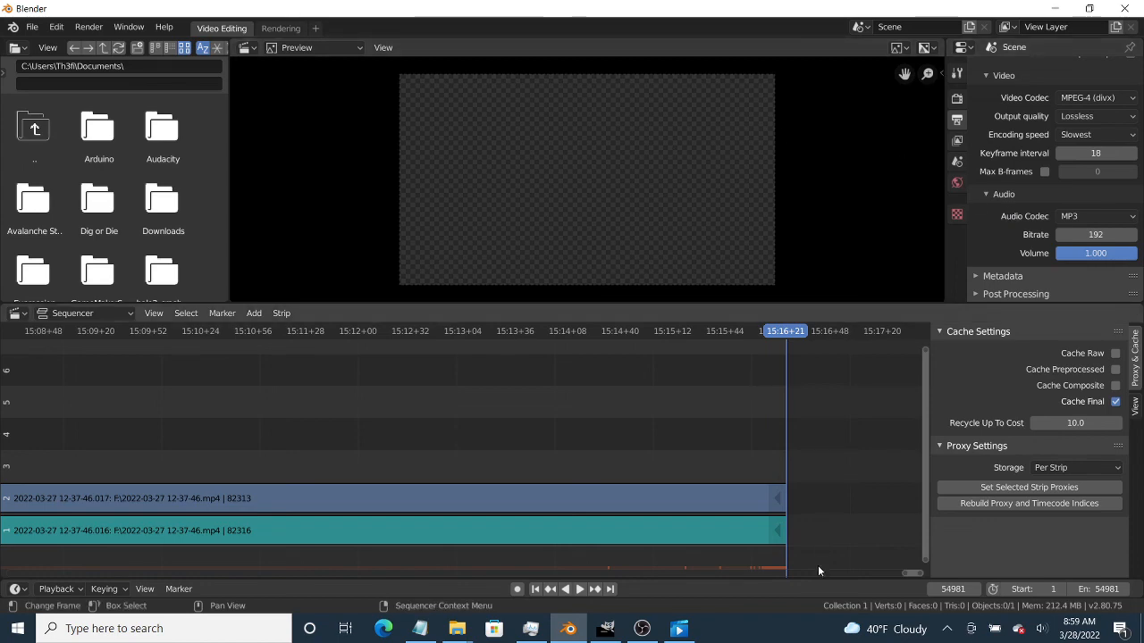
Step: Check the whole edited sequence in the timeline and start rendering it as an animation
drag(912, 571, 607, 575)
scroll(604, 570, down, 12)
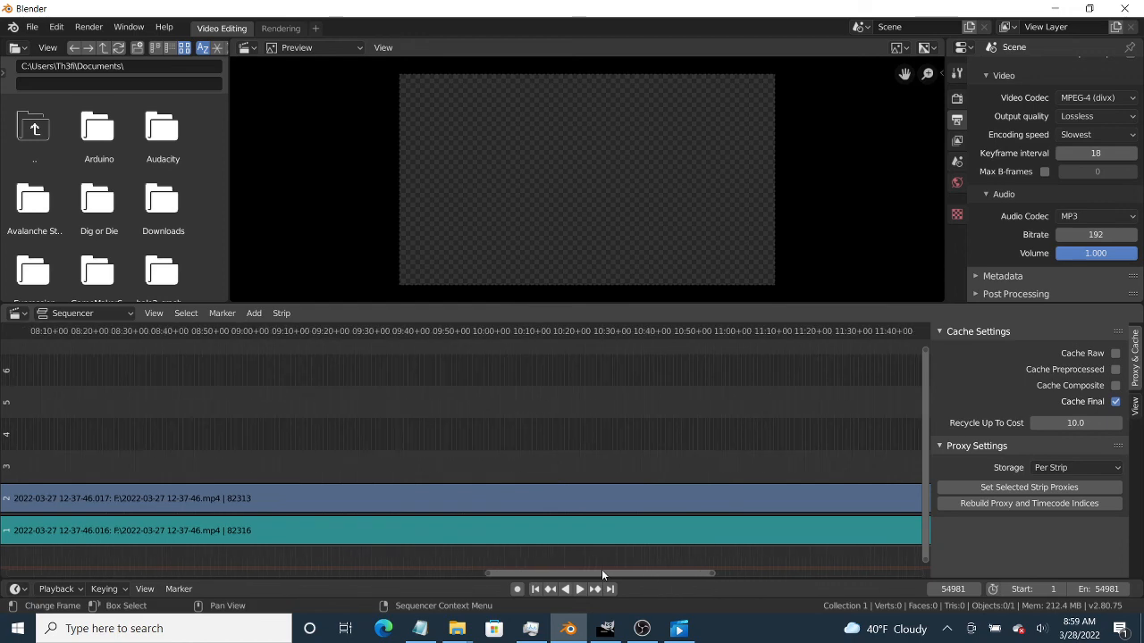
scroll(604, 569, down, 10)
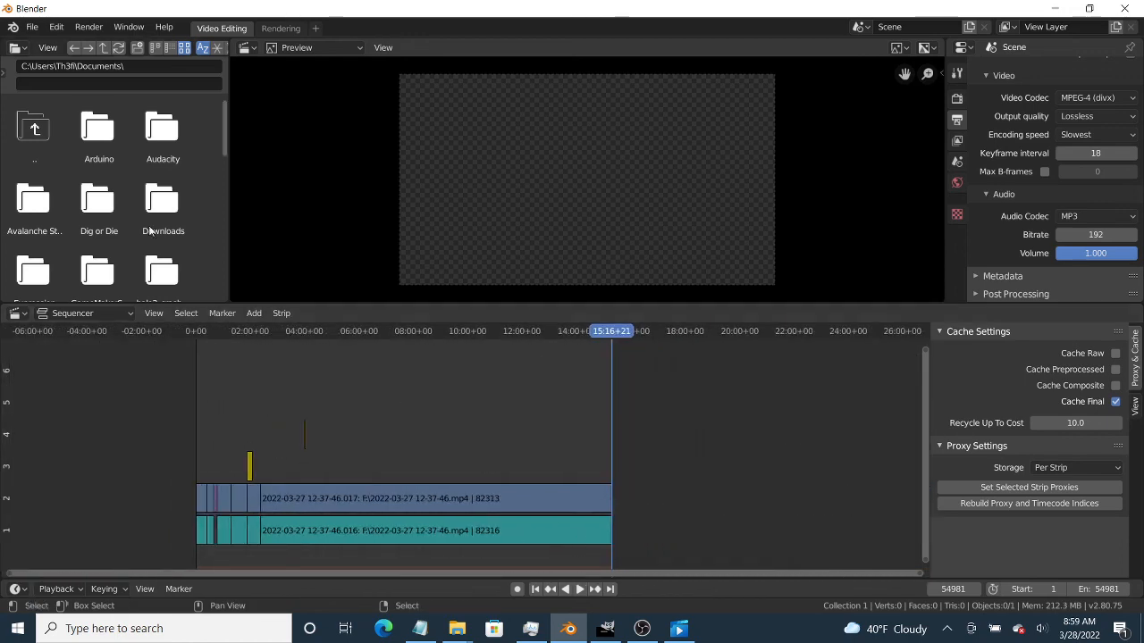
click(89, 31)
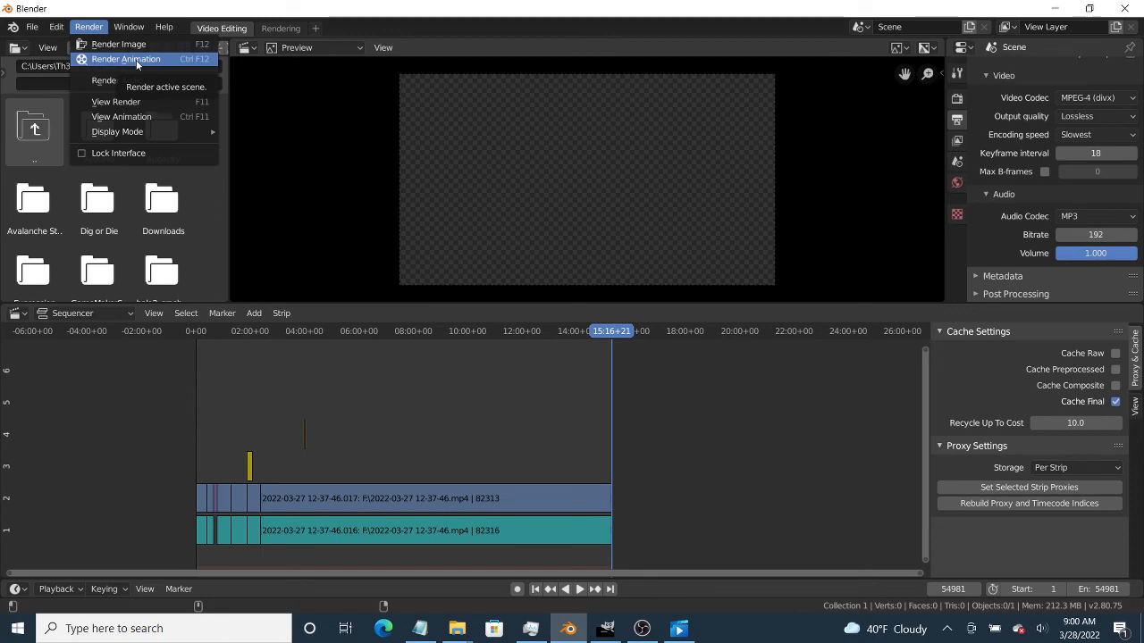
click(89, 27)
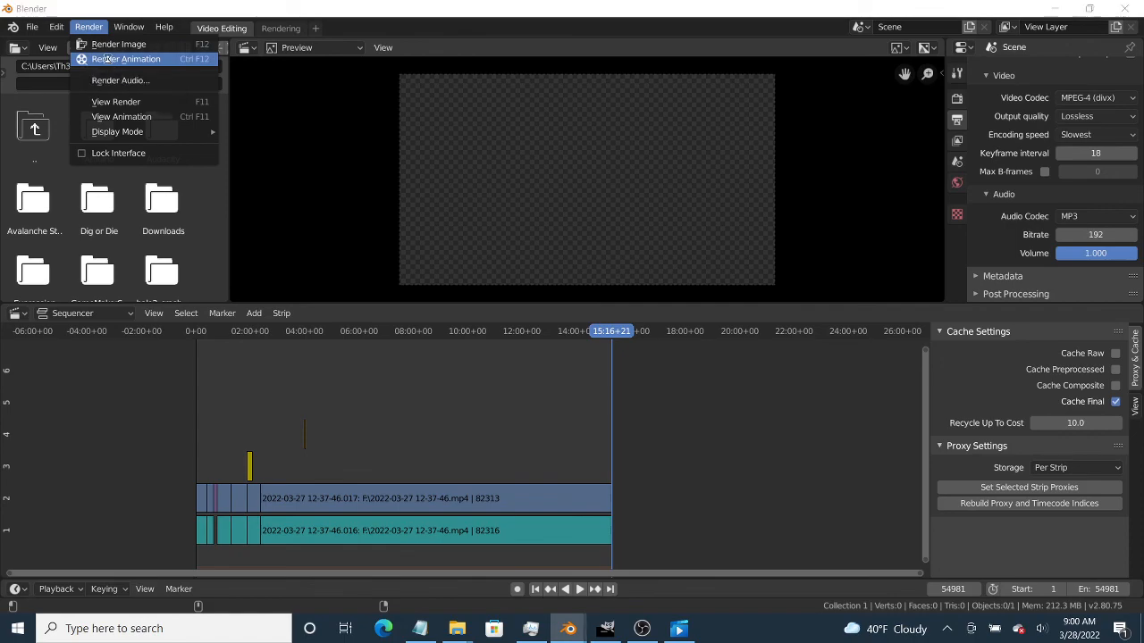
click(108, 58)
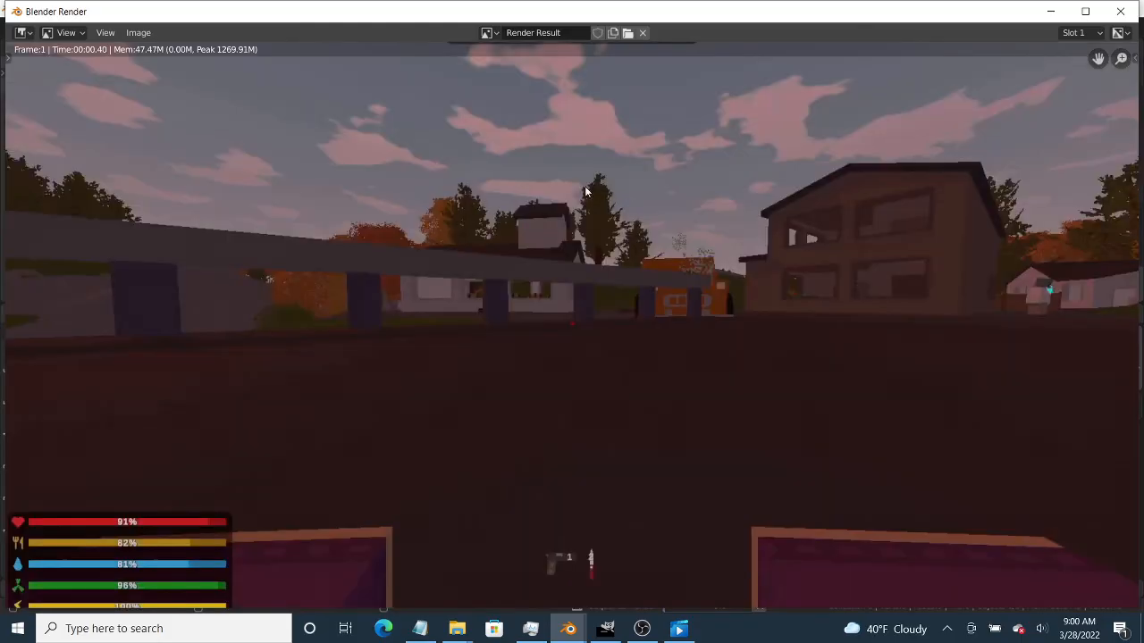